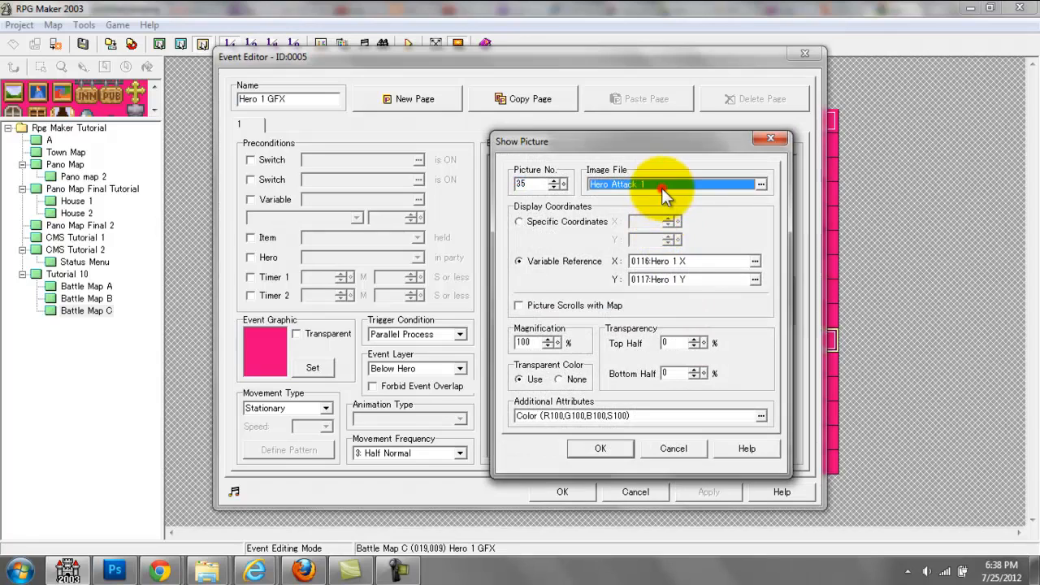
Step: Preview the Hero Attack pictures in the Hero 1 GFX event's Show Picture command, and close the event without changes
{"action": "key", "text": "Down"}
{"action": "key", "text": "Down"}
{"action": "key", "text": "Down"}
{"action": "key", "text": "Up"}
{"action": "key", "text": "Up"}
{"action": "key", "text": "Up"}
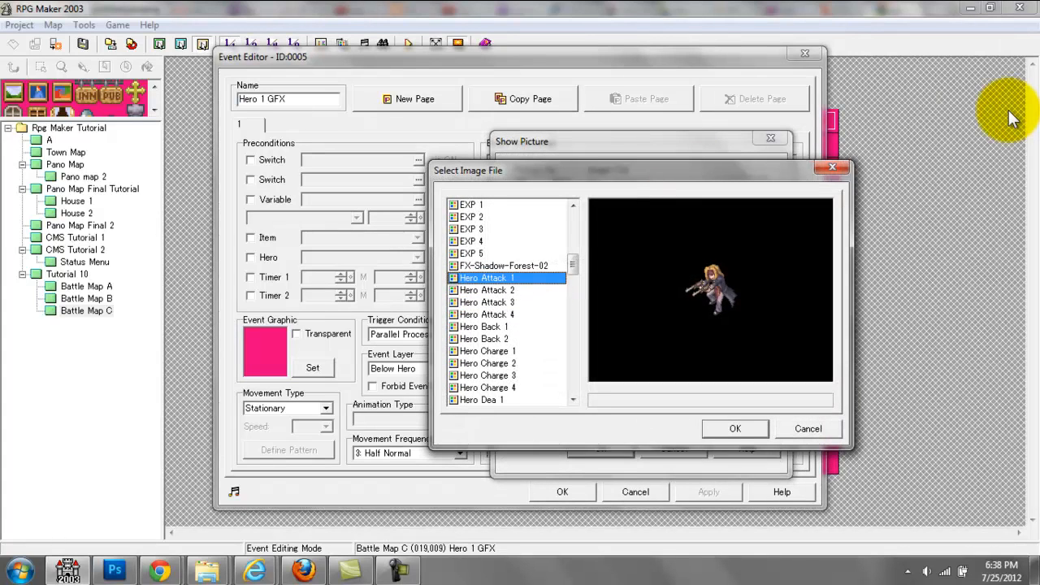
{"action": "key", "text": "Down"}
{"action": "key", "text": "Down"}
{"action": "key", "text": "Up"}
{"action": "key", "text": "Up"}
{"action": "key", "text": "Down"}
{"action": "key", "text": "Down"}
{"action": "key", "text": "Down"}
{"action": "key", "text": "Up"}
{"action": "key", "text": "Up"}
{"action": "key", "text": "Down"}
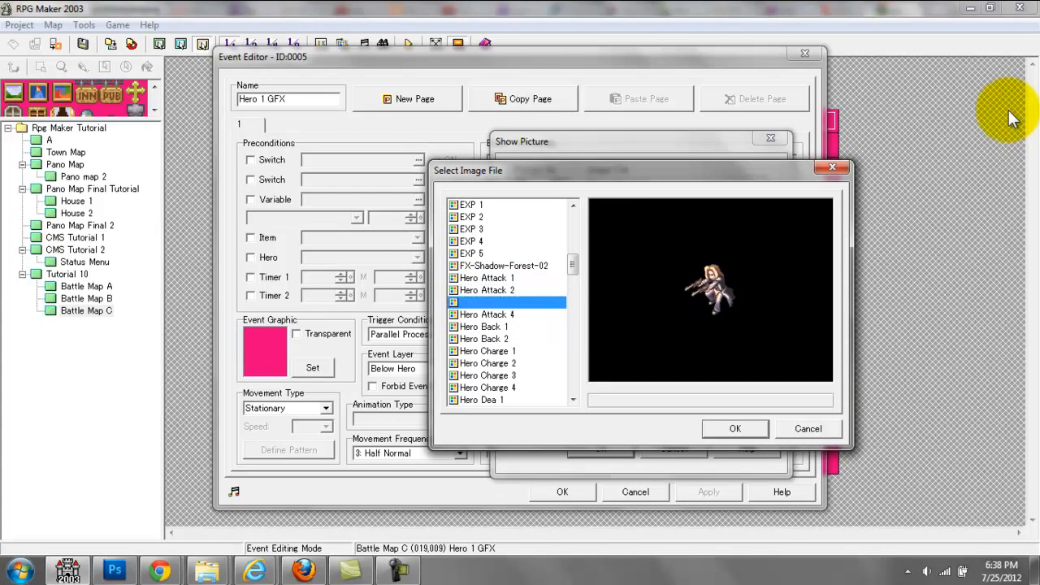
{"action": "left_click", "coordinate": [832, 168]}
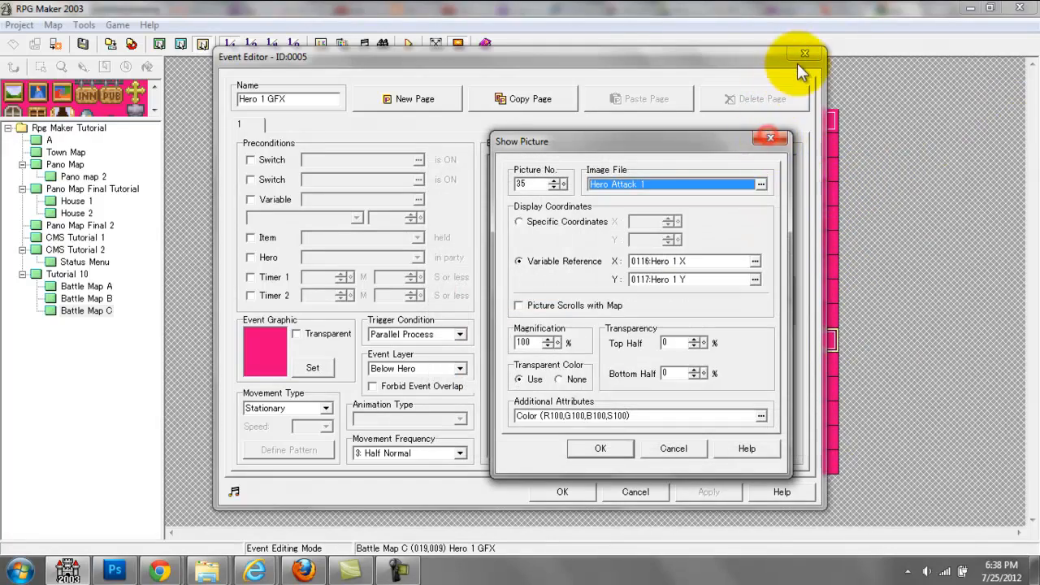
{"action": "left_click", "coordinate": [770, 141]}
{"action": "left_click", "coordinate": [802, 54]}
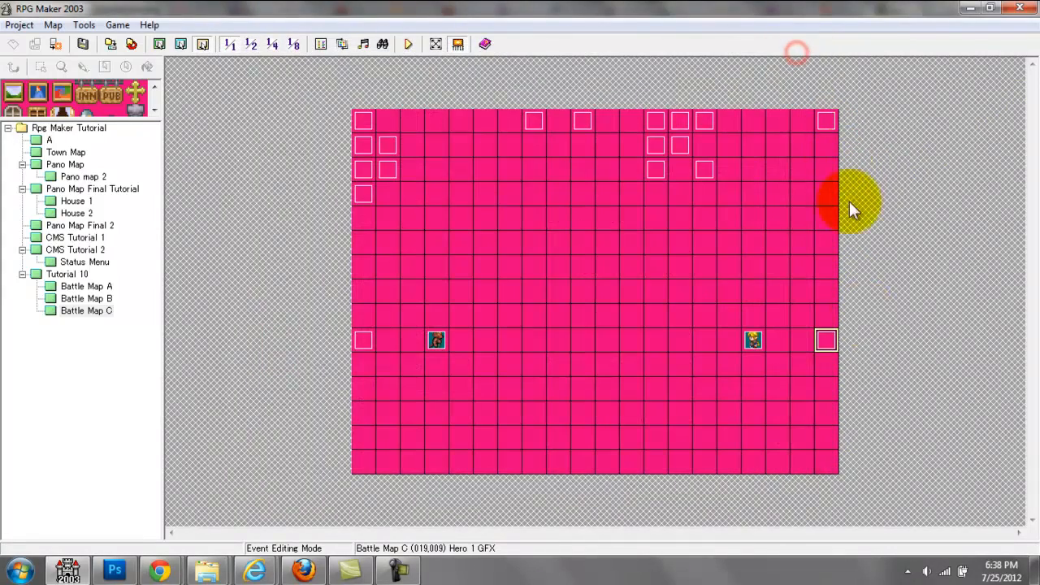
Step: Open the Fire Armz event on Battle Map C and review its name, Hero 1 Ani Action precondition and punch4 sound effect
{"action": "double_click", "coordinate": [529, 122]}
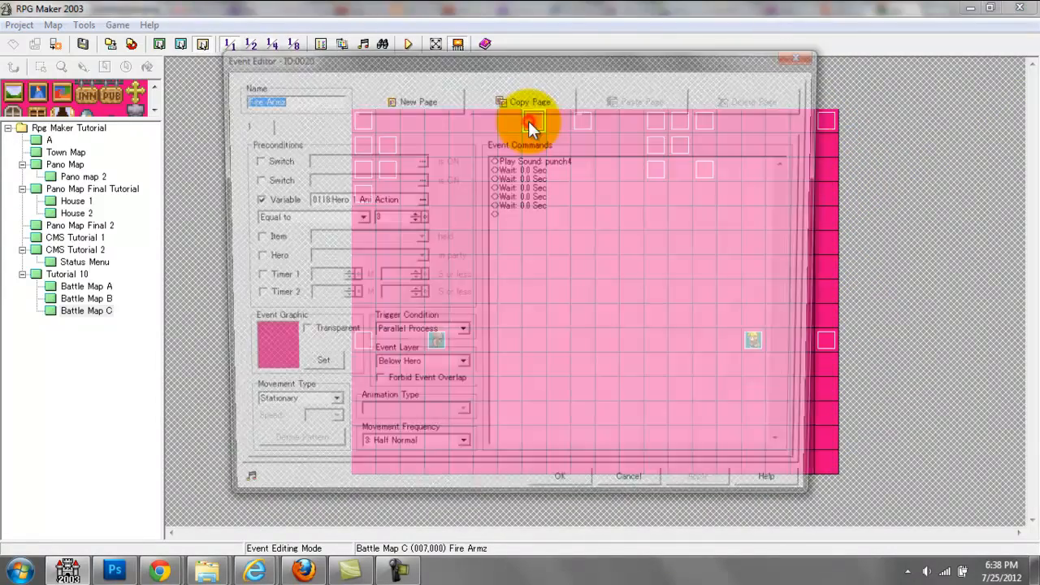
{"action": "left_click", "coordinate": [299, 100]}
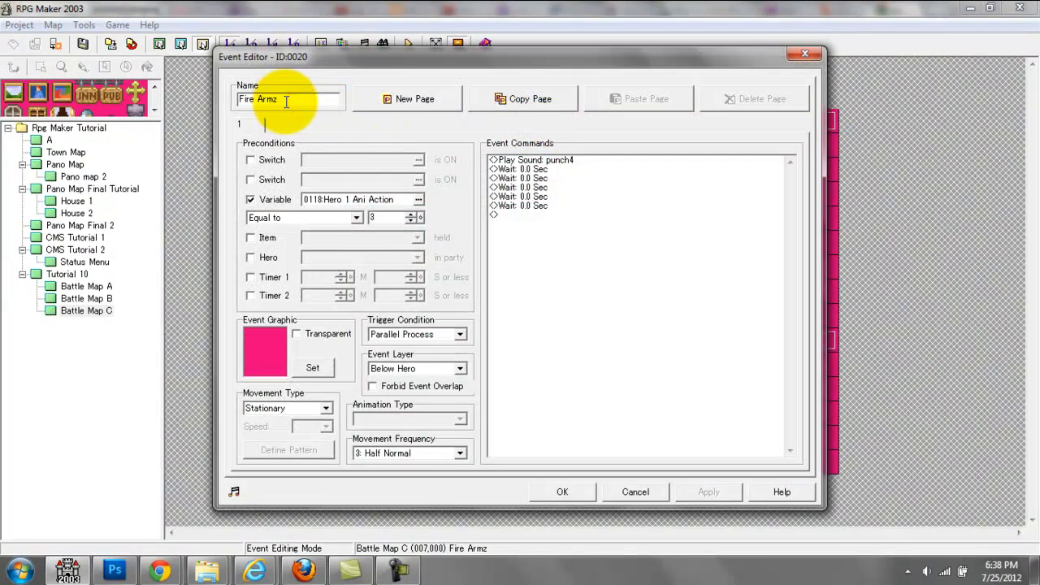
{"action": "left_click_drag", "start_coordinate": [282, 100], "coordinate": [272, 100]}
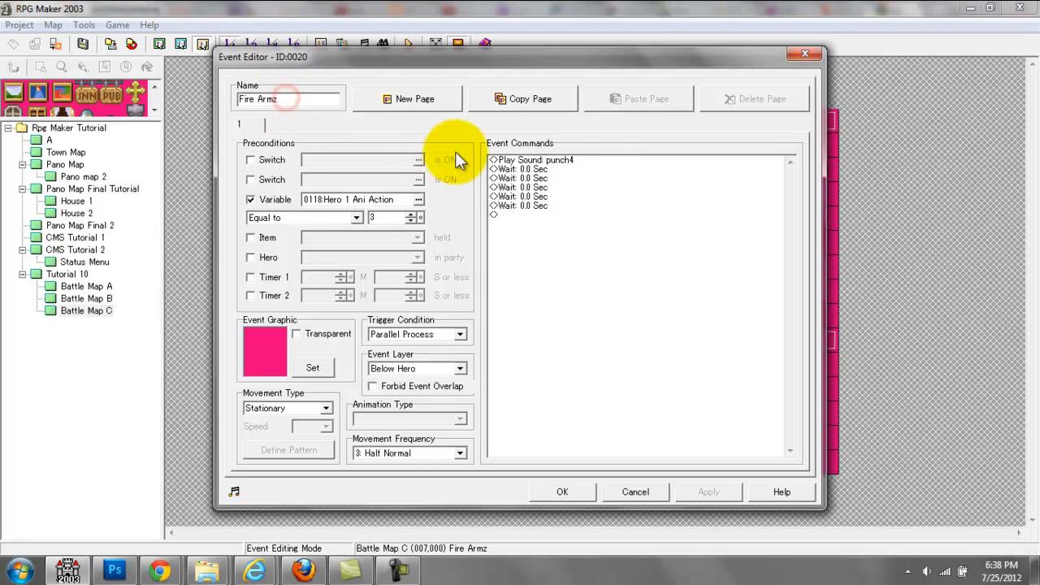
{"action": "double_click", "coordinate": [383, 217]}
{"action": "left_click", "coordinate": [384, 221]}
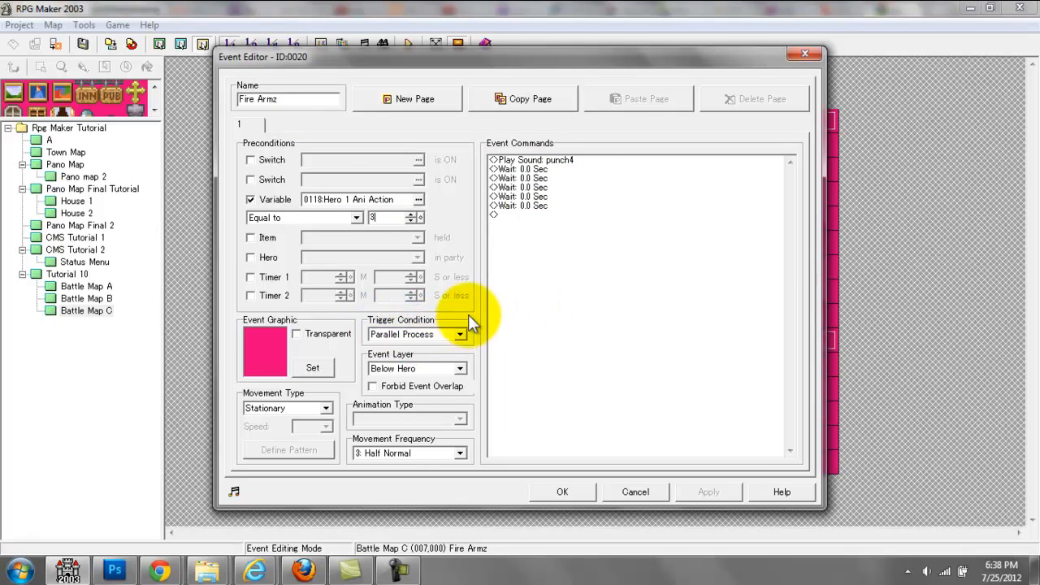
{"action": "left_click", "coordinate": [565, 159]}
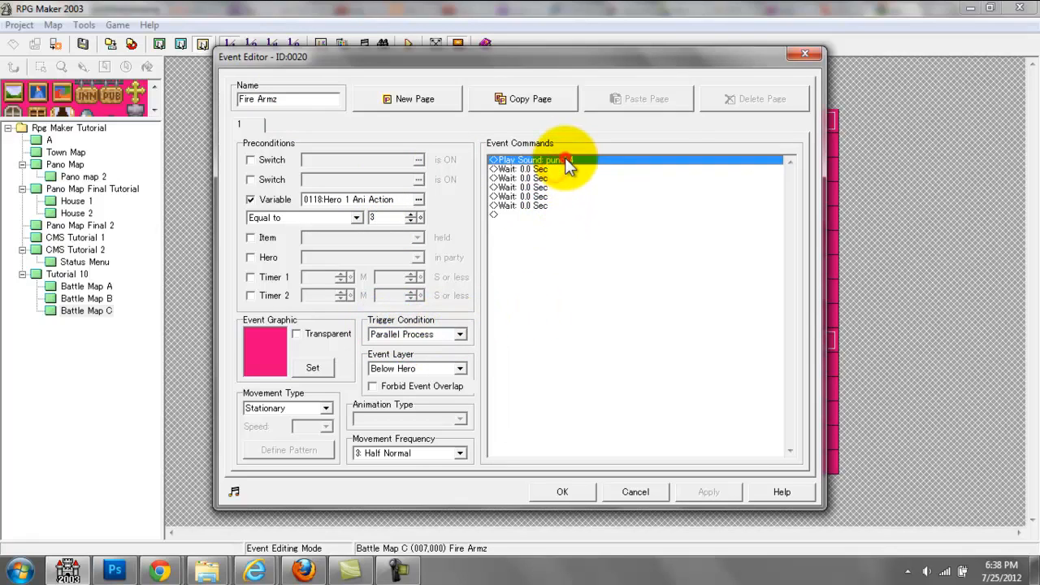
{"action": "double_click", "coordinate": [571, 170]}
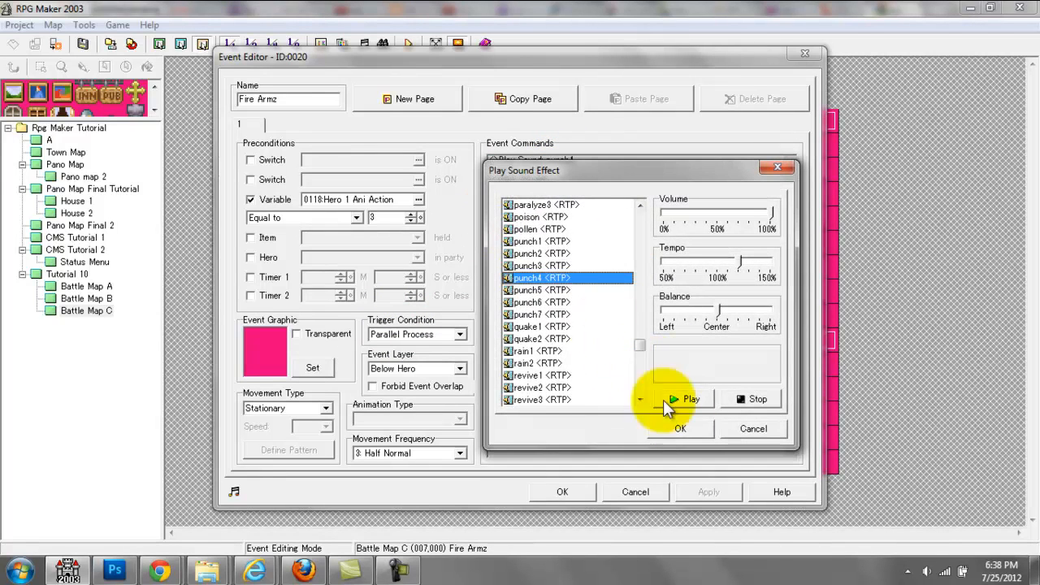
{"action": "left_click", "coordinate": [682, 428]}
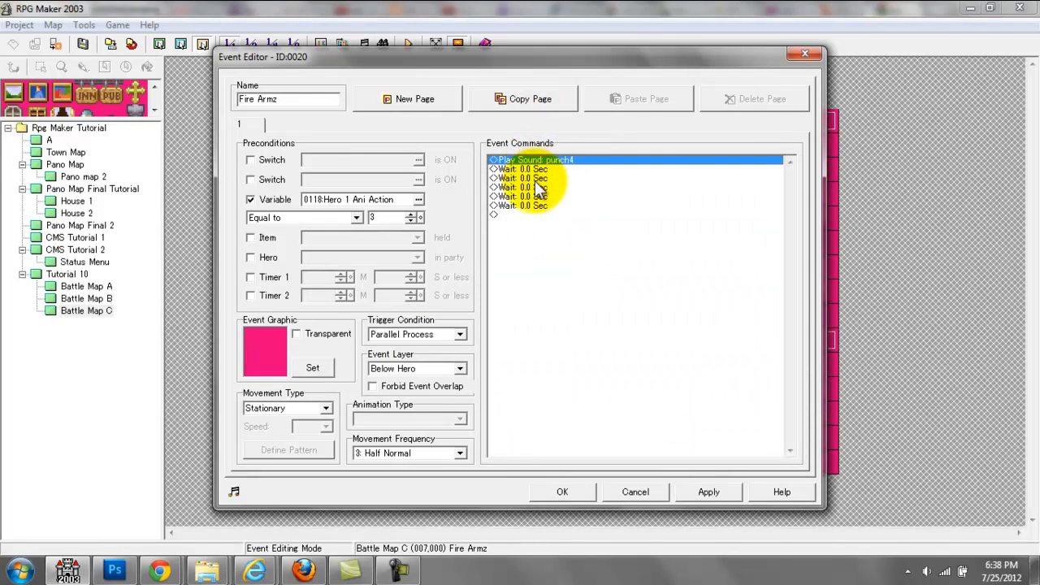
Step: Go through the Fire Armz event's Play Sound and Wait commands, and close the event with its settings applied
{"action": "left_click", "coordinate": [612, 170]}
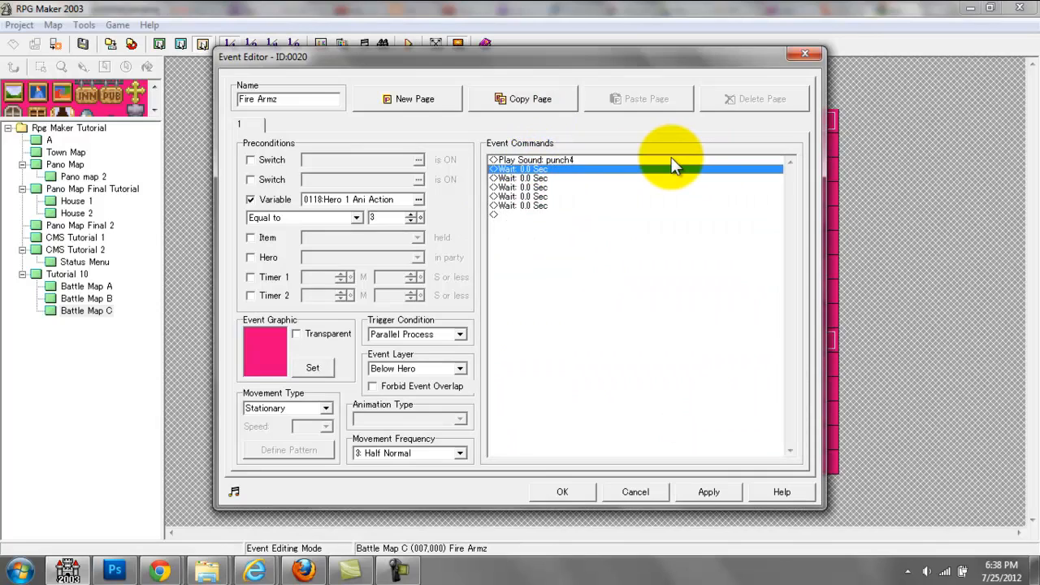
{"action": "key", "text": "Down"}
{"action": "key", "text": "Down"}
{"action": "key", "text": "Down"}
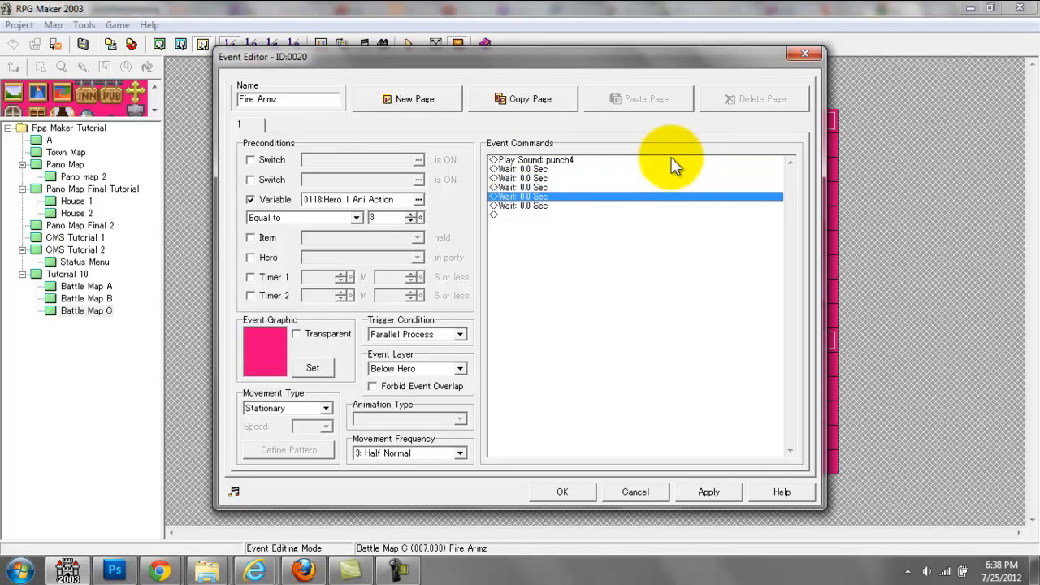
{"action": "key", "text": "Up"}
{"action": "key", "text": "Up"}
{"action": "key", "text": "Up"}
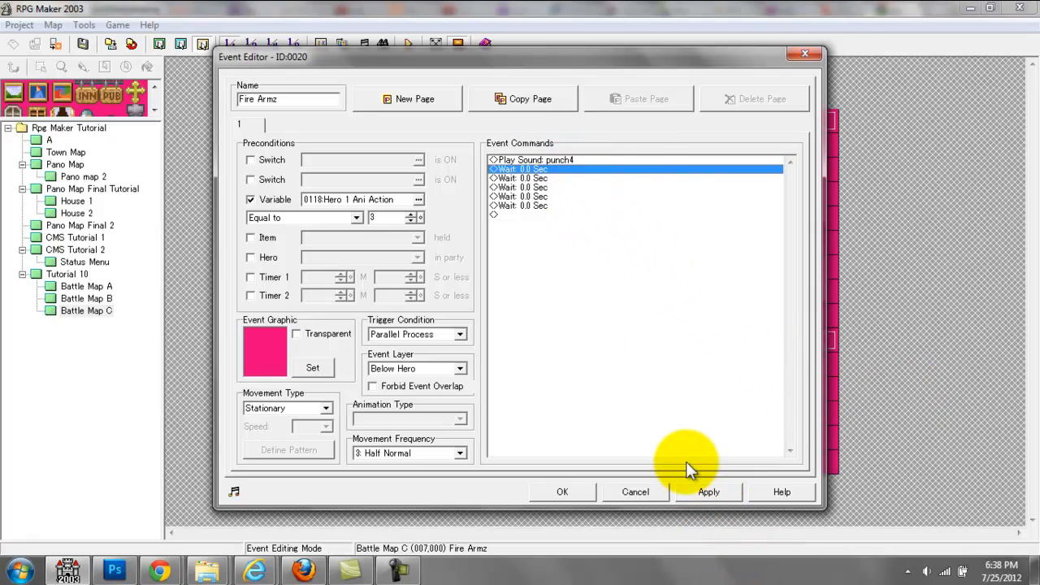
{"action": "left_click", "coordinate": [695, 490]}
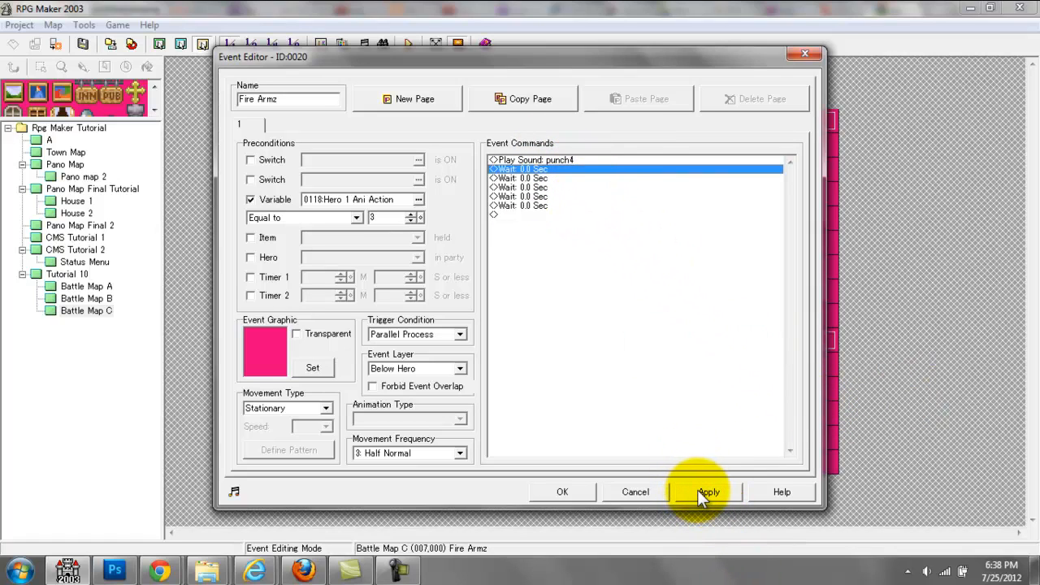
{"action": "left_click", "coordinate": [620, 160]}
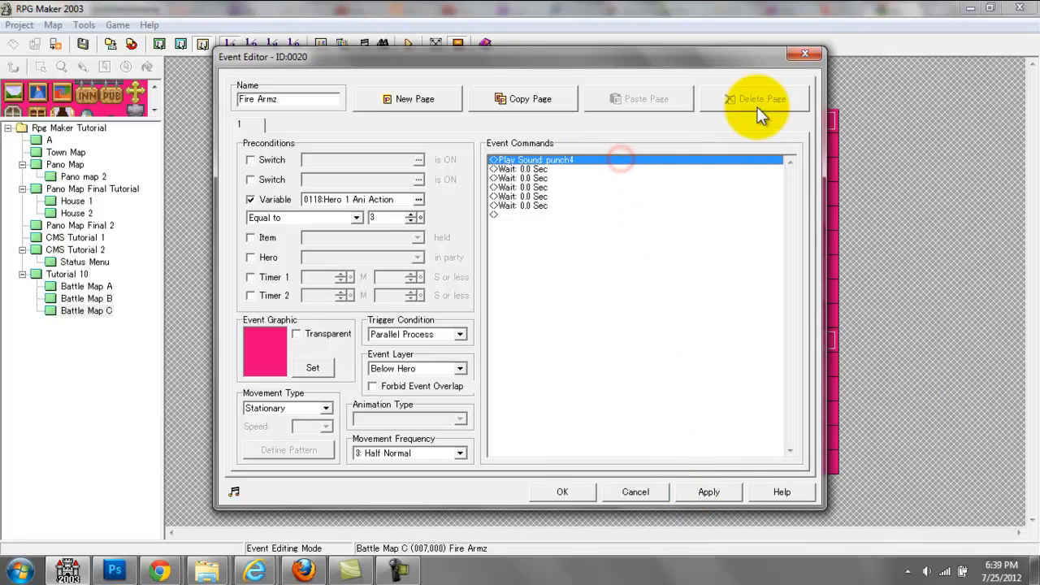
{"action": "key", "text": "Down"}
{"action": "key", "text": "Down"}
{"action": "key", "text": "Down"}
{"action": "key", "text": "Down"}
{"action": "key", "text": "Down"}
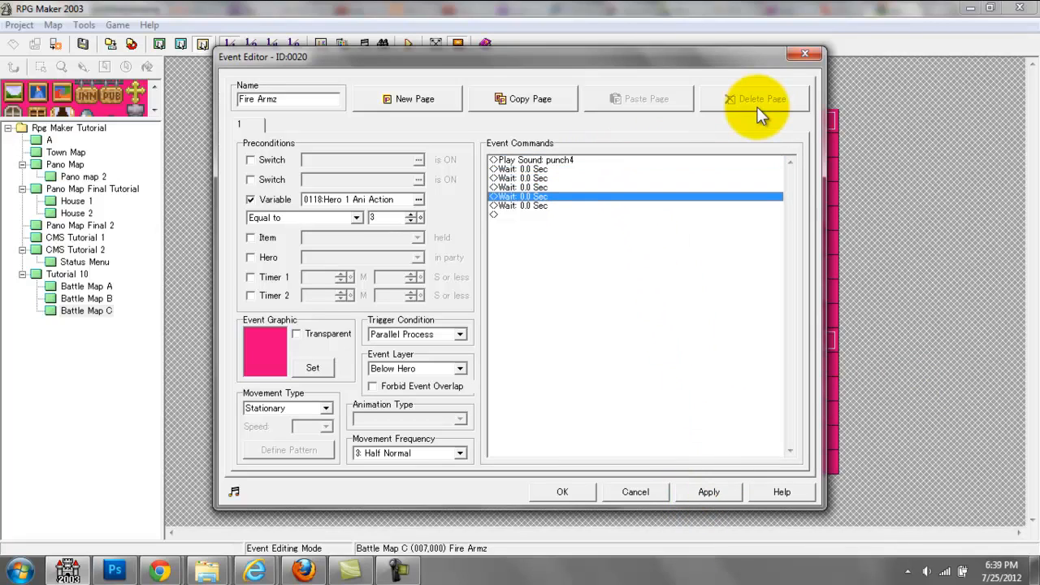
{"action": "key", "text": "Up"}
{"action": "key", "text": "Up"}
{"action": "key", "text": "Up"}
{"action": "key", "text": "Up"}
{"action": "key", "text": "Up"}
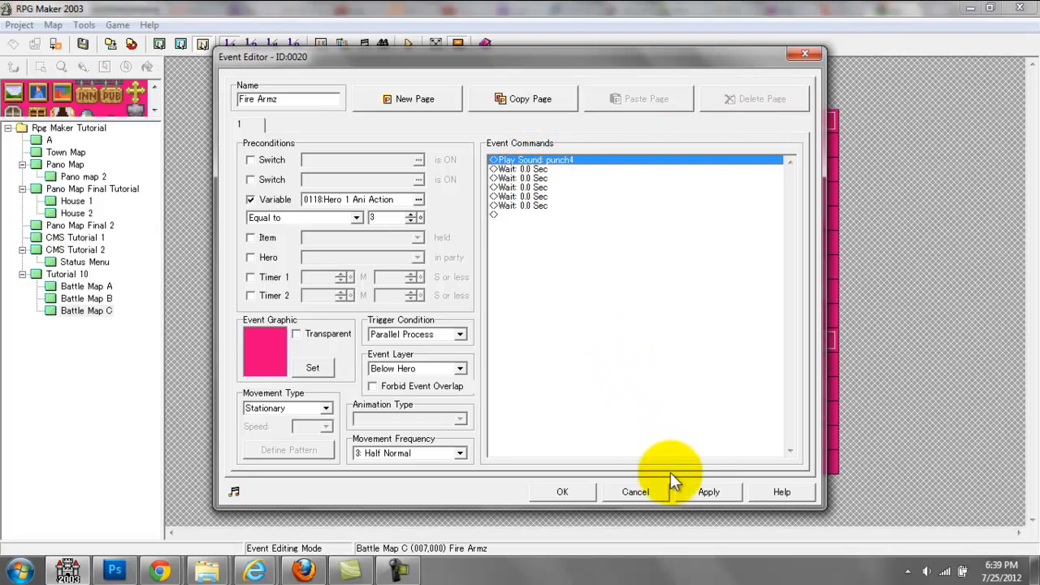
{"action": "left_click", "coordinate": [701, 492]}
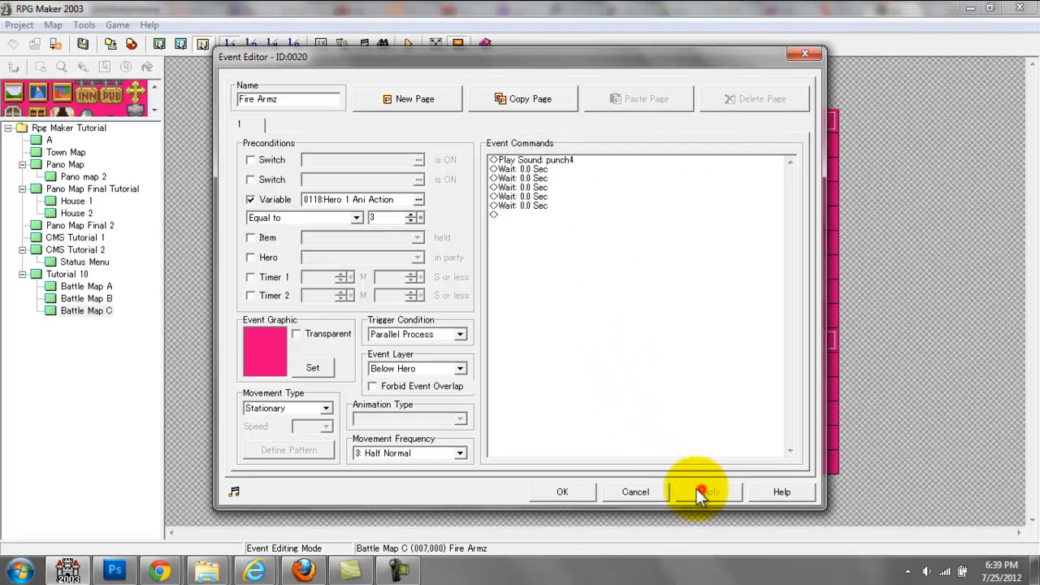
{"action": "left_click", "coordinate": [574, 490]}
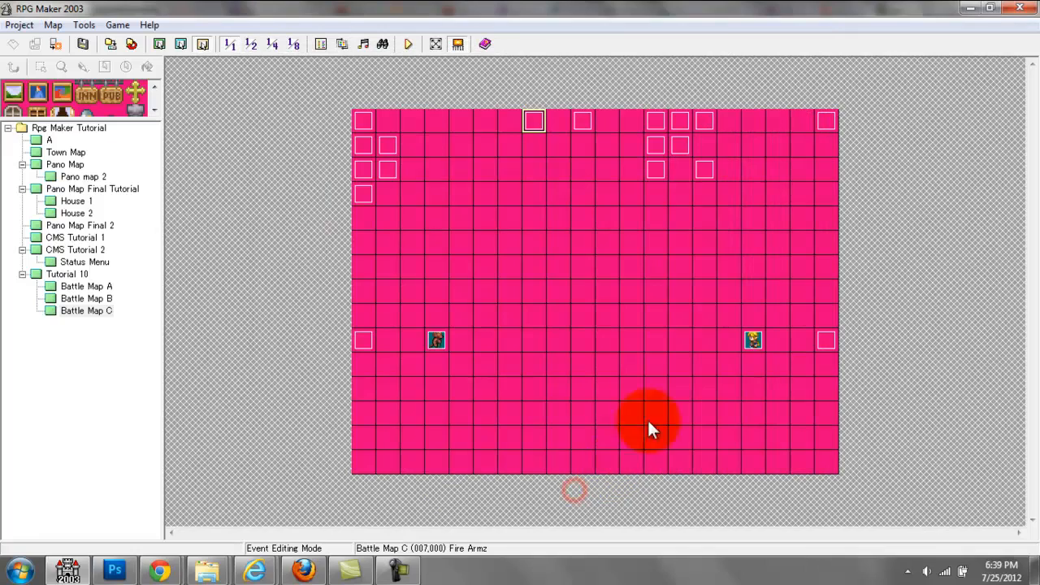
Step: Examine the Menu Choices event's commands that set the Hero 1 Ani Action and Enemy 1 Ani Action variables
{"action": "double_click", "coordinate": [705, 121]}
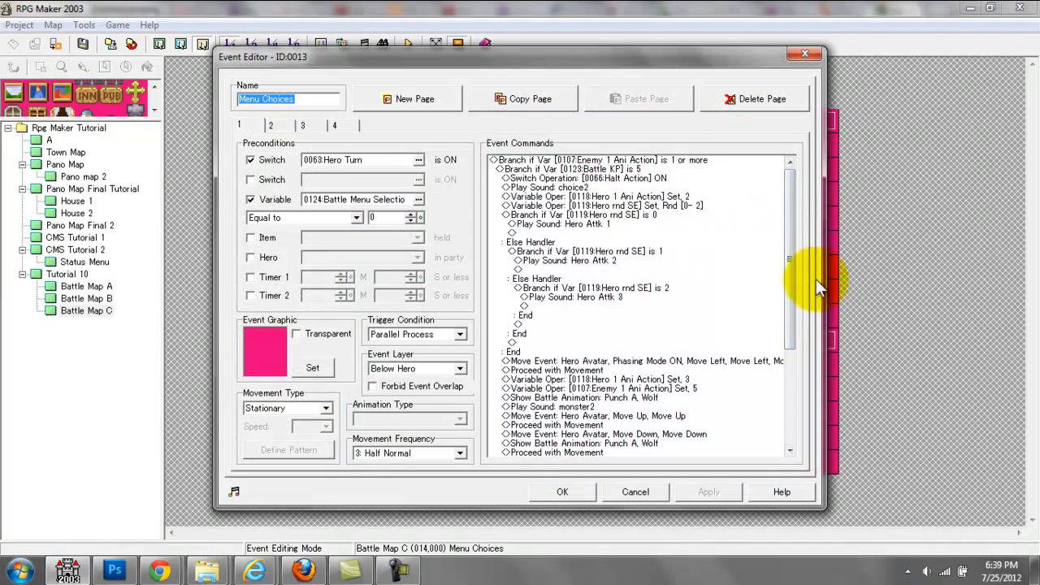
{"action": "left_click_drag", "start_coordinate": [791, 248], "coordinate": [789, 332]}
{"action": "left_click", "coordinate": [614, 242]}
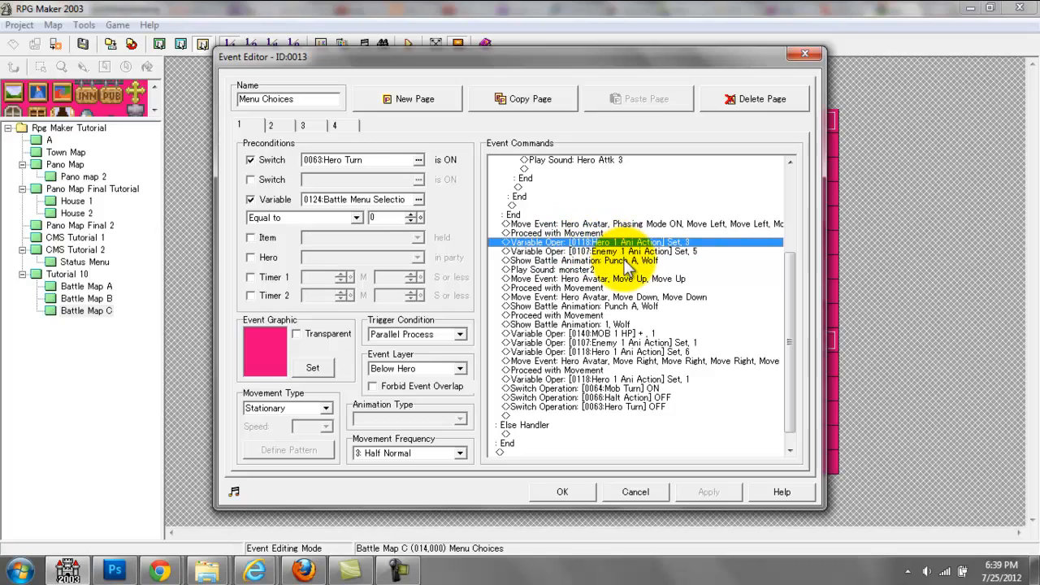
{"action": "left_click", "coordinate": [600, 252]}
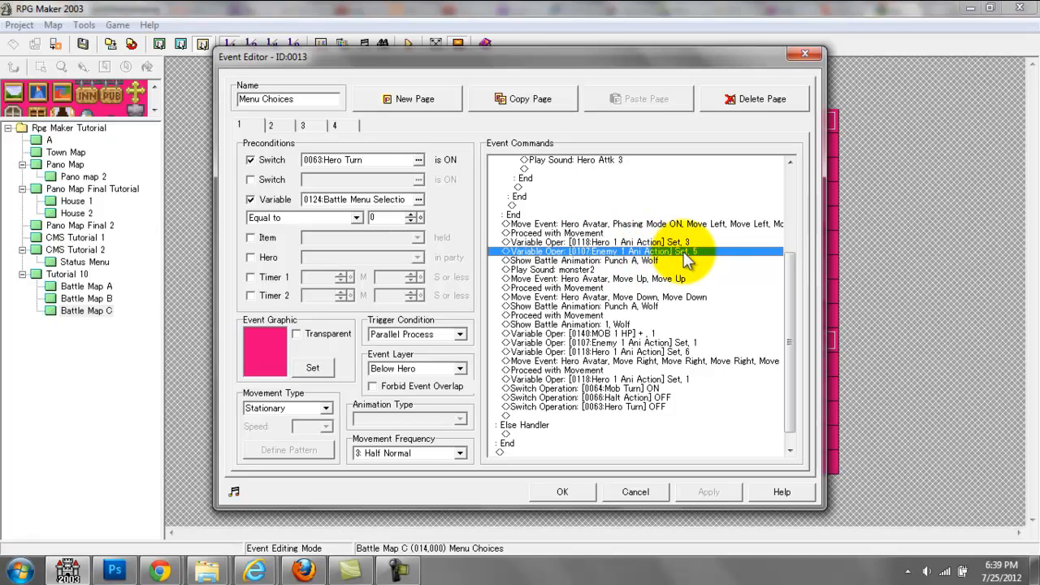
{"action": "left_click", "coordinate": [611, 478]}
Step: Preview the Wolf Hurt pictures in the Enemy 1 GFX event's branch for Enemy 1 Ani Action 5, and close the event
{"action": "double_click", "coordinate": [363, 342]}
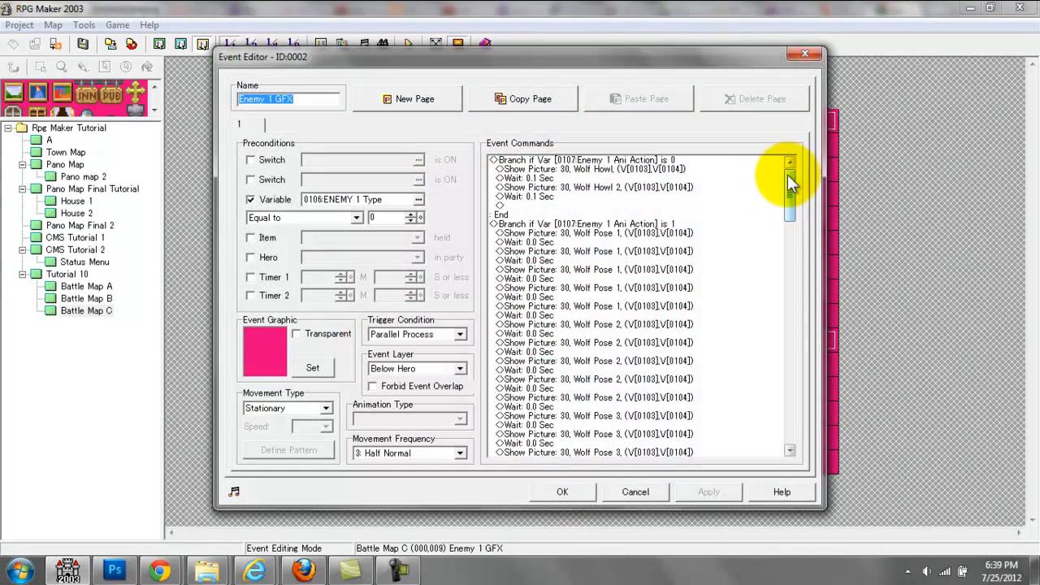
{"action": "left_click_drag", "start_coordinate": [787, 175], "coordinate": [800, 372]}
{"action": "left_click", "coordinate": [713, 281]}
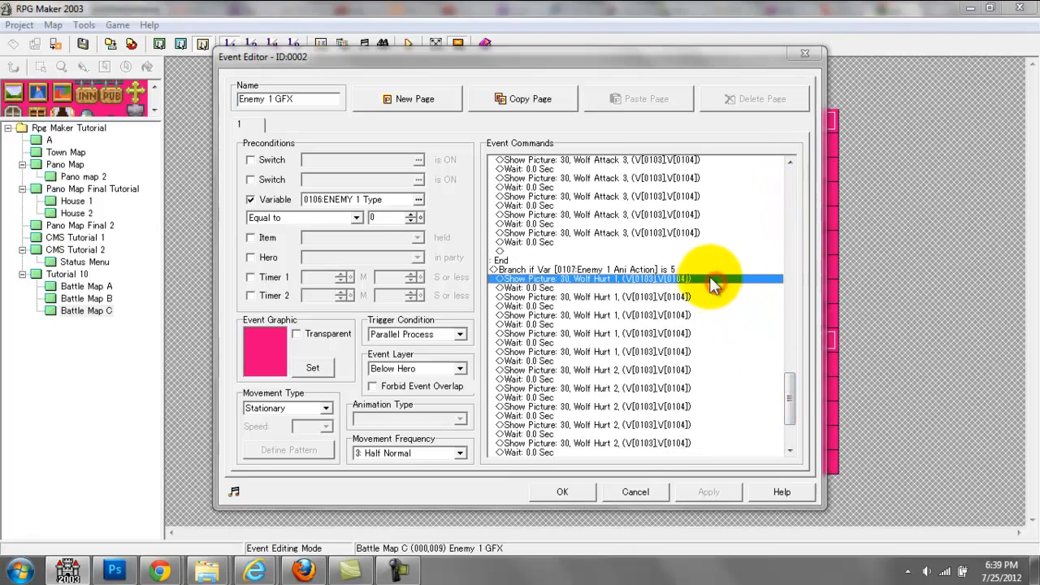
{"action": "double_click", "coordinate": [712, 281]}
{"action": "left_click", "coordinate": [634, 186]}
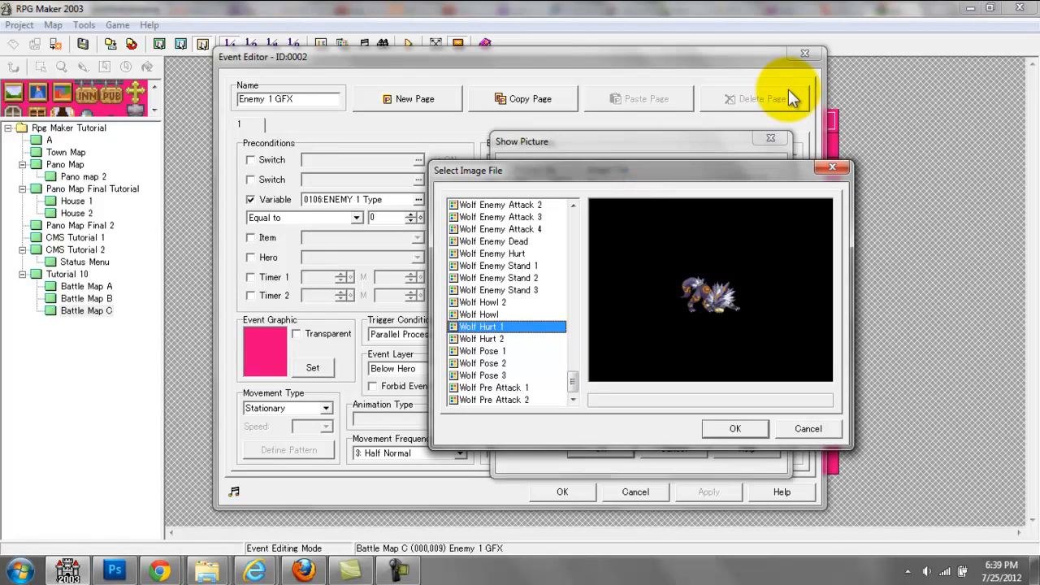
{"action": "key", "text": "Down"}
{"action": "key", "text": "Up"}
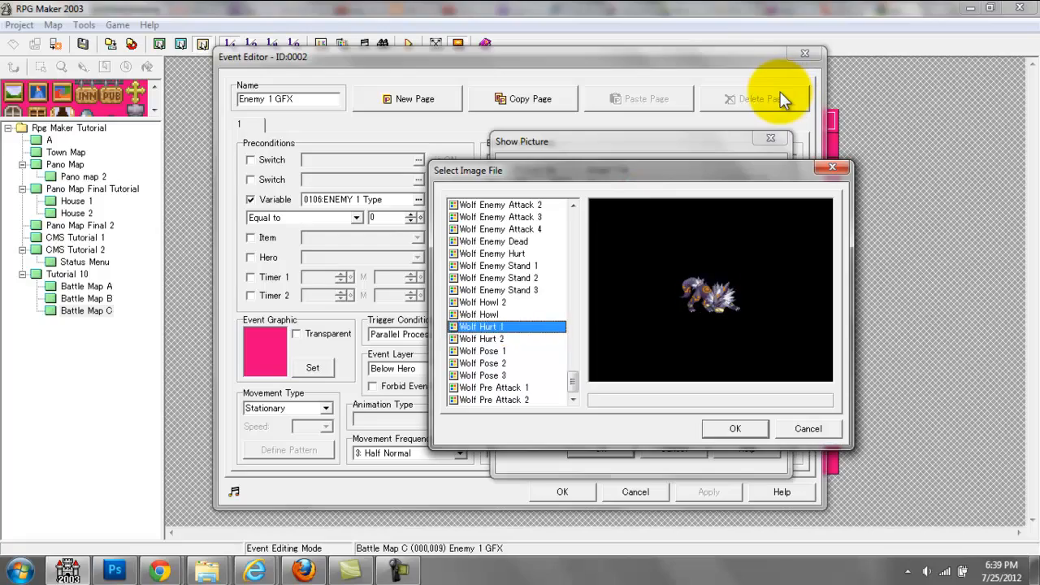
{"action": "key", "text": "Down"}
{"action": "left_click", "coordinate": [830, 168]}
{"action": "left_click", "coordinate": [774, 142]}
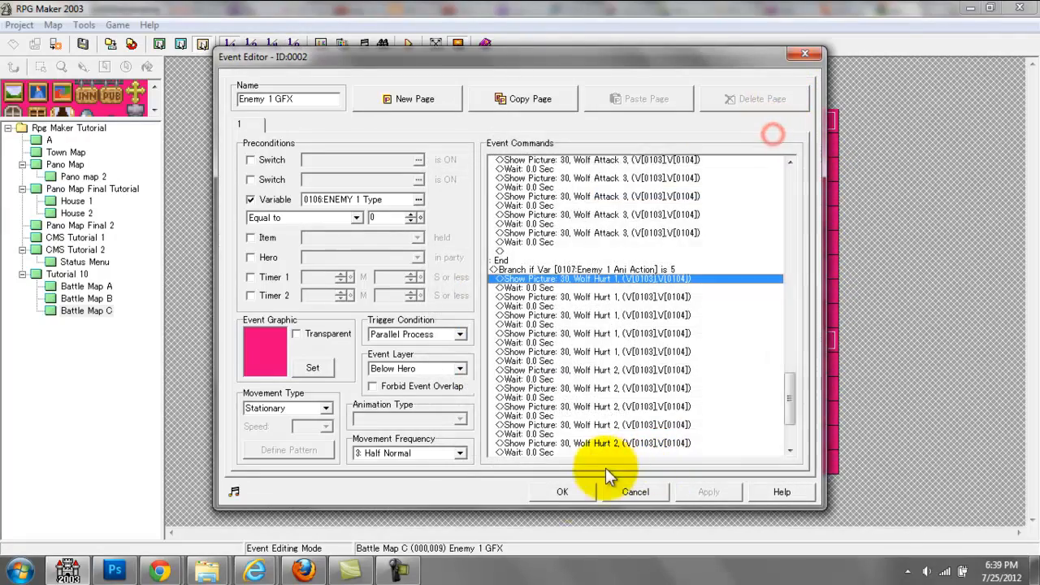
{"action": "left_click", "coordinate": [562, 491]}
Step: Reopen the Menu Choices event and review its first Show Battle Animation command, Punch A on Wolf
{"action": "left_click", "coordinate": [713, 121]}
{"action": "double_click", "coordinate": [713, 119]}
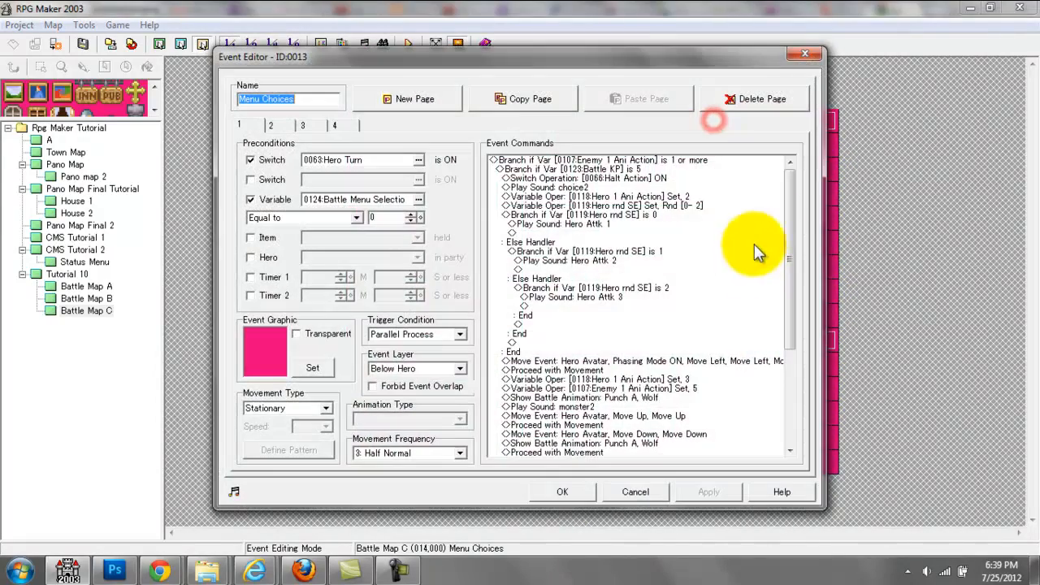
{"action": "left_click_drag", "start_coordinate": [793, 221], "coordinate": [792, 339]}
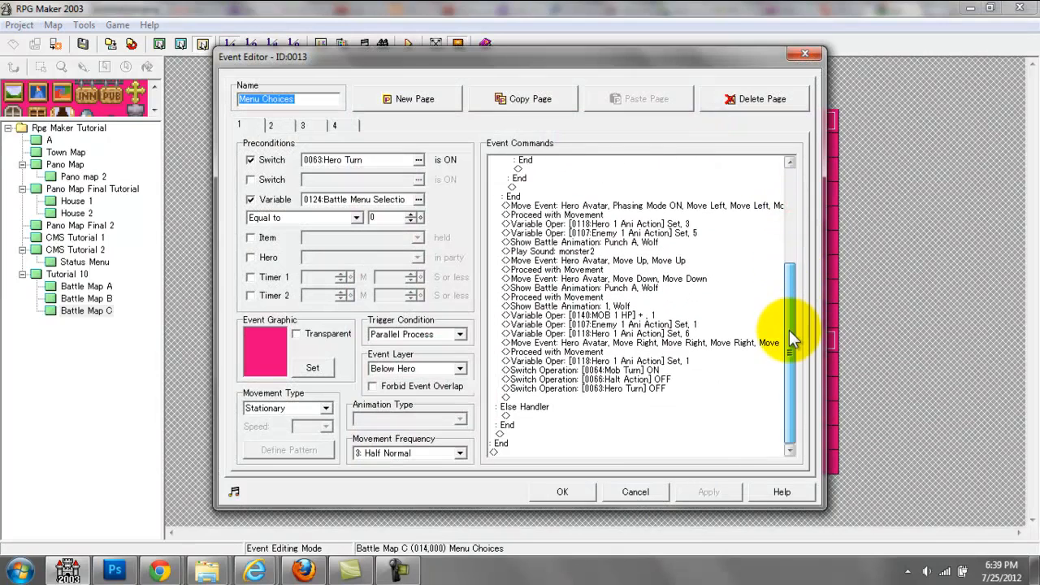
{"action": "left_click", "coordinate": [591, 234]}
{"action": "left_click", "coordinate": [593, 242]}
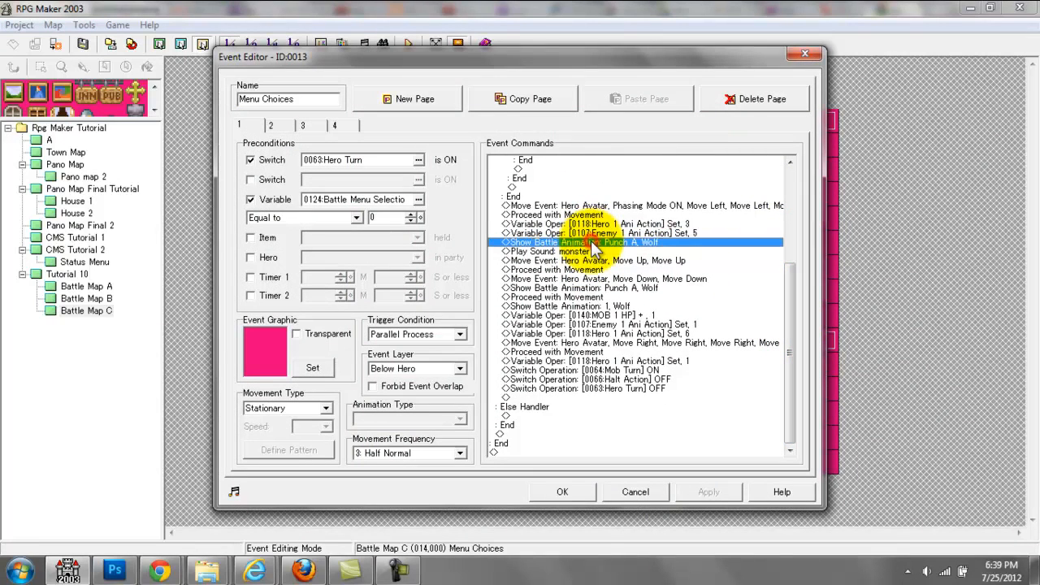
{"action": "scroll", "coordinate": [756, 286], "scroll_direction": "up", "scroll_amount": 1}
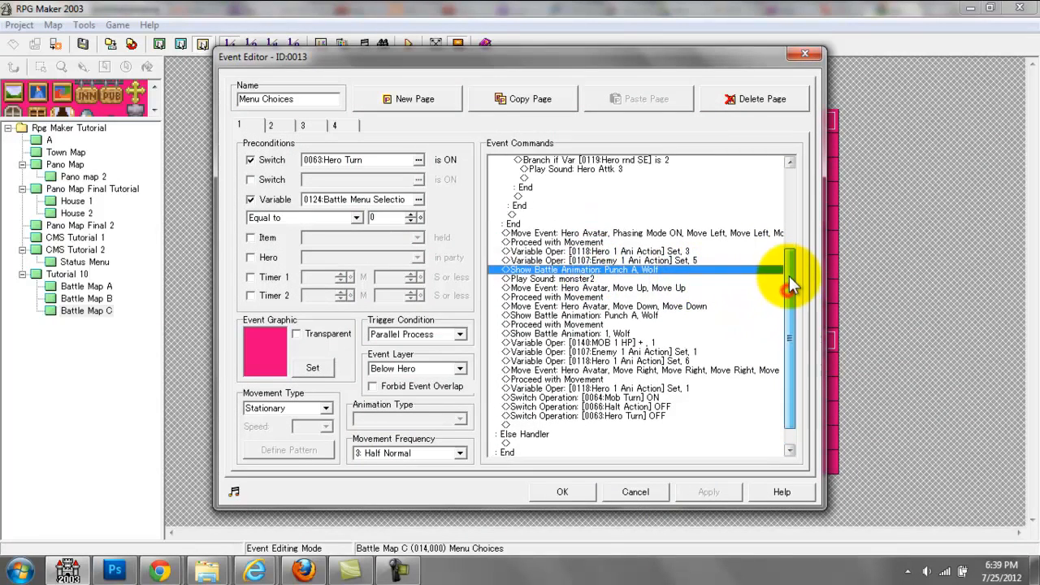
{"action": "double_click", "coordinate": [662, 272]}
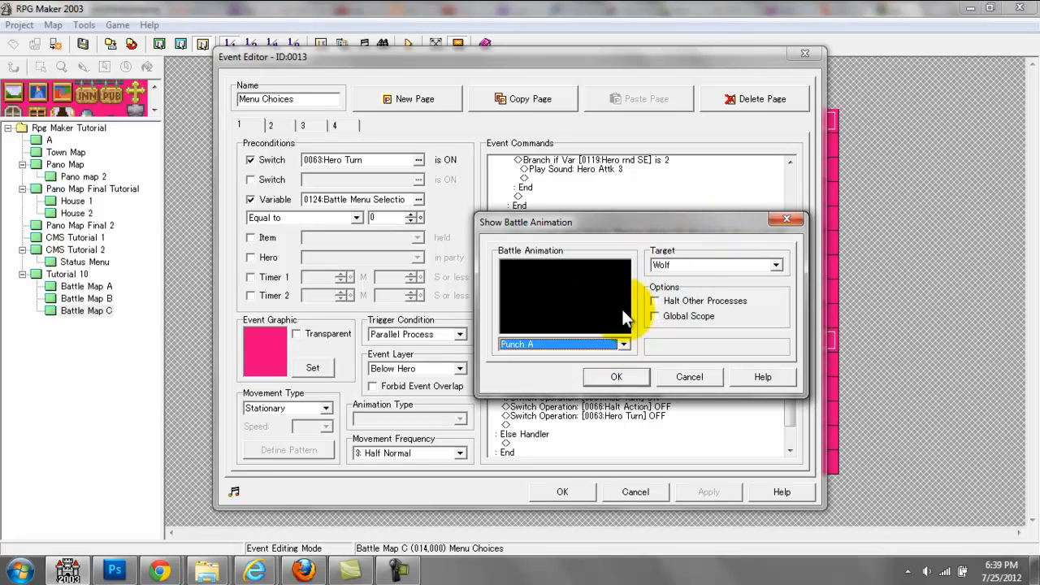
{"action": "left_click_drag", "start_coordinate": [623, 217], "coordinate": [819, 158]}
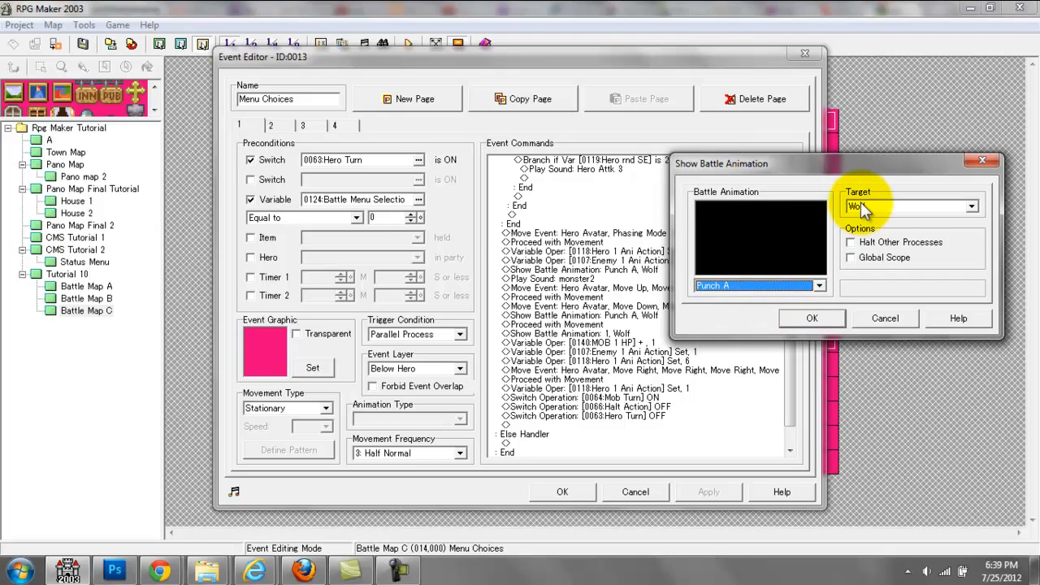
{"action": "left_click", "coordinate": [796, 322]}
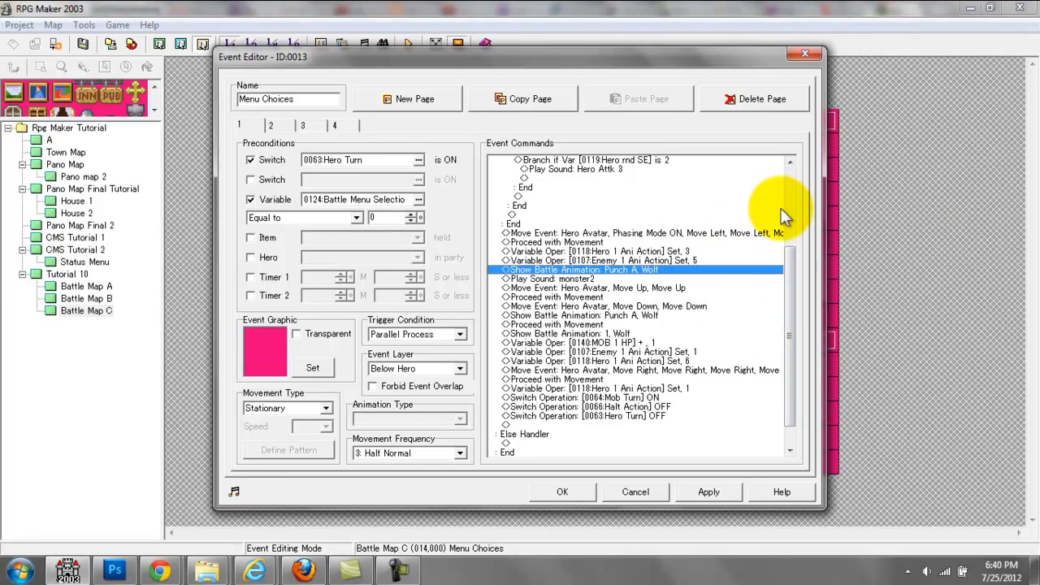
Step: Review the Play Sound monster2 command and the Hero Avatar move event with two Move Up steps in Menu Choices
{"action": "key", "text": "Down"}
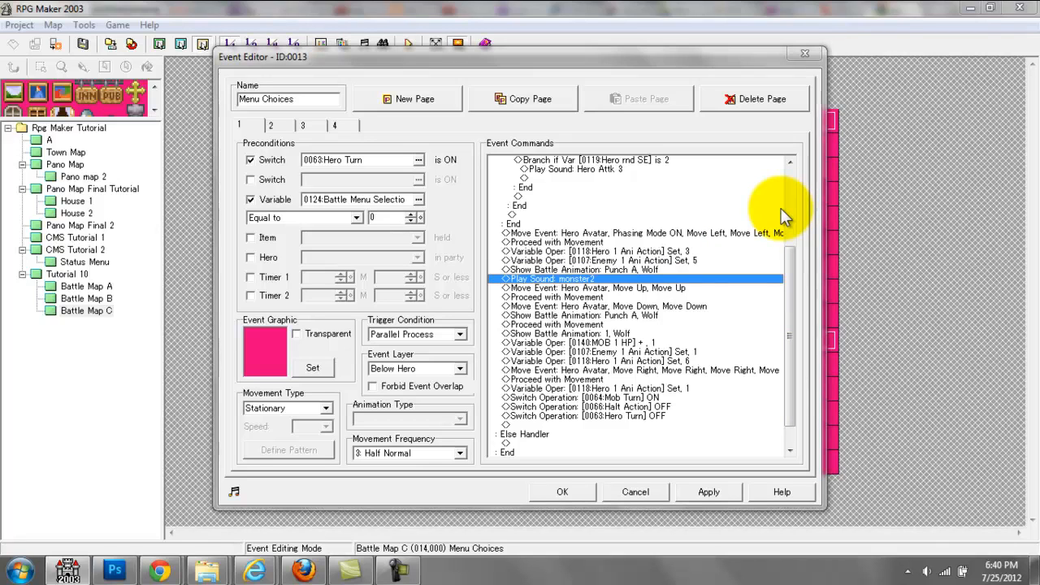
{"action": "double_click", "coordinate": [722, 278]}
{"action": "left_click", "coordinate": [743, 431]}
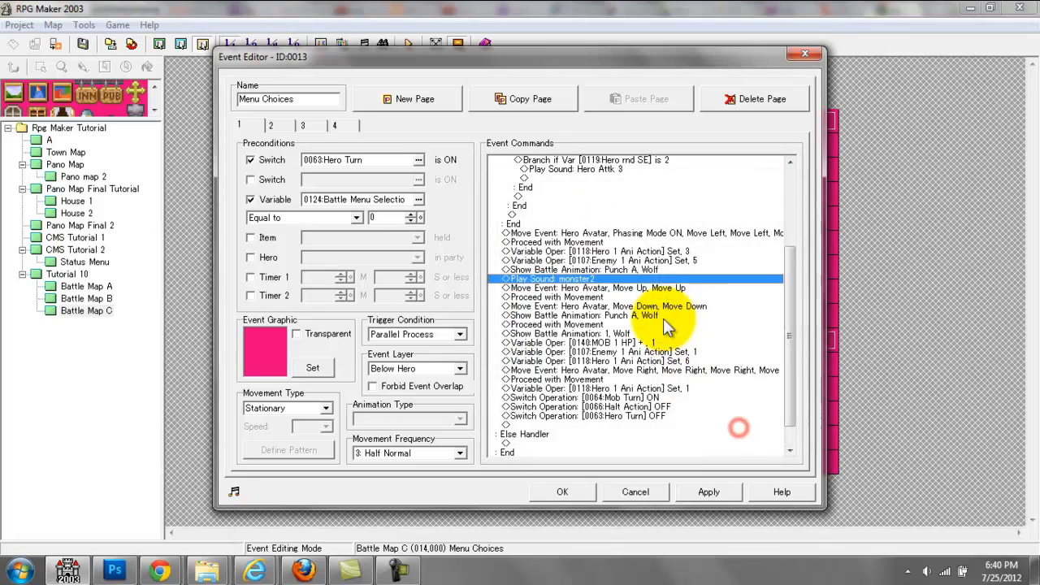
{"action": "double_click", "coordinate": [654, 291]}
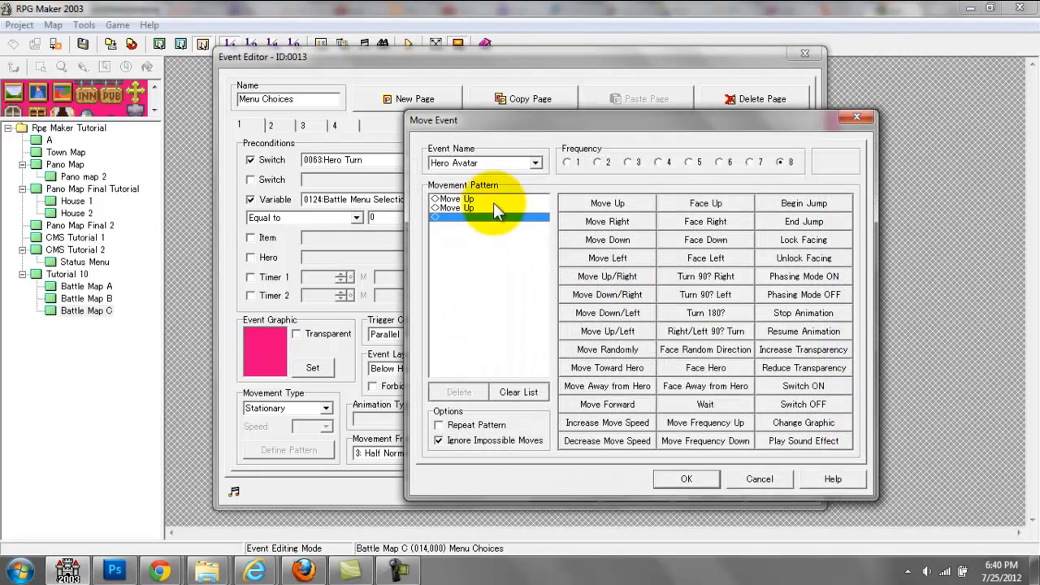
{"action": "left_click", "coordinate": [480, 199]}
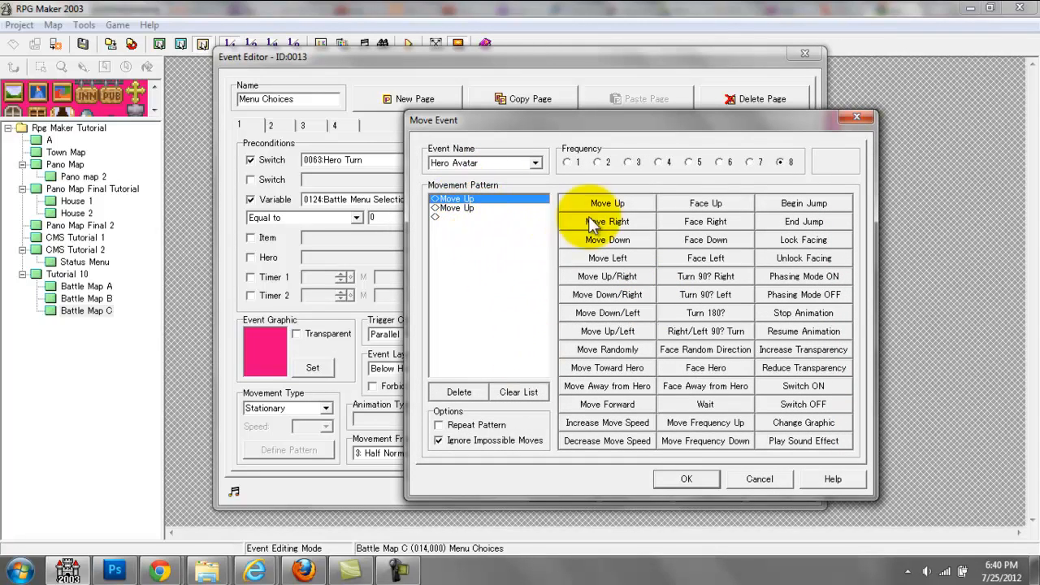
{"action": "left_click", "coordinate": [856, 117]}
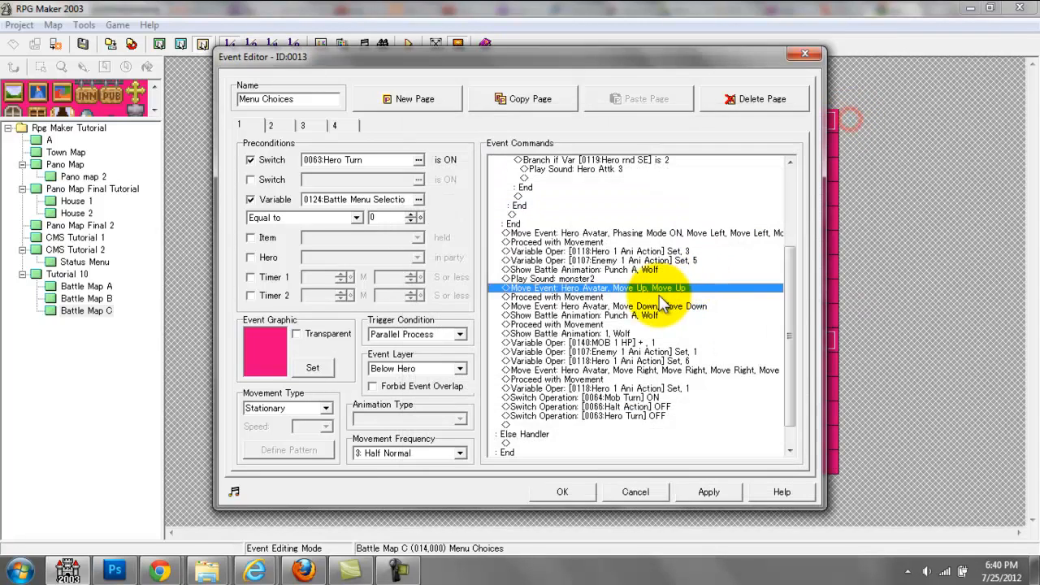
Step: Review the Hero Avatar move event with two Move Down steps and the second Punch A battle animation on Wolf
{"action": "left_click", "coordinate": [616, 298]}
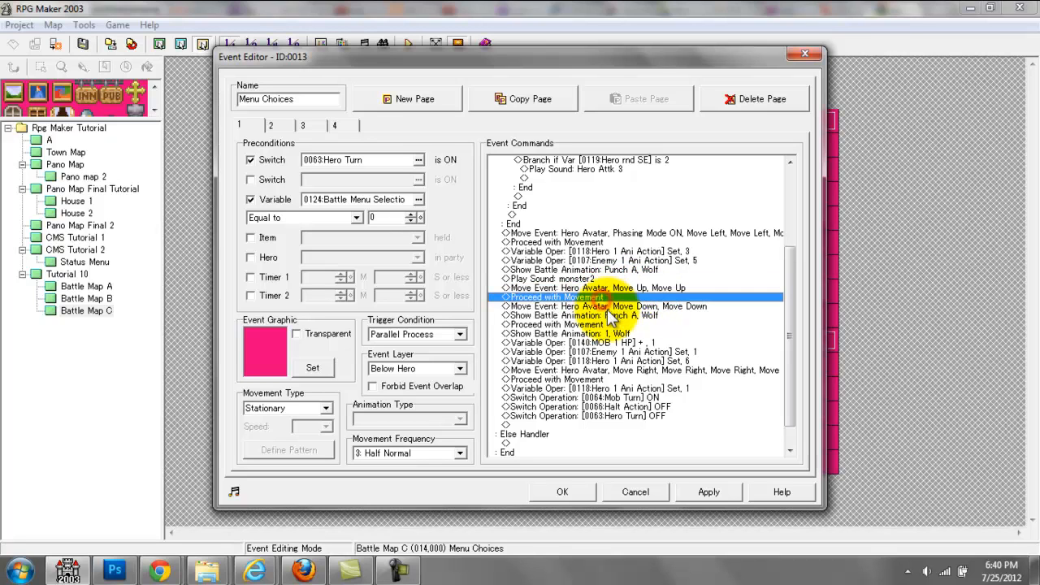
{"action": "double_click", "coordinate": [607, 306]}
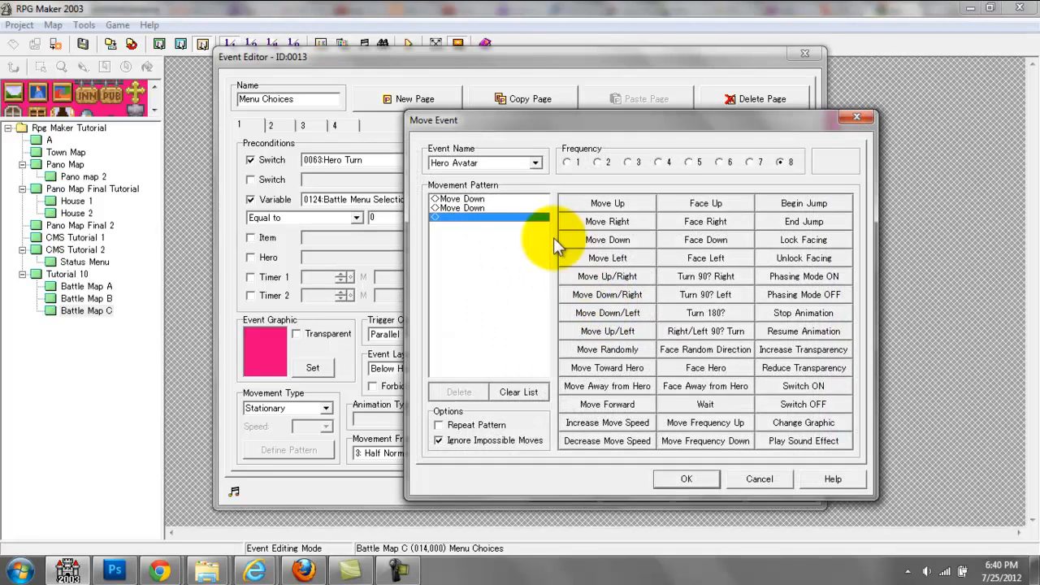
{"action": "left_click", "coordinate": [500, 202]}
{"action": "left_click", "coordinate": [680, 479]}
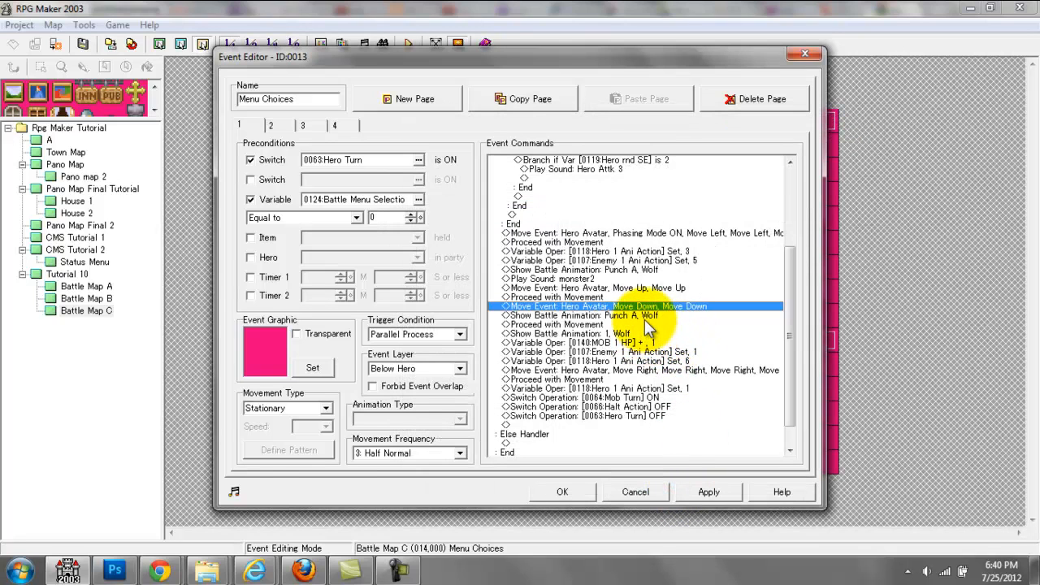
{"action": "left_click", "coordinate": [642, 316]}
{"action": "double_click", "coordinate": [643, 317]}
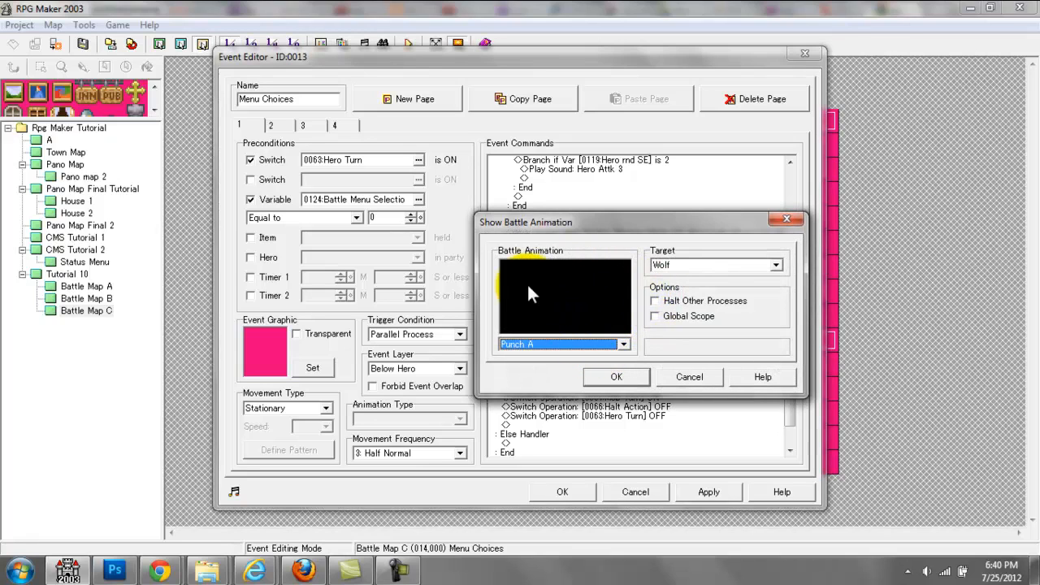
{"action": "left_click", "coordinate": [616, 376]}
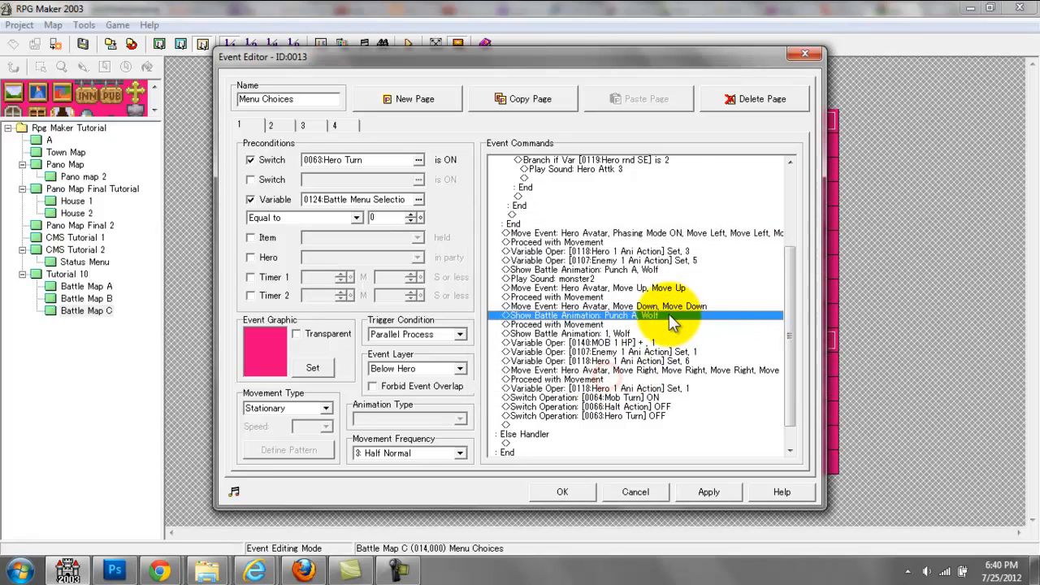
Step: Examine the Show Battle Animation command that plays animation 1 on Wolf, and close the Menu Choices event
{"action": "left_click", "coordinate": [615, 324]}
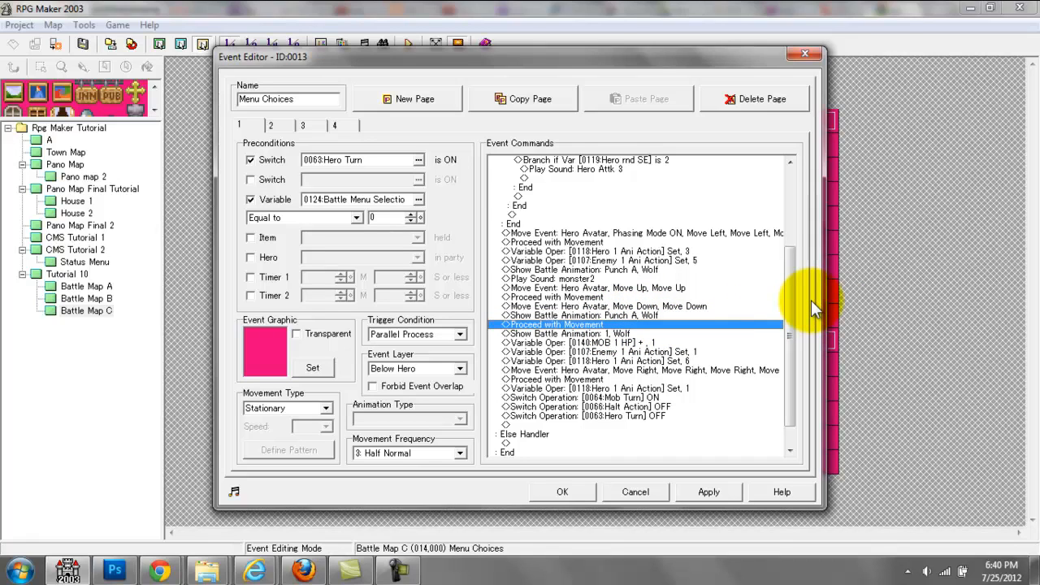
{"action": "key", "text": "Down"}
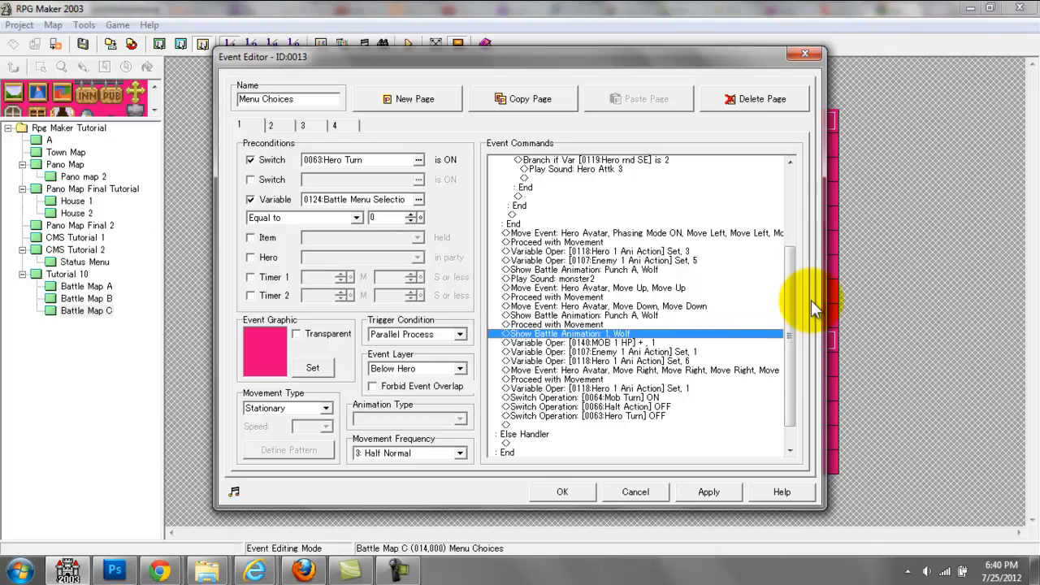
{"action": "key", "text": "Return"}
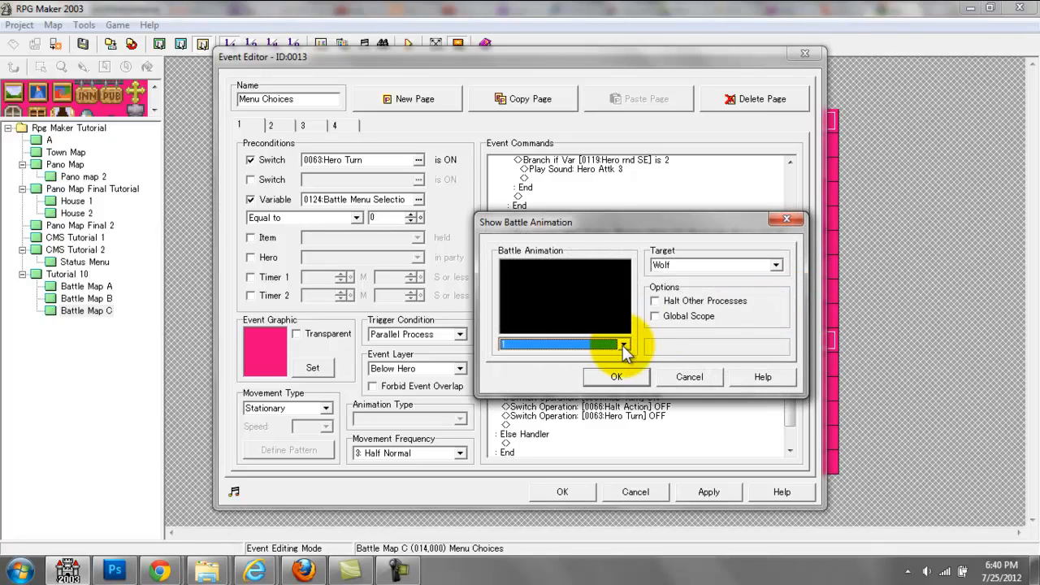
{"action": "left_click", "coordinate": [617, 377]}
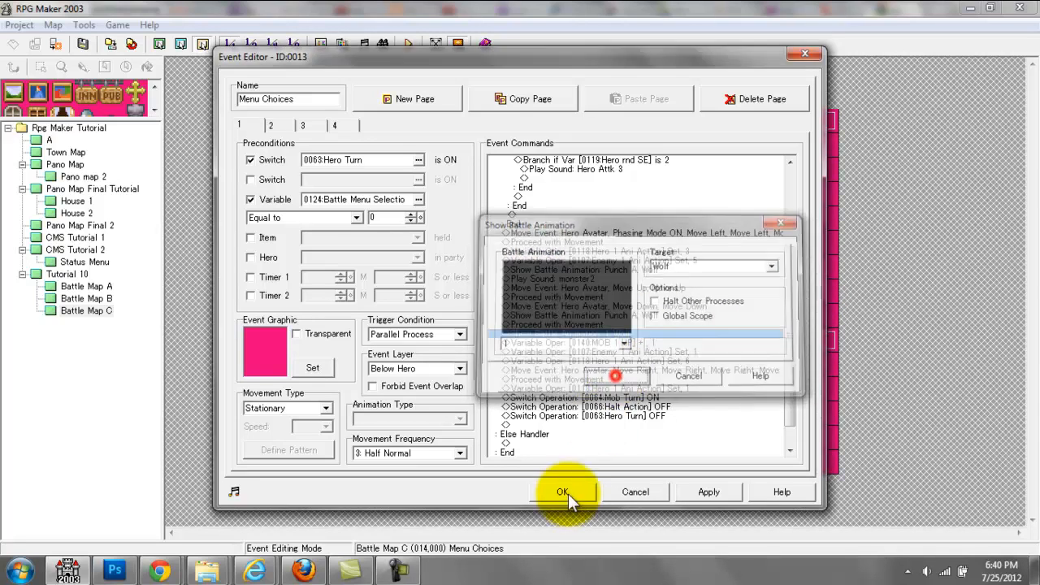
{"action": "left_click", "coordinate": [561, 491]}
Step: Open battle animation 0149 in the database and preview its animation file, Battle Numbers-with miss
{"action": "left_click", "coordinate": [319, 46]}
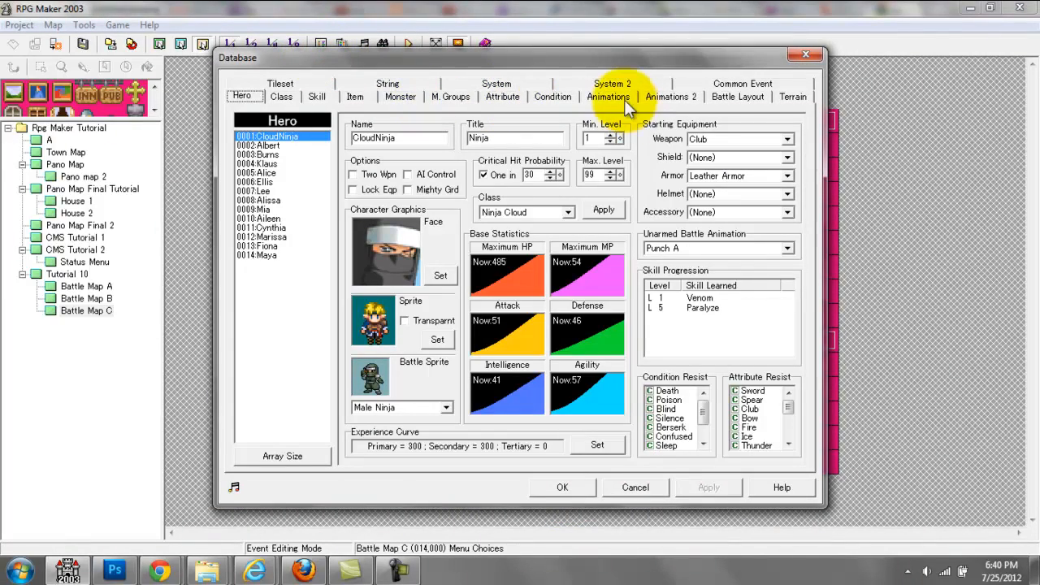
{"action": "left_click", "coordinate": [584, 96]}
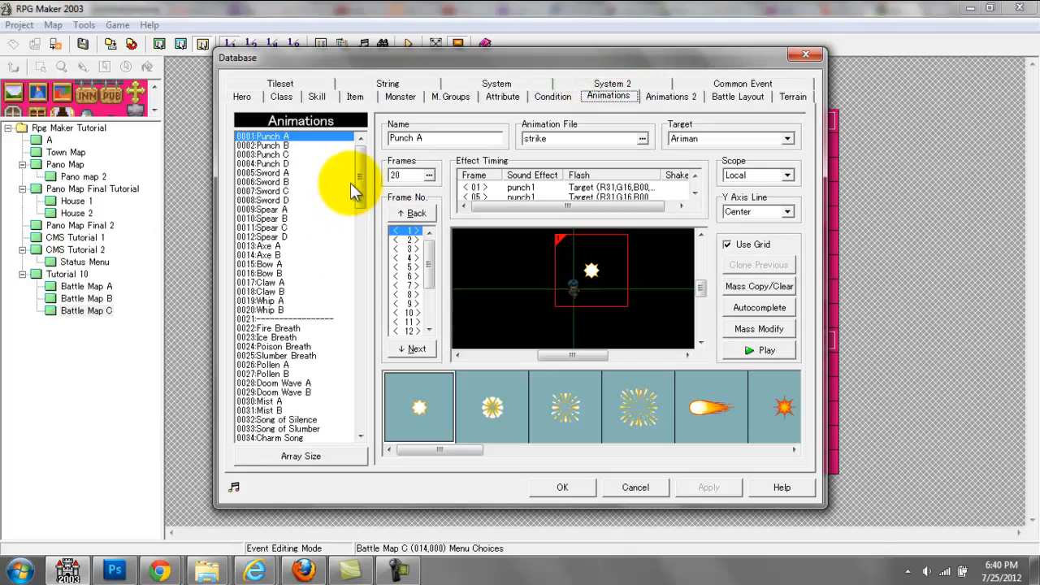
{"action": "left_click_drag", "start_coordinate": [359, 186], "coordinate": [360, 417]}
{"action": "left_click", "coordinate": [303, 428]}
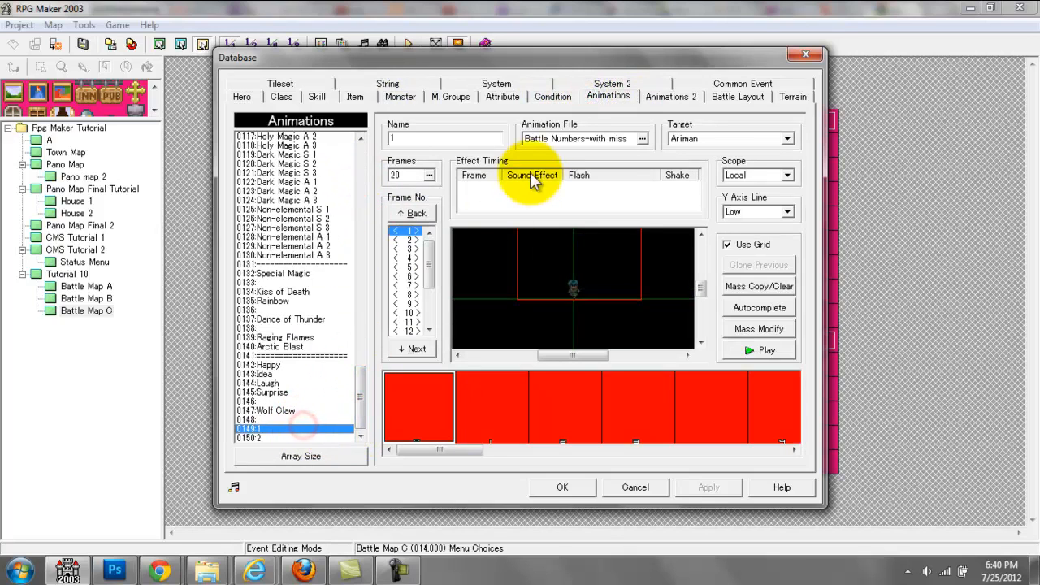
{"action": "double_click", "coordinate": [532, 138]}
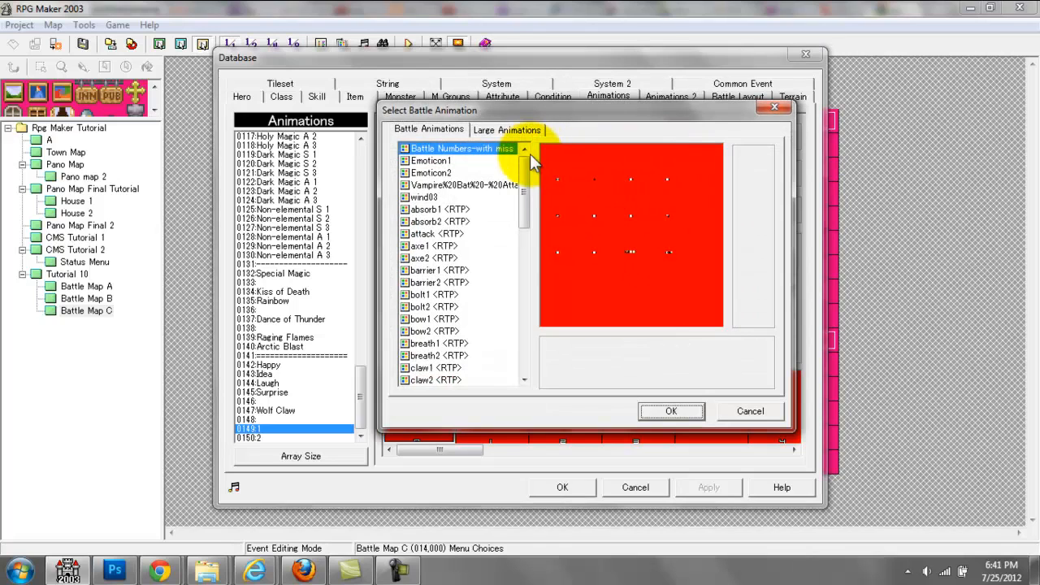
{"action": "left_click", "coordinate": [757, 108]}
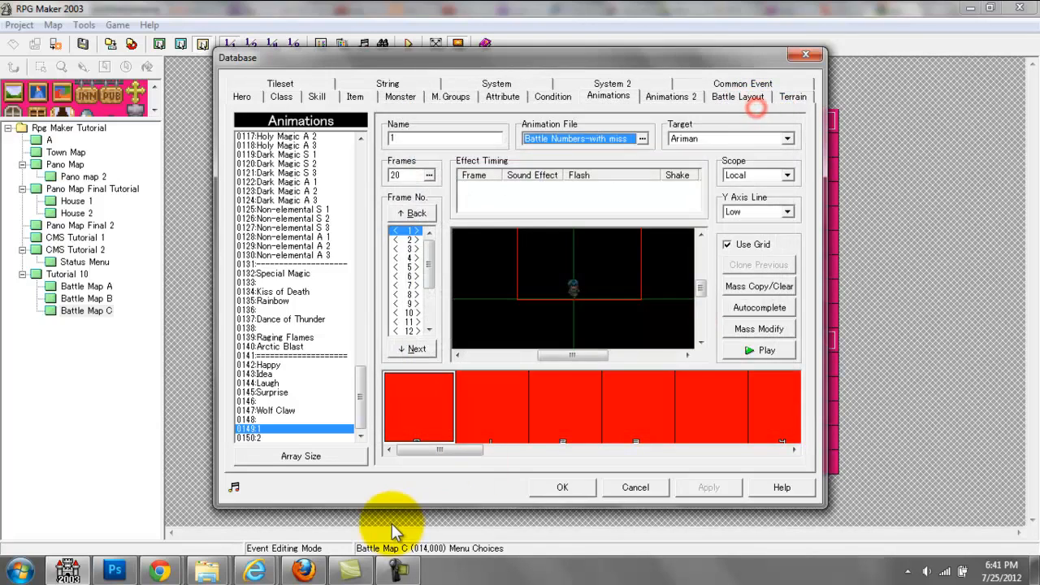
Step: Look through the cells of the Battle Numbers-with miss sheet, including the number, MISS and EXP graphics
{"action": "left_click_drag", "start_coordinate": [456, 448], "coordinate": [593, 449]}
{"action": "left_click", "coordinate": [455, 437]}
{"action": "left_click", "coordinate": [527, 427]}
{"action": "left_click", "coordinate": [567, 423]}
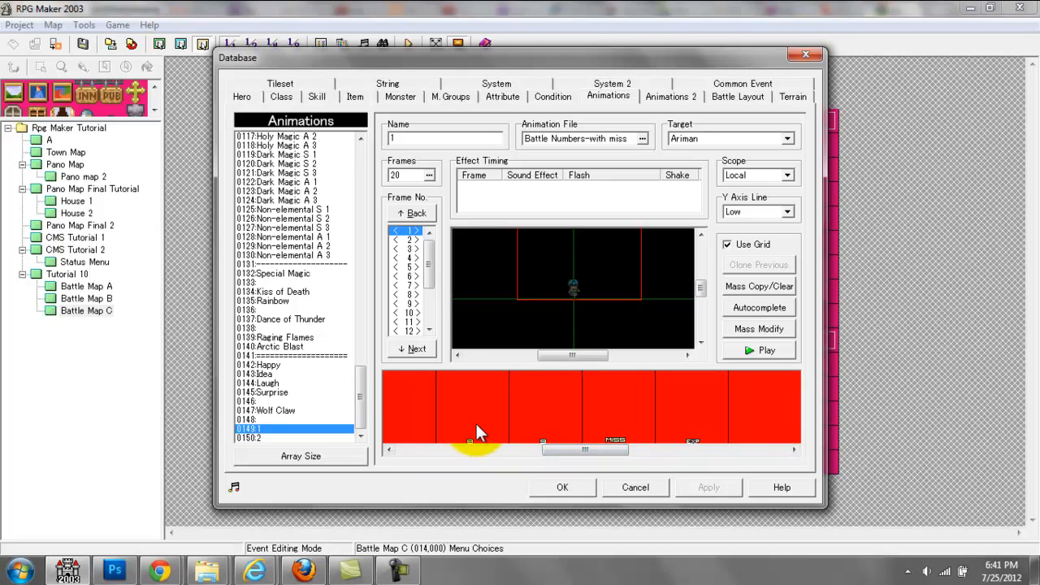
{"action": "left_click", "coordinate": [476, 430]}
{"action": "left_click", "coordinate": [527, 421]}
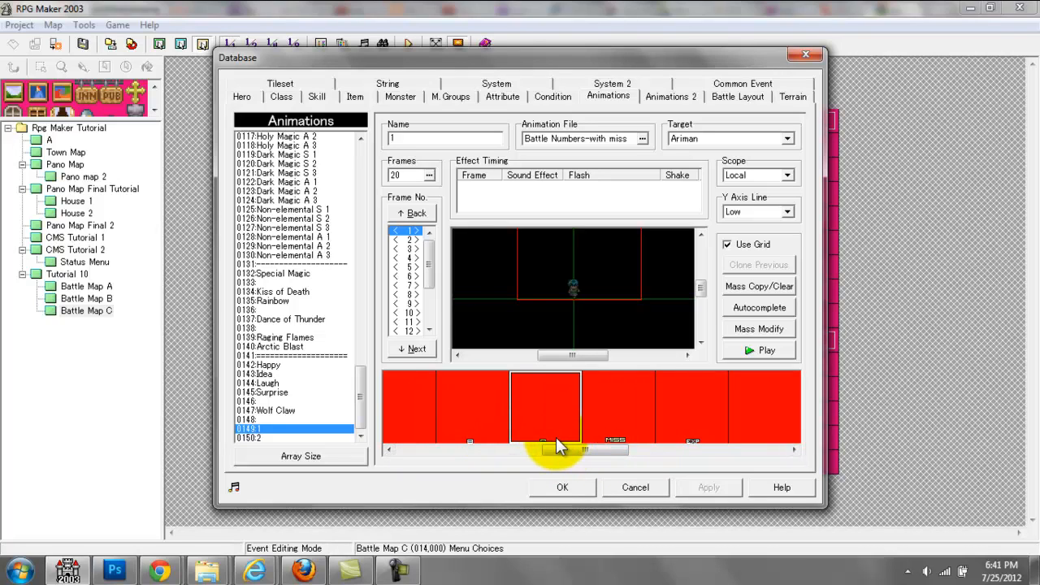
{"action": "left_click", "coordinate": [616, 421]}
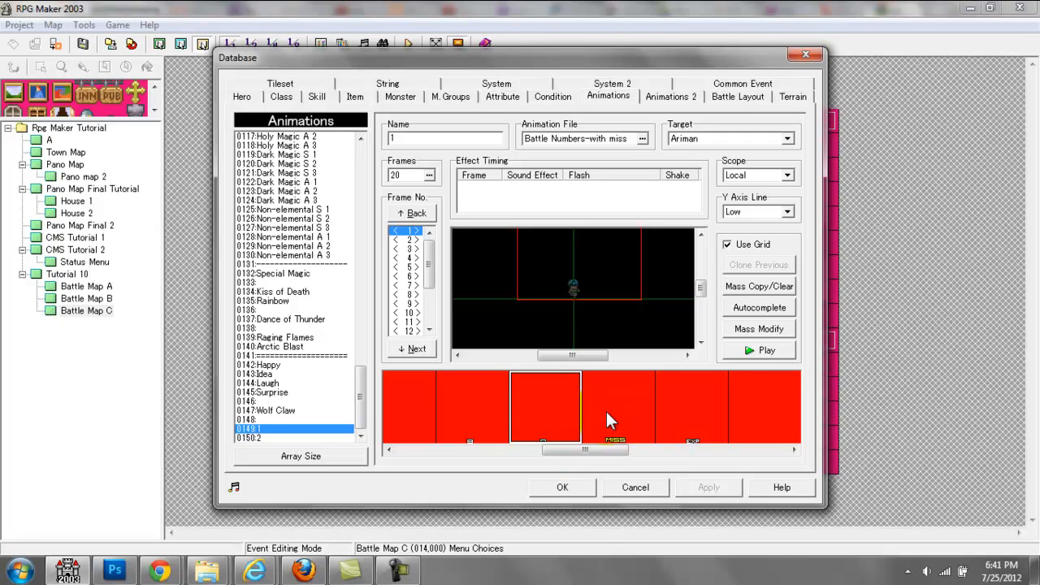
{"action": "left_click", "coordinate": [606, 411]}
{"action": "left_click_drag", "start_coordinate": [610, 451], "coordinate": [638, 448]}
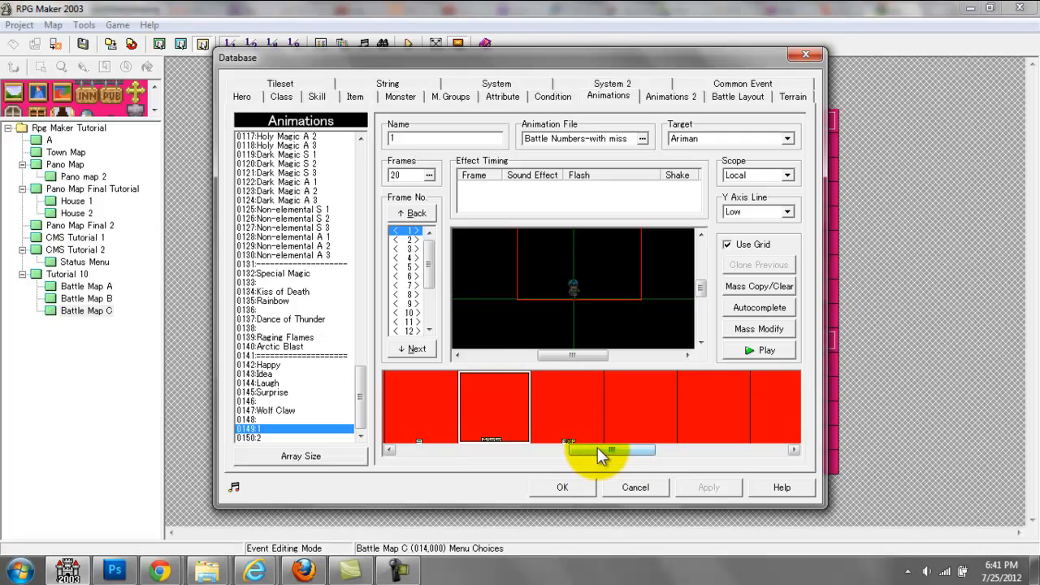
{"action": "left_click_drag", "start_coordinate": [597, 450], "coordinate": [610, 450]}
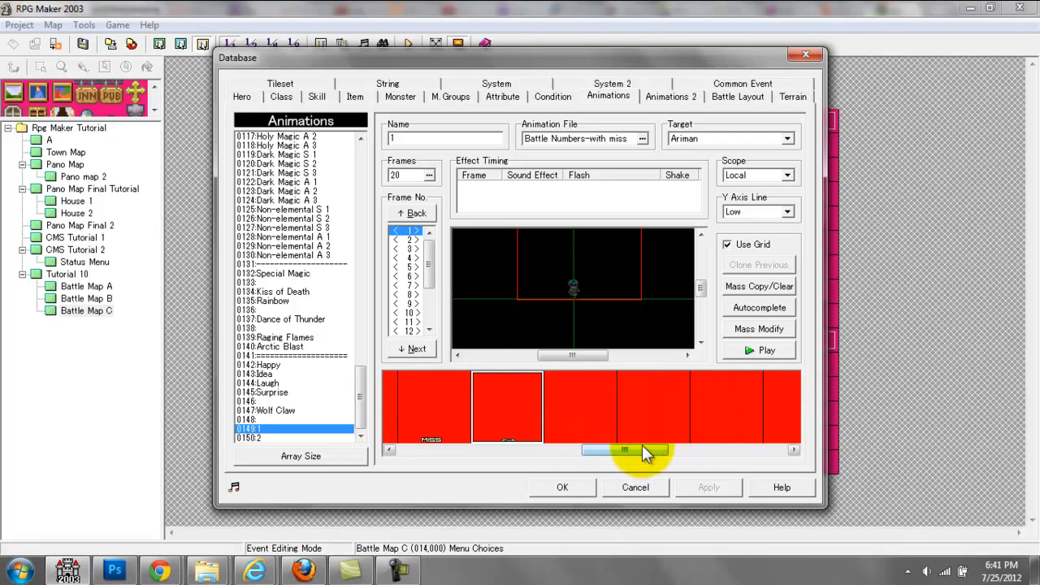
{"action": "left_click_drag", "start_coordinate": [642, 448], "coordinate": [616, 448]}
{"action": "left_click", "coordinate": [539, 412]}
{"action": "left_click", "coordinate": [623, 418]}
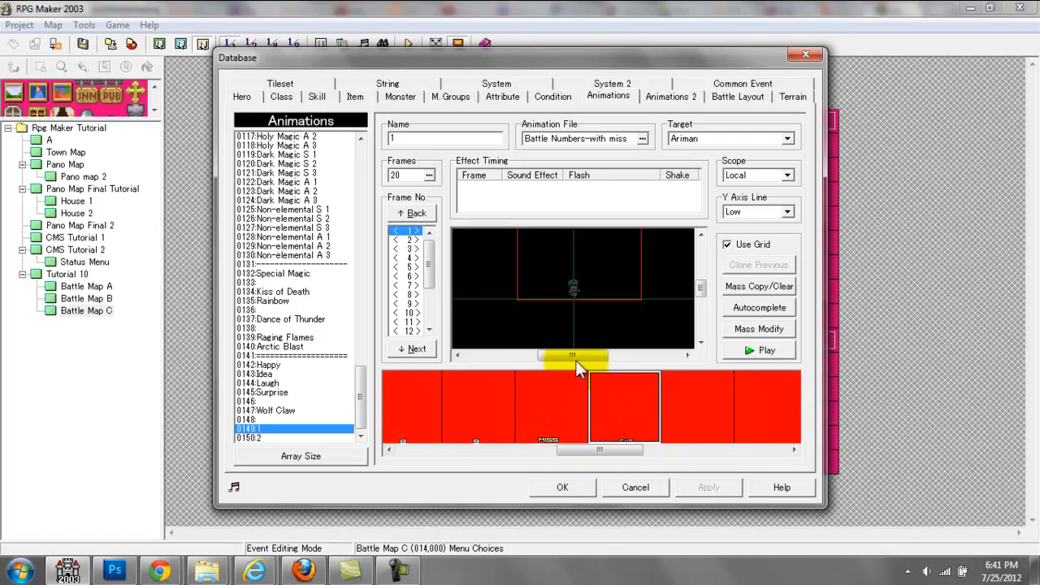
{"action": "left_click_drag", "start_coordinate": [608, 429], "coordinate": [443, 430]}
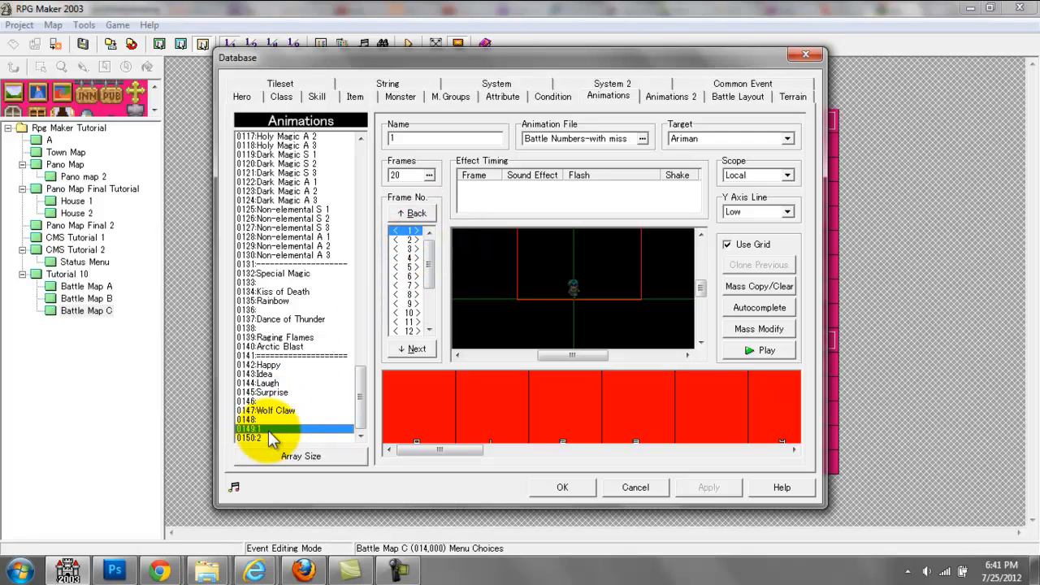
Step: Step forward and back through the frames of animation 0149 to examine how the number 1 moves above the target
{"action": "left_click", "coordinate": [417, 232]}
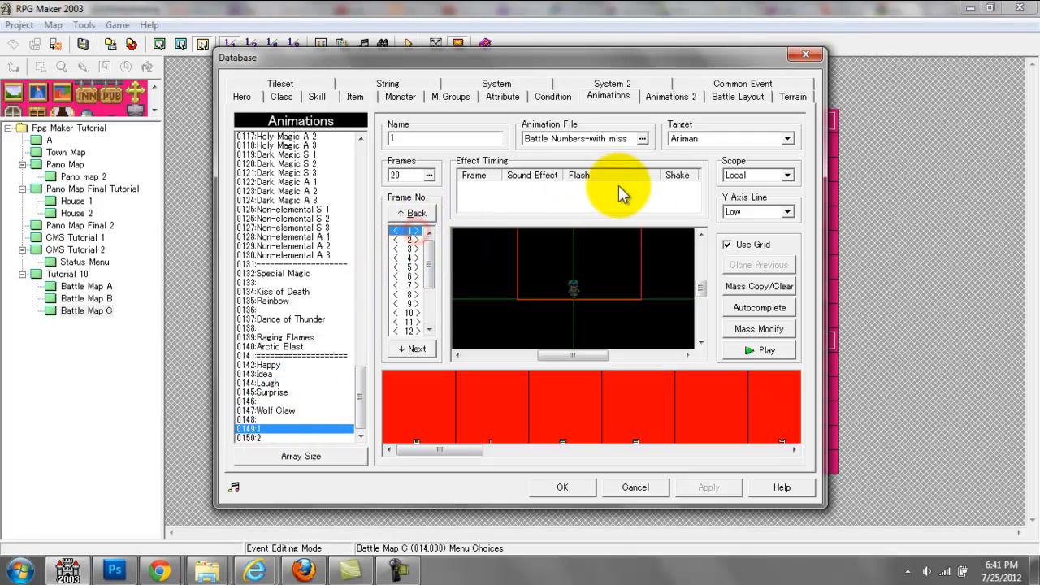
{"action": "key", "text": "Down"}
{"action": "key", "text": "Down"}
{"action": "key", "text": "Down"}
{"action": "key", "text": "Down"}
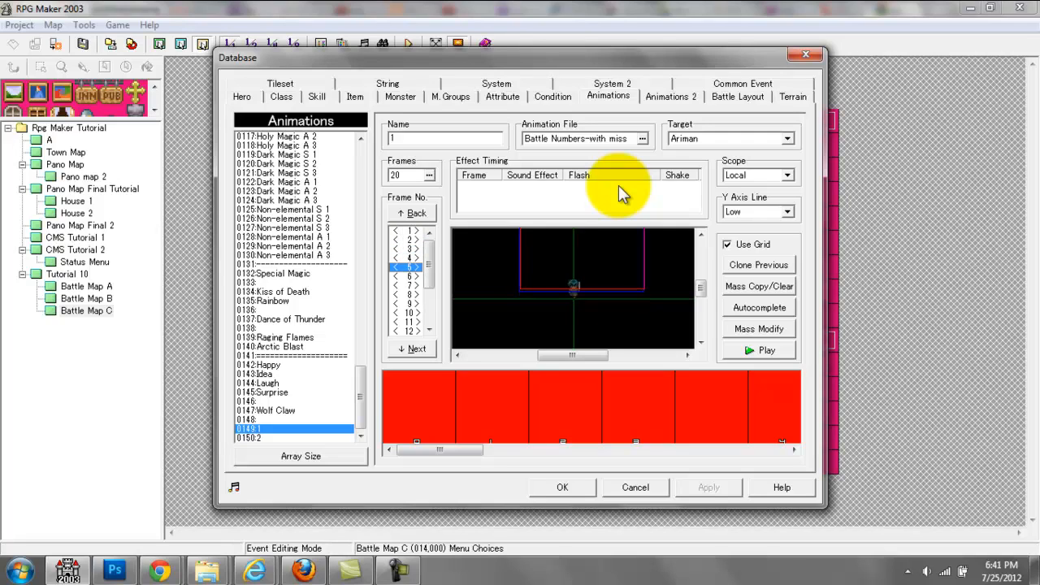
{"action": "key", "text": "Down"}
{"action": "key", "text": "Down"}
{"action": "key", "text": "Down"}
{"action": "key", "text": "Down"}
{"action": "key", "text": "Down"}
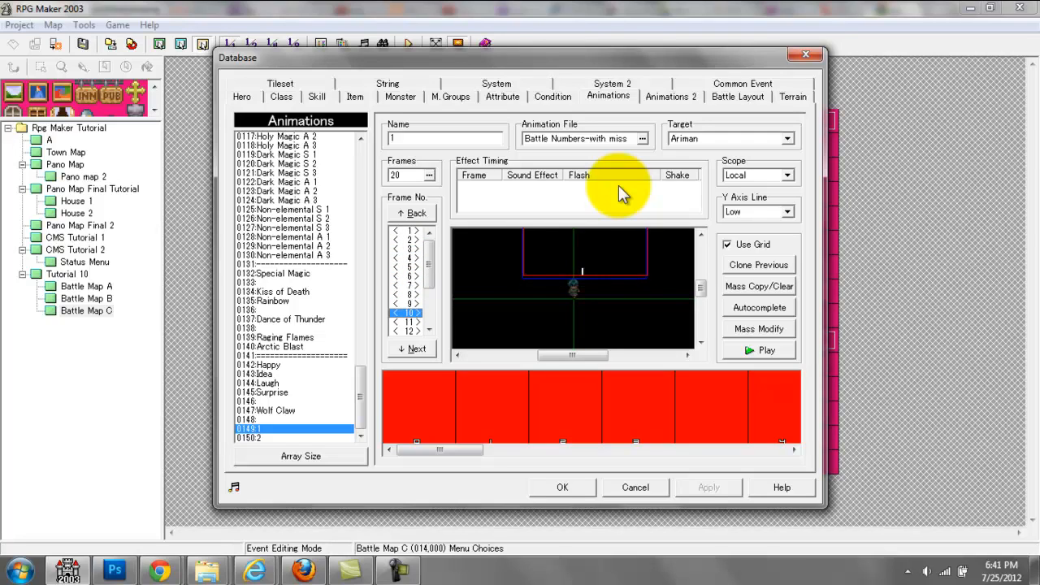
{"action": "key", "text": "Down"}
{"action": "key", "text": "Down"}
{"action": "key", "text": "Down"}
{"action": "key", "text": "Down"}
{"action": "key", "text": "Down"}
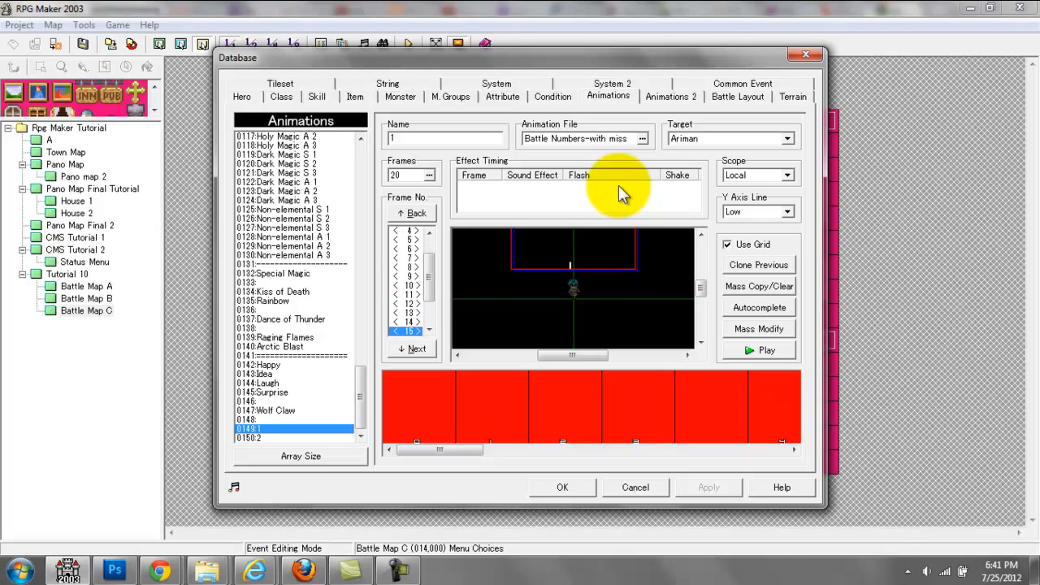
{"action": "key", "text": "Down"}
{"action": "key", "text": "Down"}
{"action": "key", "text": "Down"}
{"action": "key", "text": "Down"}
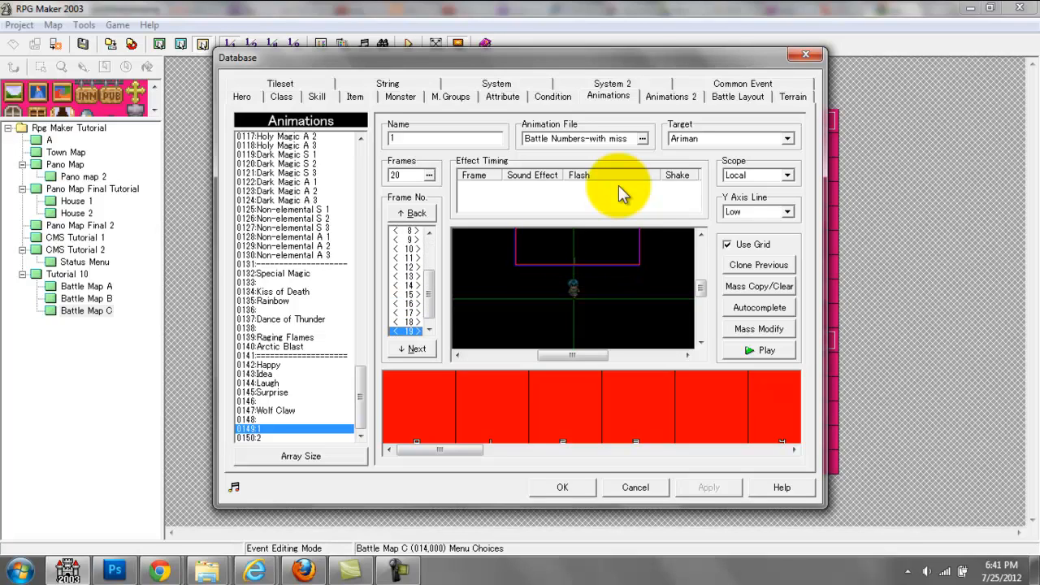
{"action": "key", "text": "Down"}
{"action": "key", "text": "Up"}
{"action": "key", "text": "Up"}
{"action": "key", "text": "Up"}
{"action": "key", "text": "Up"}
{"action": "key", "text": "Up"}
{"action": "key", "text": "Up"}
{"action": "key", "text": "Up"}
{"action": "key", "text": "Up"}
{"action": "key", "text": "Up"}
{"action": "key", "text": "Up"}
{"action": "key", "text": "Up"}
{"action": "key", "text": "Up"}
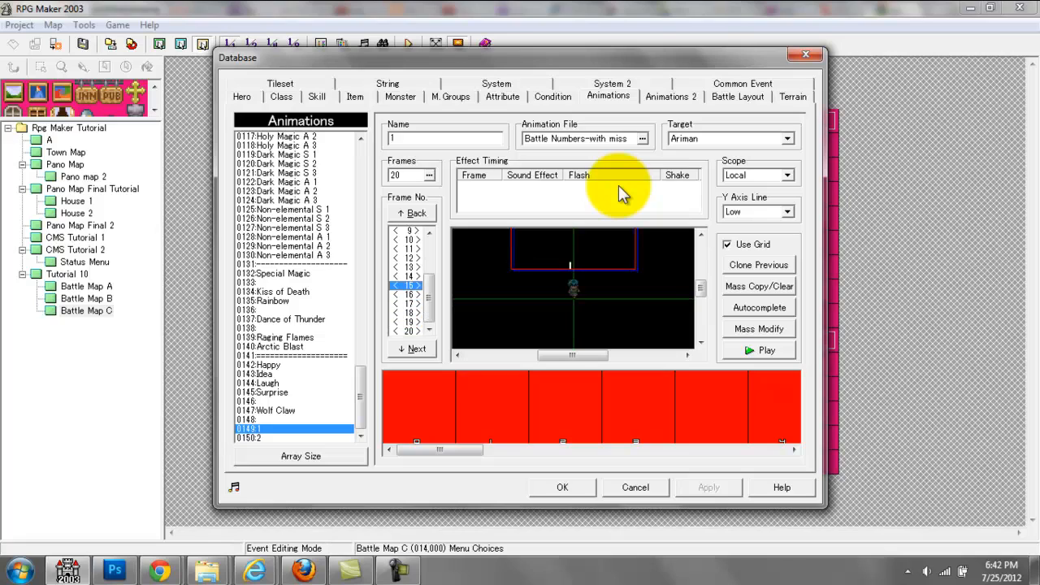
{"action": "key", "text": "Up"}
{"action": "key", "text": "Up"}
{"action": "key", "text": "Up"}
{"action": "key", "text": "Up"}
{"action": "key", "text": "Up"}
{"action": "key", "text": "Up"}
{"action": "key", "text": "Up"}
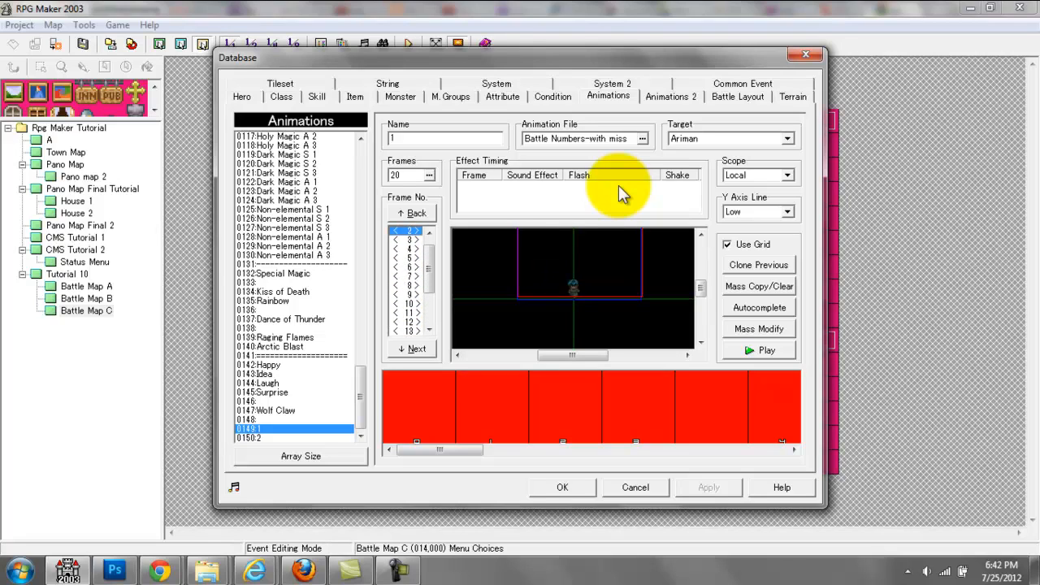
{"action": "key", "text": "Down"}
{"action": "key", "text": "Down"}
{"action": "key", "text": "Down"}
{"action": "key", "text": "Down"}
{"action": "key", "text": "Down"}
{"action": "key", "text": "Down"}
{"action": "key", "text": "Down"}
{"action": "key", "text": "Down"}
{"action": "key", "text": "Down"}
{"action": "key", "text": "Down"}
{"action": "key", "text": "Down"}
{"action": "key", "text": "Down"}
{"action": "key", "text": "Down"}
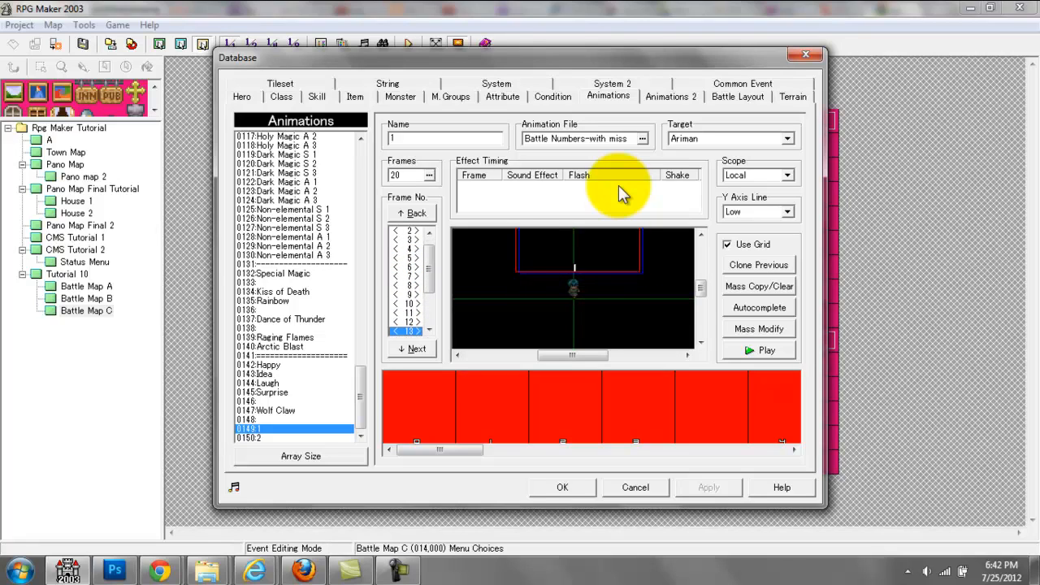
Step: Extend the battle animations list to 152 entries
{"action": "left_click", "coordinate": [348, 455]}
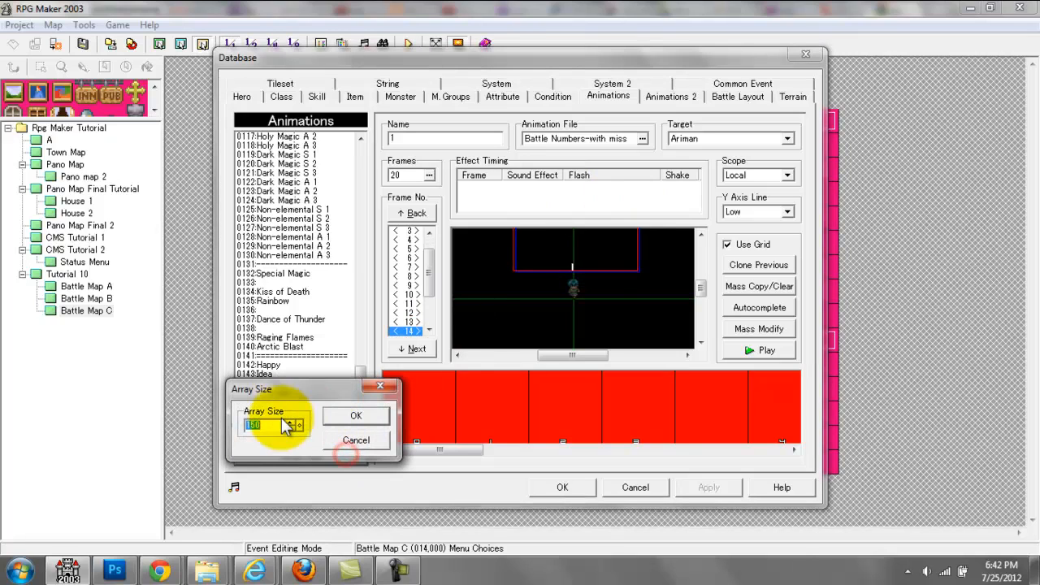
{"action": "left_click", "coordinate": [290, 420]}
{"action": "left_click", "coordinate": [291, 420]}
{"action": "left_click", "coordinate": [359, 414]}
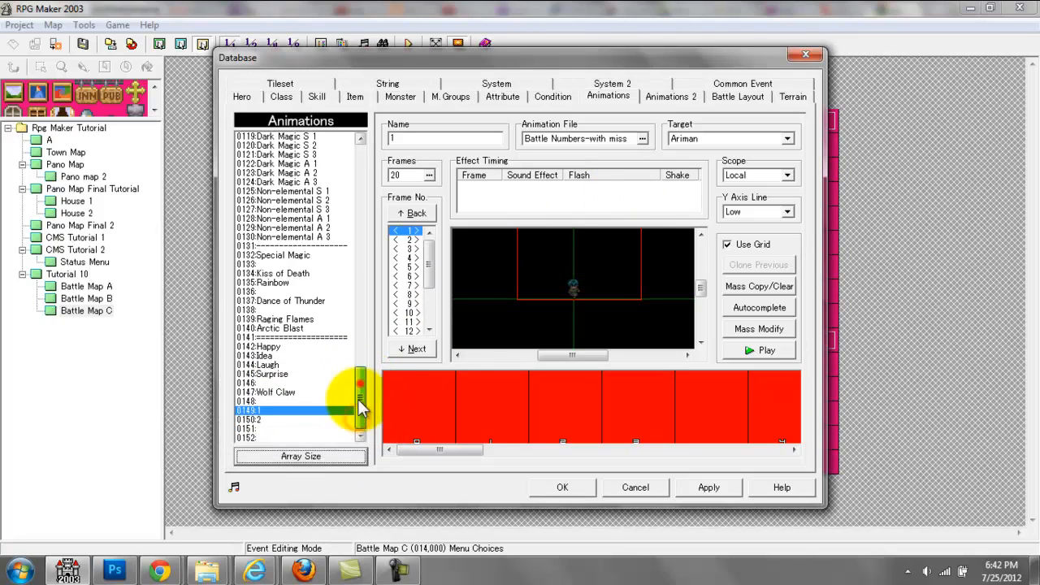
{"action": "left_click", "coordinate": [276, 416]}
{"action": "left_click", "coordinate": [281, 414]}
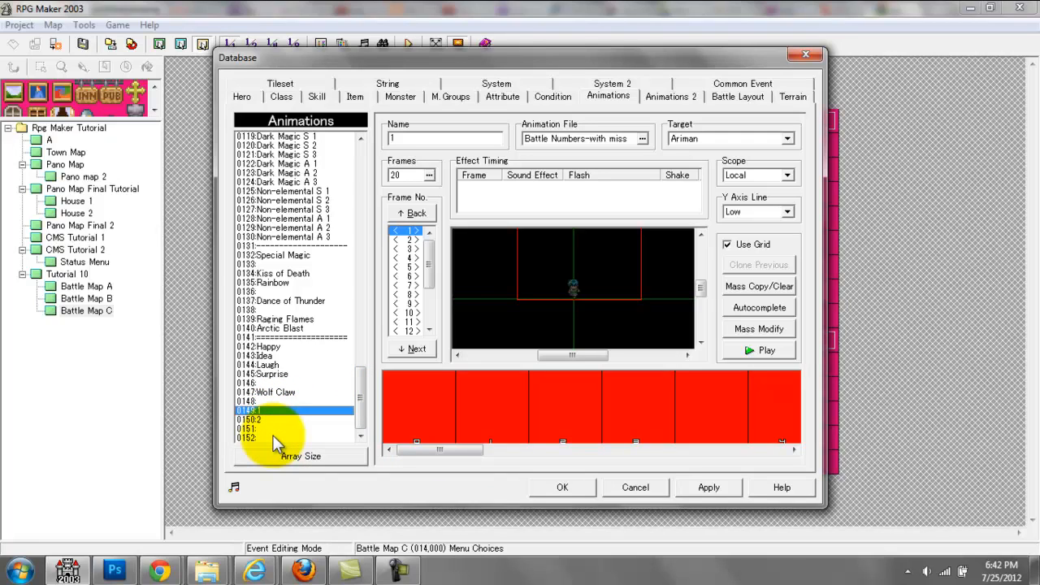
Step: Assign the Battle Numbers-with miss file to animation 0152 and place the number 1 cel over the target in frame 1
{"action": "left_click", "coordinate": [273, 436]}
{"action": "left_click", "coordinate": [581, 135]}
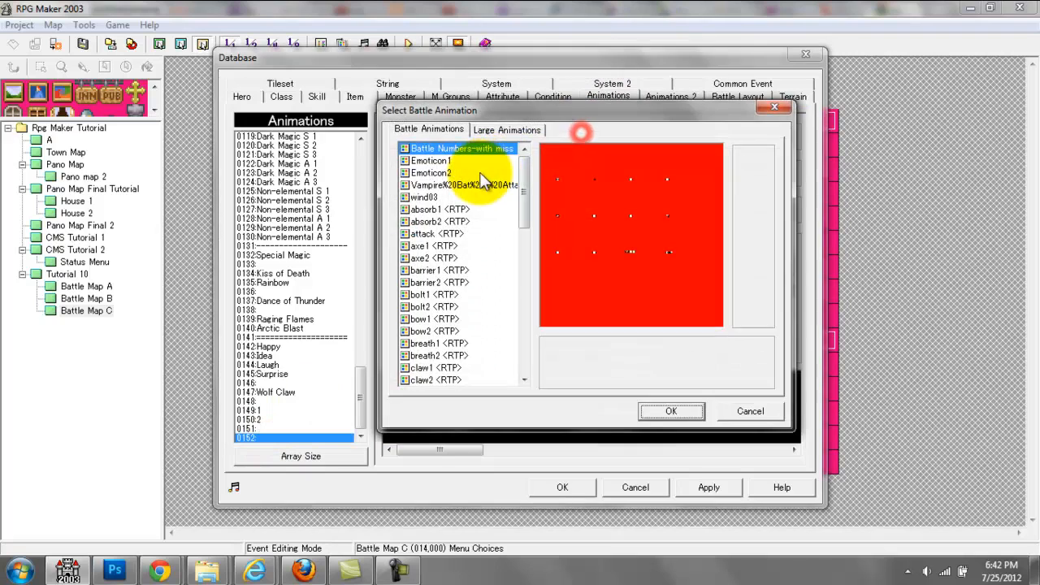
{"action": "double_click", "coordinate": [479, 148]}
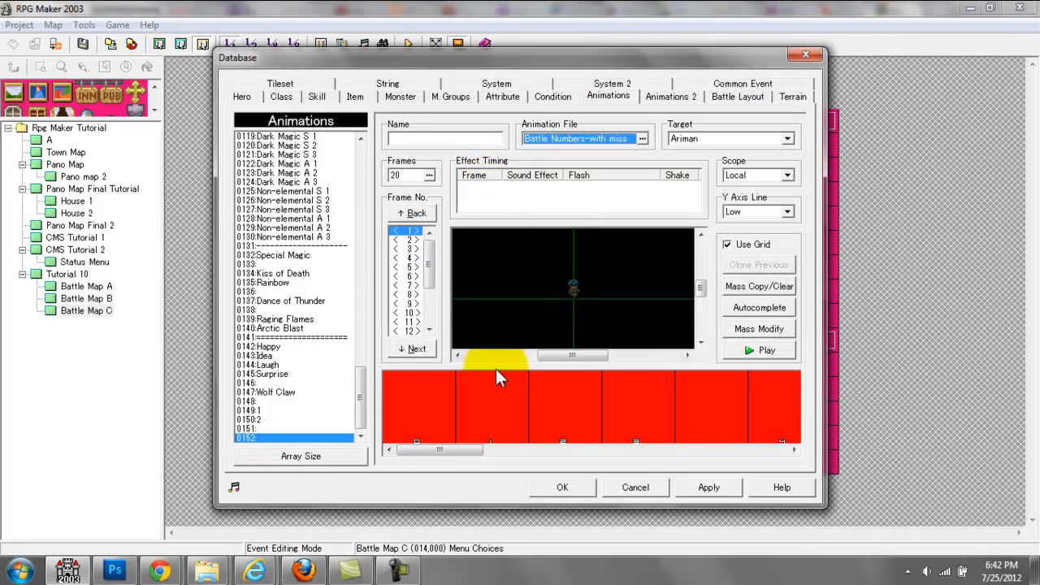
{"action": "left_click", "coordinate": [476, 418]}
{"action": "left_click", "coordinate": [577, 263]}
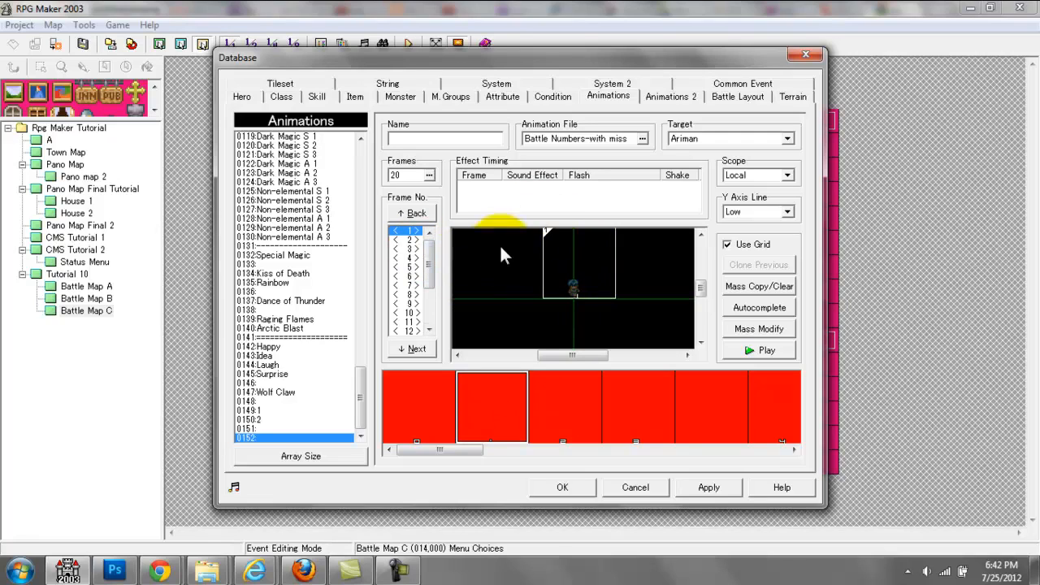
Step: Place the number 1 cel progressively higher in frames 2 to 4 and step through the first frames to check the movement
{"action": "left_click", "coordinate": [401, 228]}
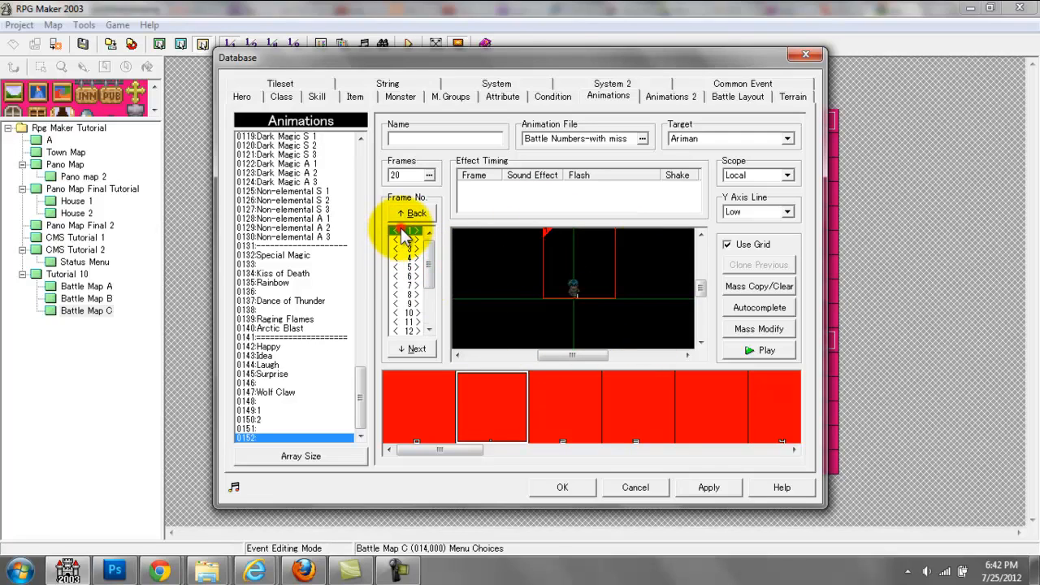
{"action": "left_click", "coordinate": [406, 239]}
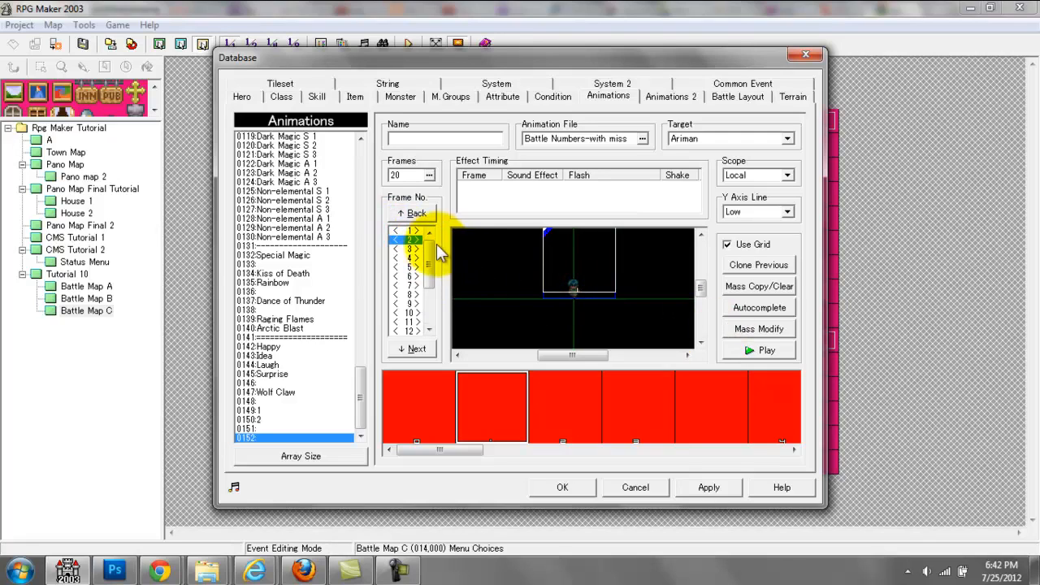
{"action": "left_click", "coordinate": [408, 249]}
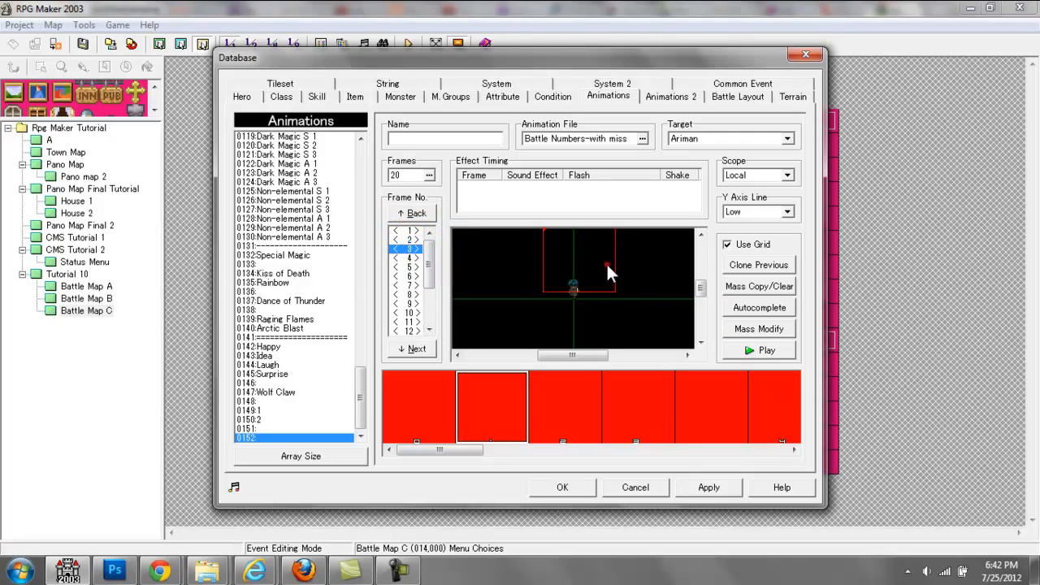
{"action": "left_click", "coordinate": [413, 250]}
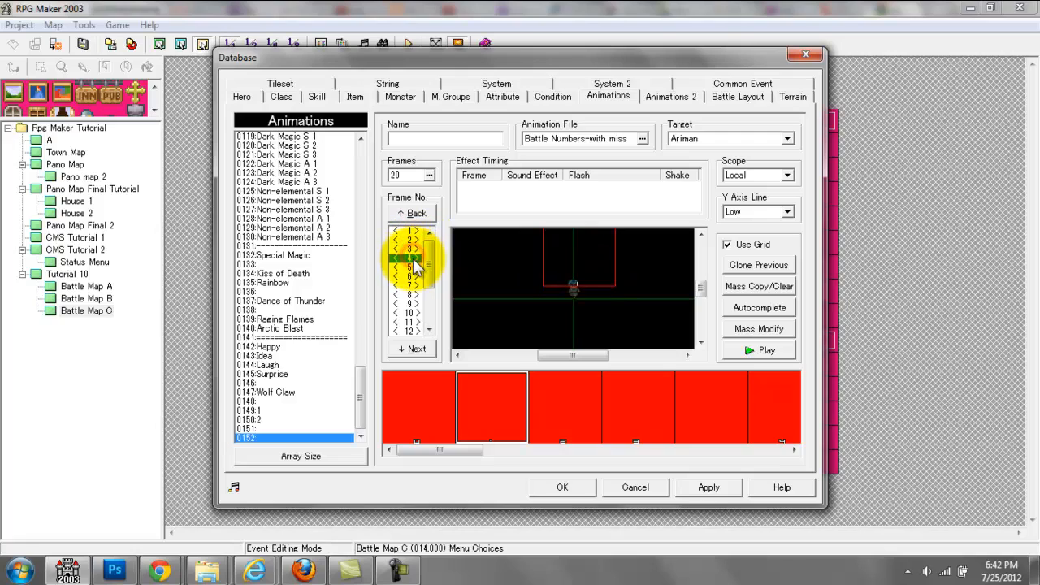
{"action": "left_click", "coordinate": [413, 242]}
{"action": "key", "text": "Up"}
{"action": "key", "text": "Down"}
{"action": "key", "text": "Down"}
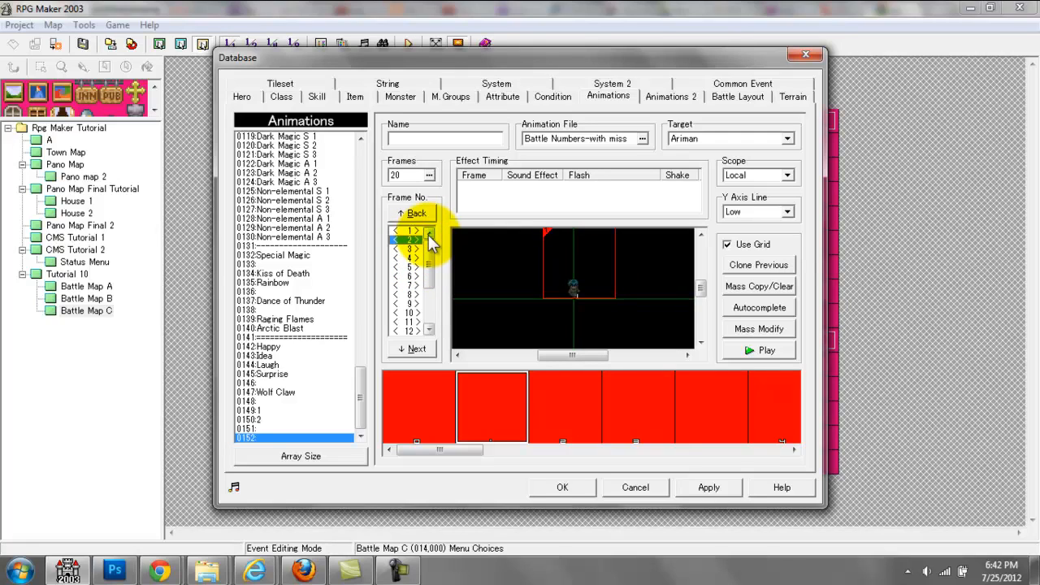
{"action": "key", "text": "Down"}
{"action": "key", "text": "Down"}
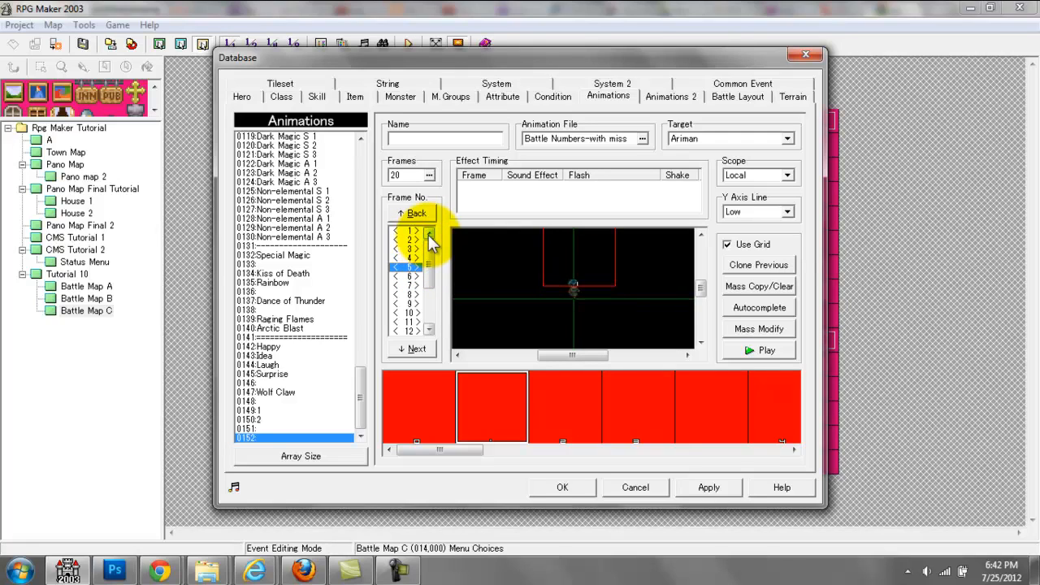
Step: Continue placing the number 1 cel progressively higher in frames 5 to 10, and play the animation to preview the movement
{"action": "left_click", "coordinate": [589, 268]}
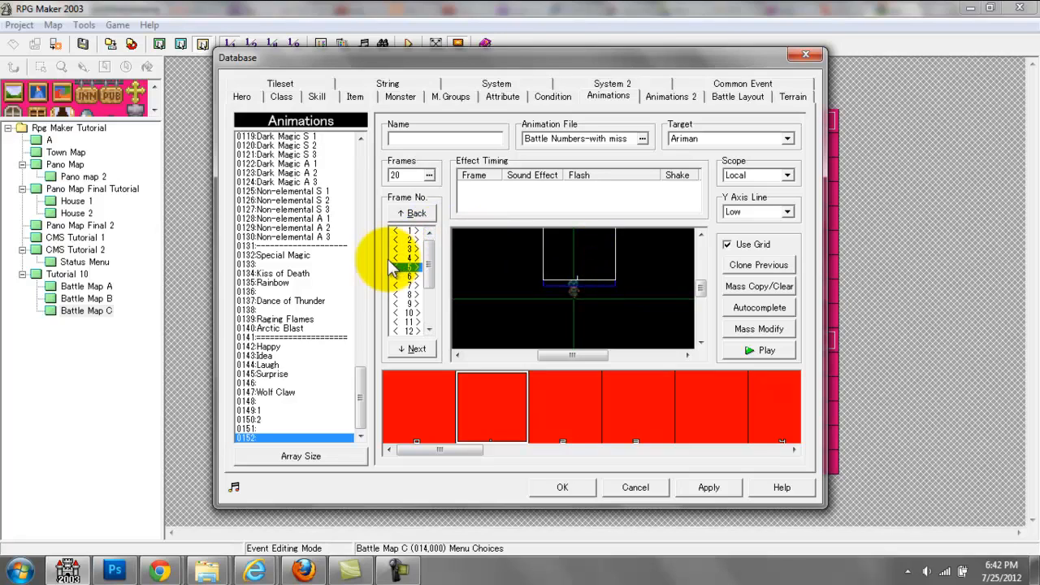
{"action": "left_click", "coordinate": [413, 285]}
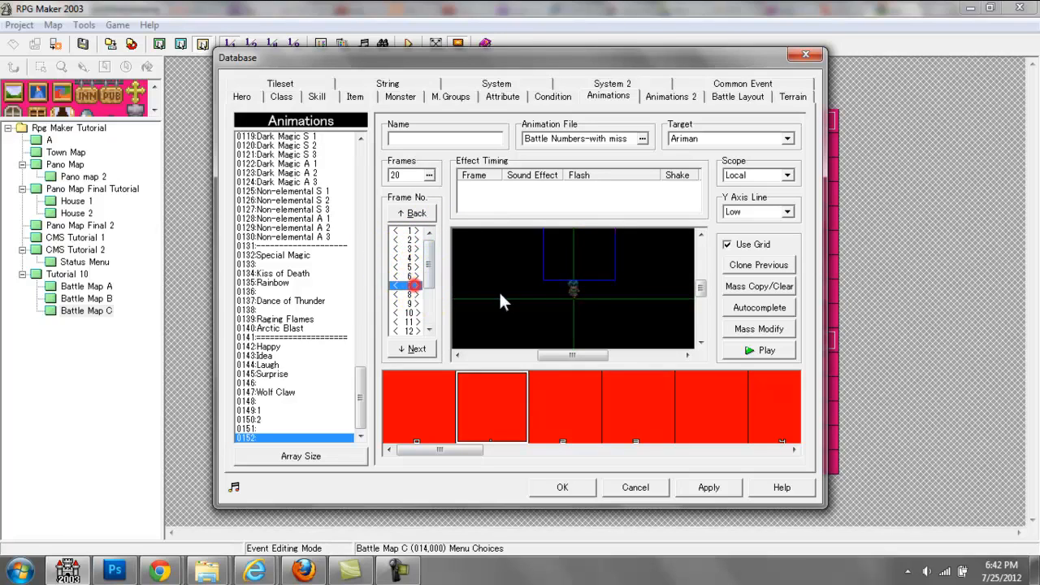
{"action": "left_click", "coordinate": [409, 294]}
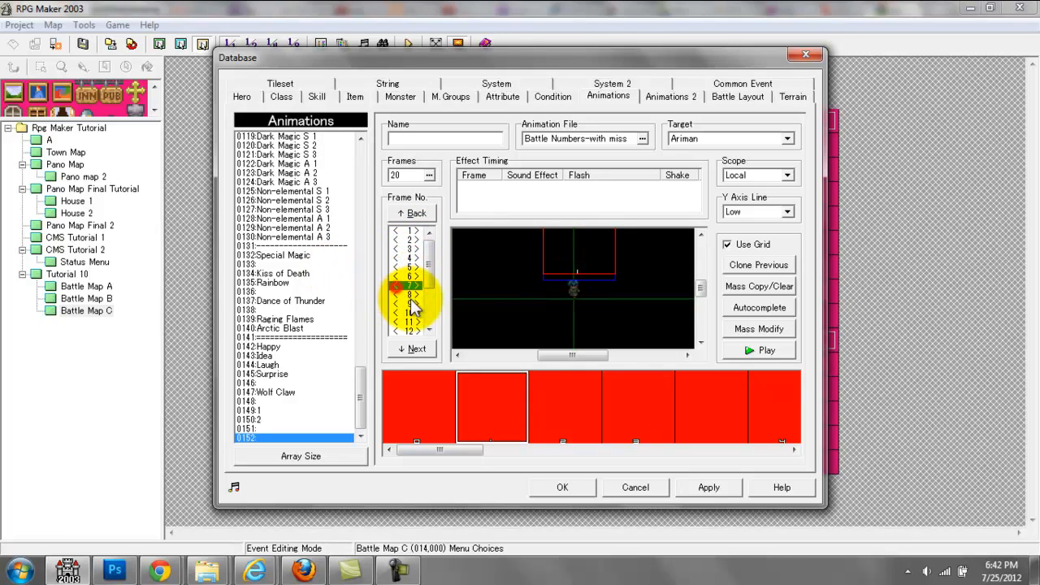
{"action": "left_click", "coordinate": [409, 303]}
{"action": "left_click", "coordinate": [589, 269]}
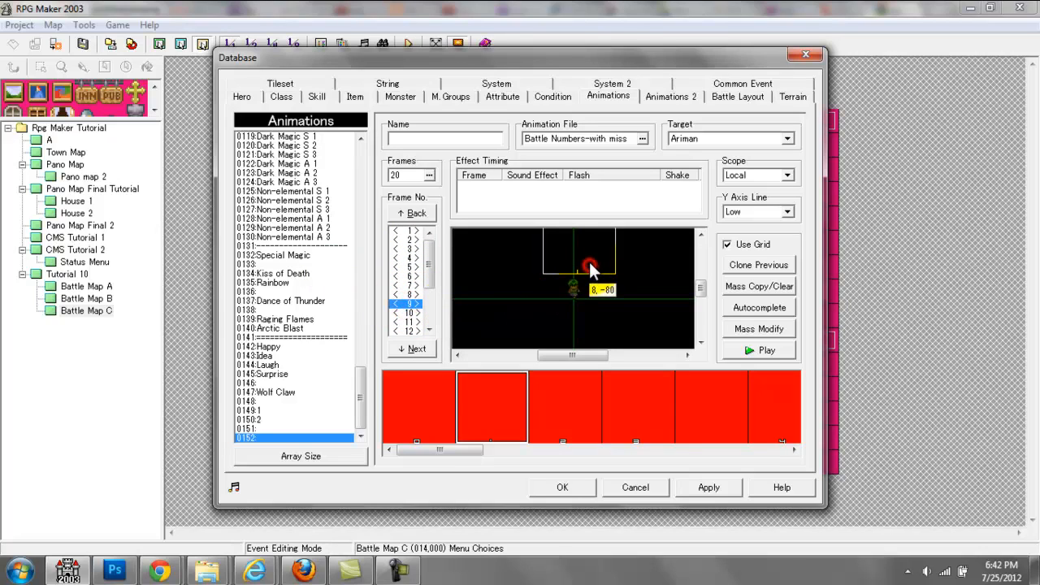
{"action": "left_click", "coordinate": [409, 312]}
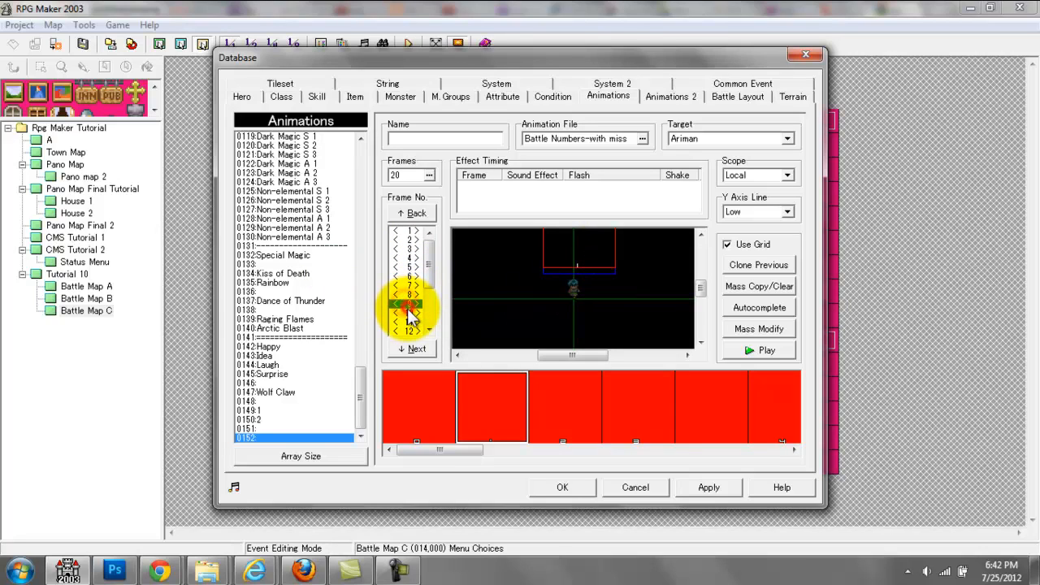
{"action": "left_click", "coordinate": [746, 349]}
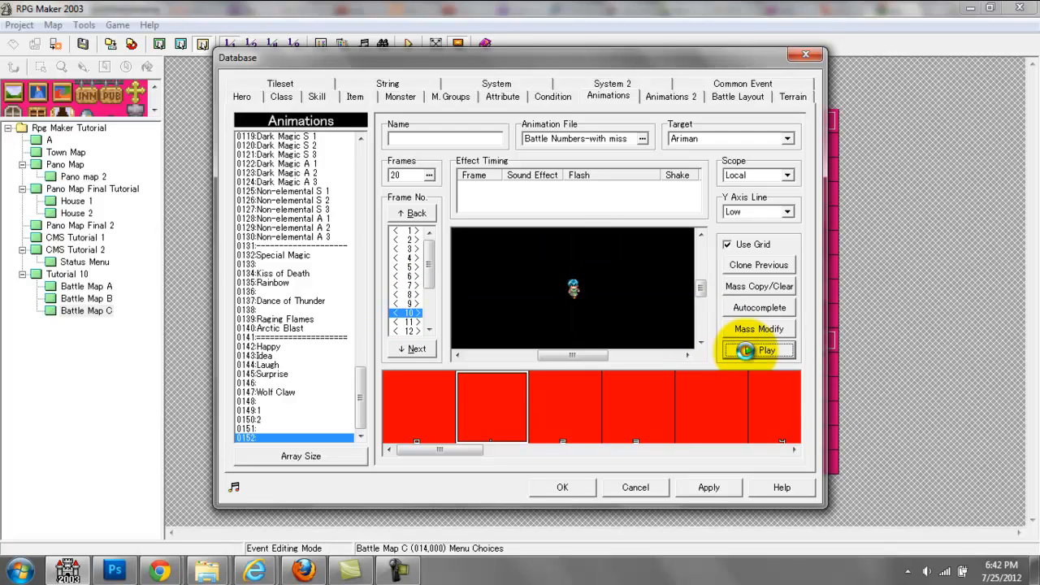
{"action": "left_click", "coordinate": [745, 350]}
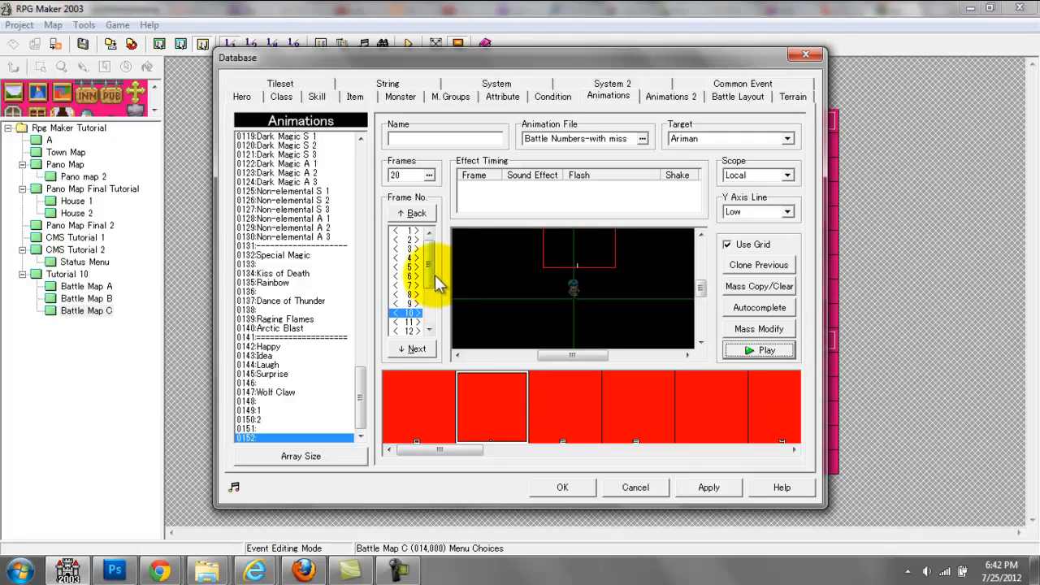
Step: Set the transparency of the number 1 cel in frame 1 to 100%
{"action": "left_click", "coordinate": [411, 232]}
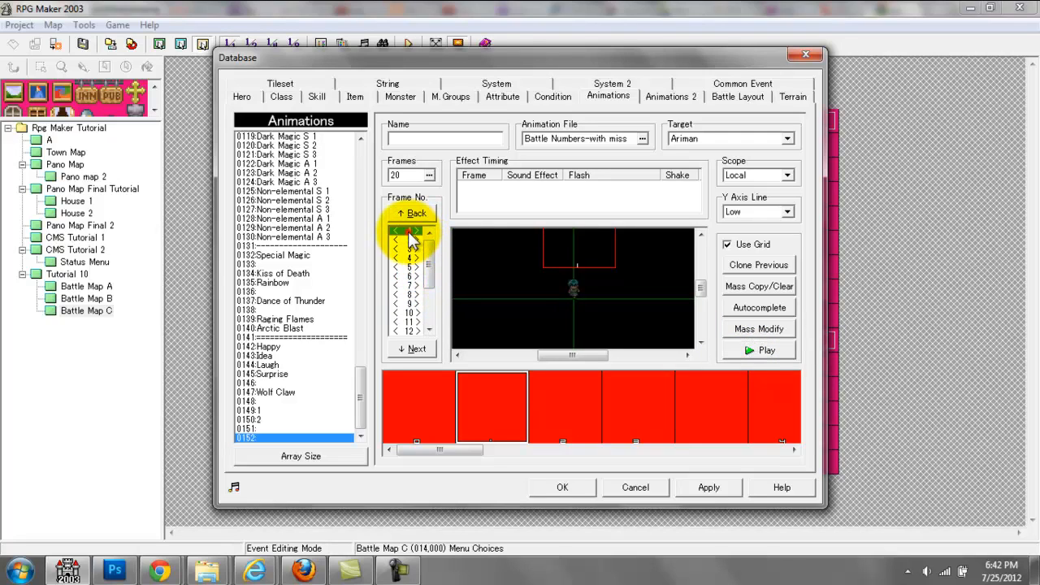
{"action": "double_click", "coordinate": [581, 276]}
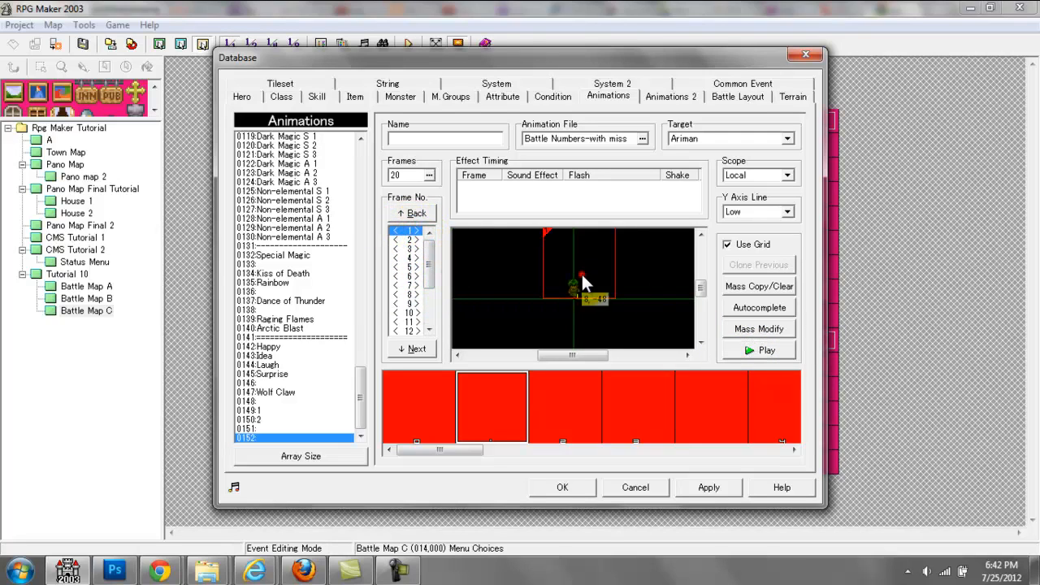
{"action": "left_click", "coordinate": [444, 197]}
{"action": "type", "text": "2"}
{"action": "left_click", "coordinate": [592, 195]}
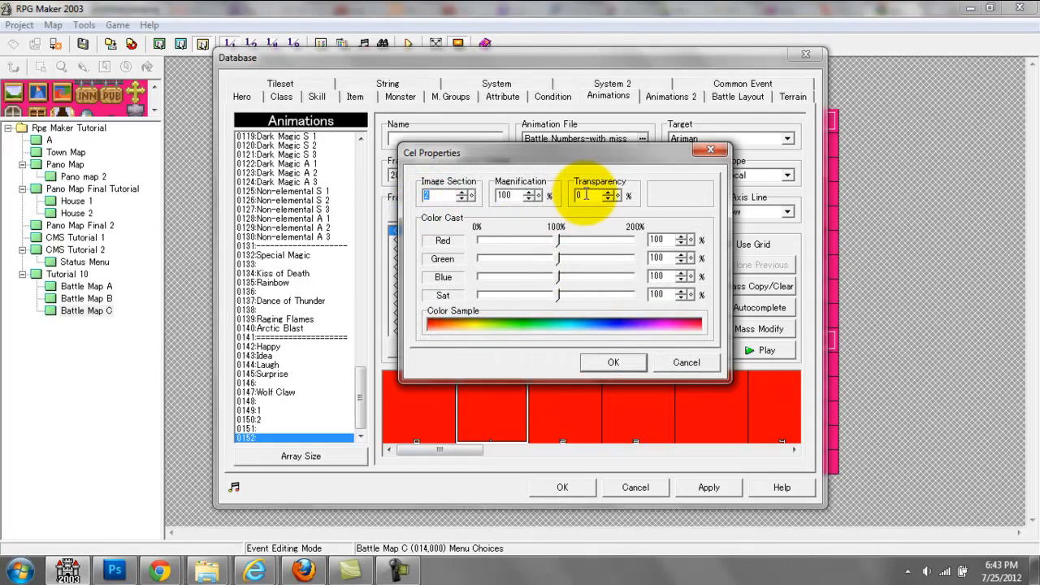
{"action": "type", "text": "100"}
{"action": "key", "text": "Return"}
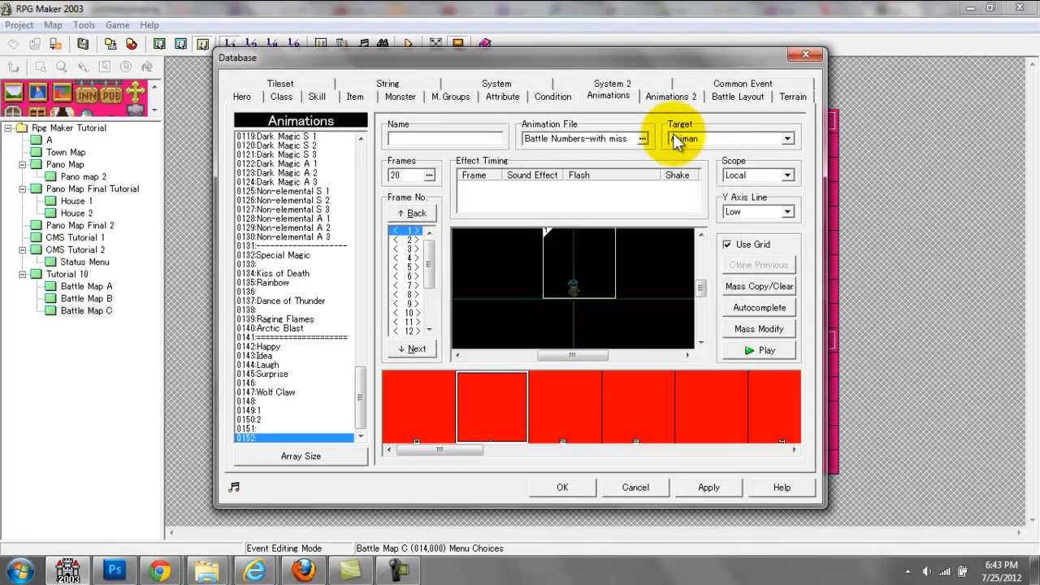
Step: Move the number 1 cel in frame 10 slightly upward and set its transparency to 0%
{"action": "left_click", "coordinate": [409, 239]}
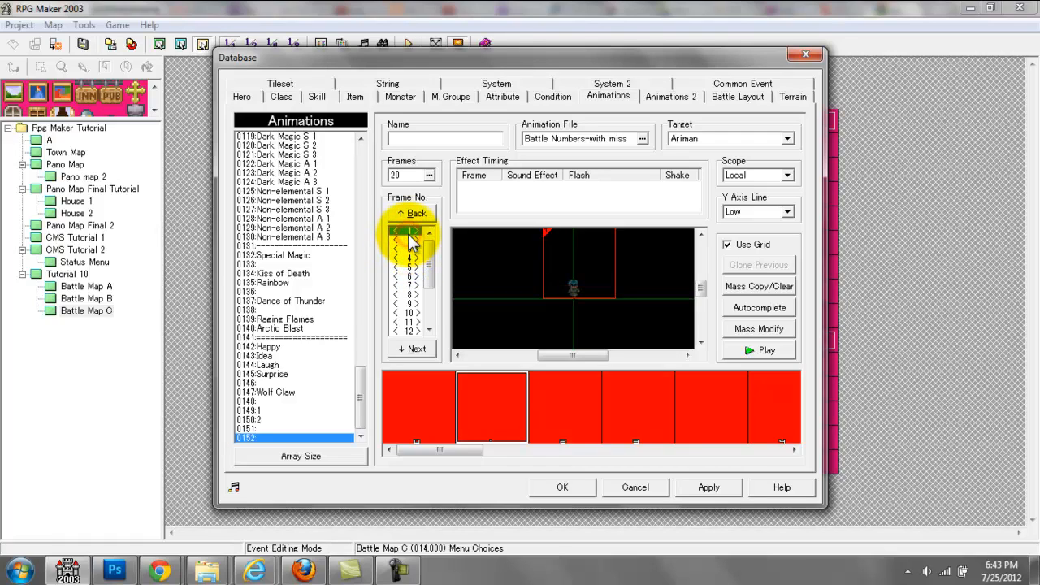
{"action": "left_click", "coordinate": [411, 239]}
{"action": "key", "text": "Down"}
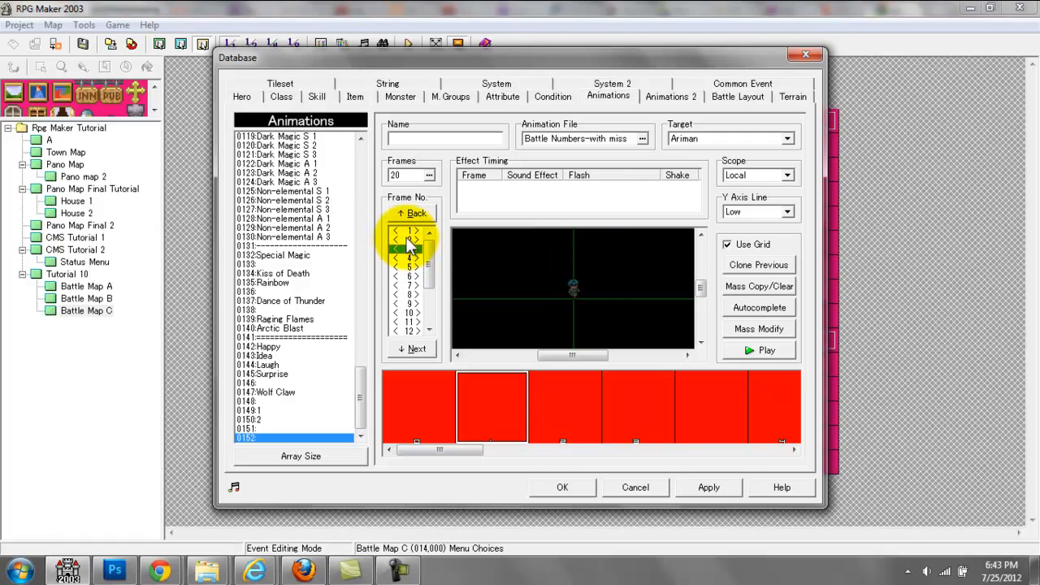
{"action": "key", "text": "Down"}
{"action": "key", "text": "Down"}
{"action": "key", "text": "Down"}
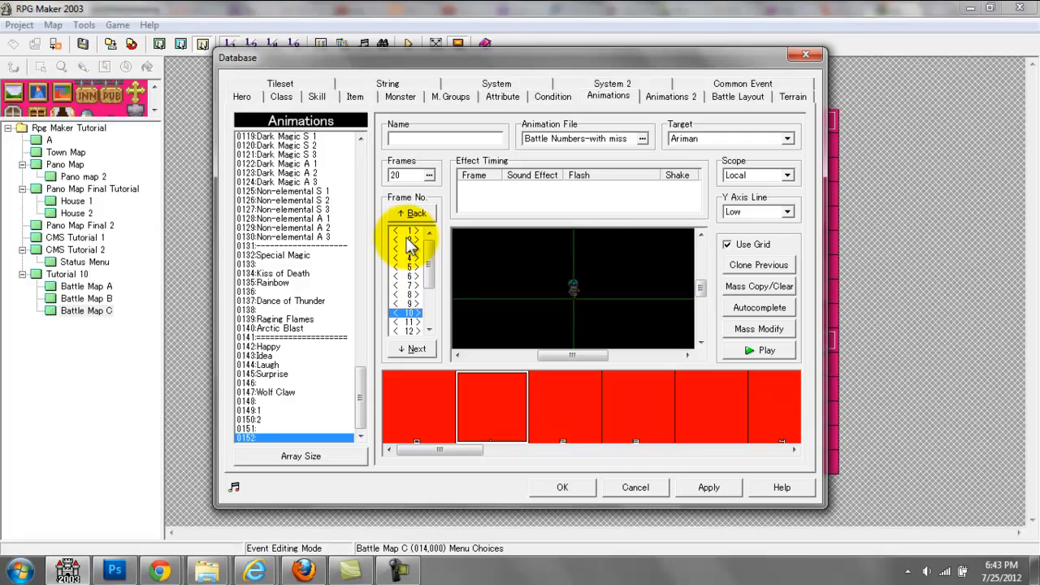
{"action": "mouse_move", "coordinate": [592, 272]}
{"action": "left_mouse_down"}
{"action": "mouse_move", "coordinate": [578, 255]}
{"action": "mouse_move", "coordinate": [586, 256]}
{"action": "left_mouse_up"}
{"action": "double_click", "coordinate": [587, 256]}
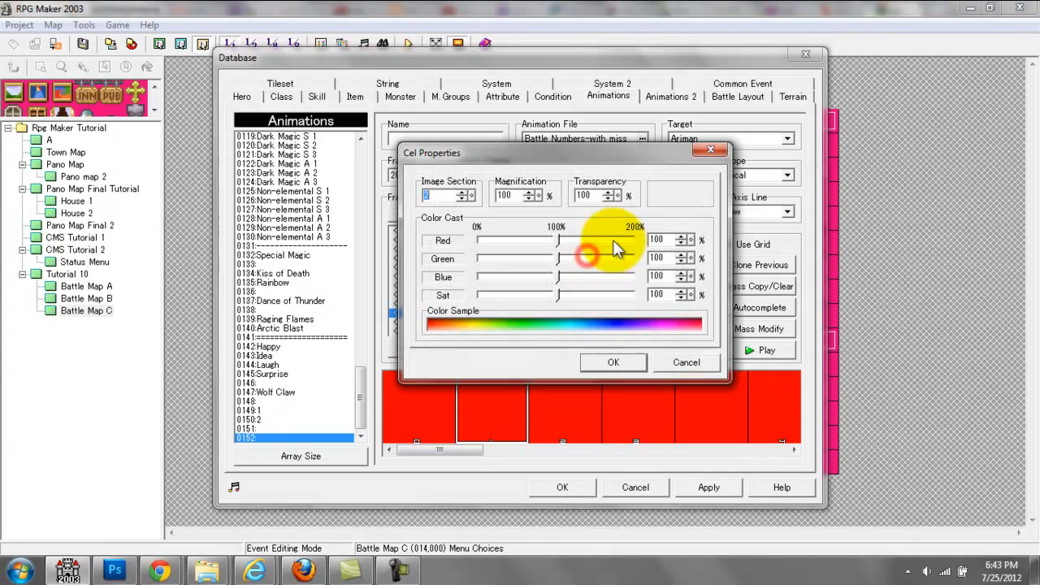
{"action": "double_click", "coordinate": [586, 195]}
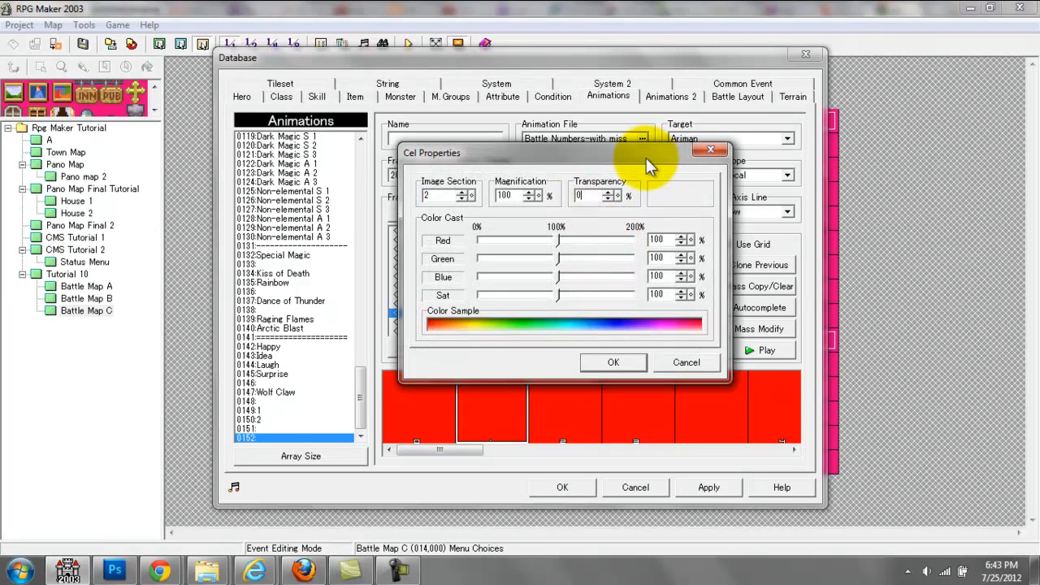
{"action": "key", "text": "Return"}
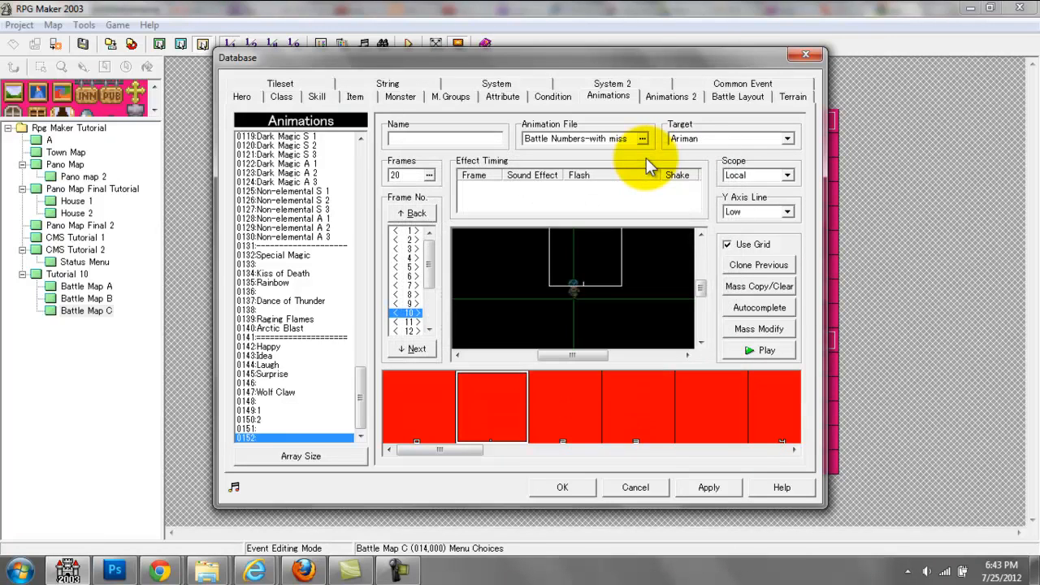
Step: Set the magnification of the number 1 cel in frame 10 to 150%
{"action": "double_click", "coordinate": [573, 276]}
{"action": "double_click", "coordinate": [498, 199]}
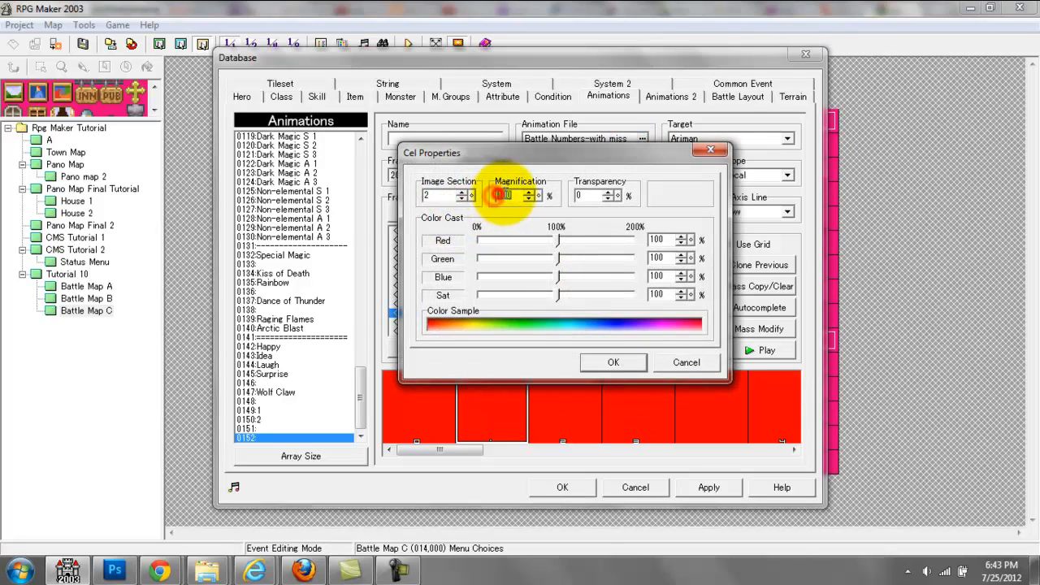
{"action": "type", "text": "150"}
{"action": "key", "text": "Return"}
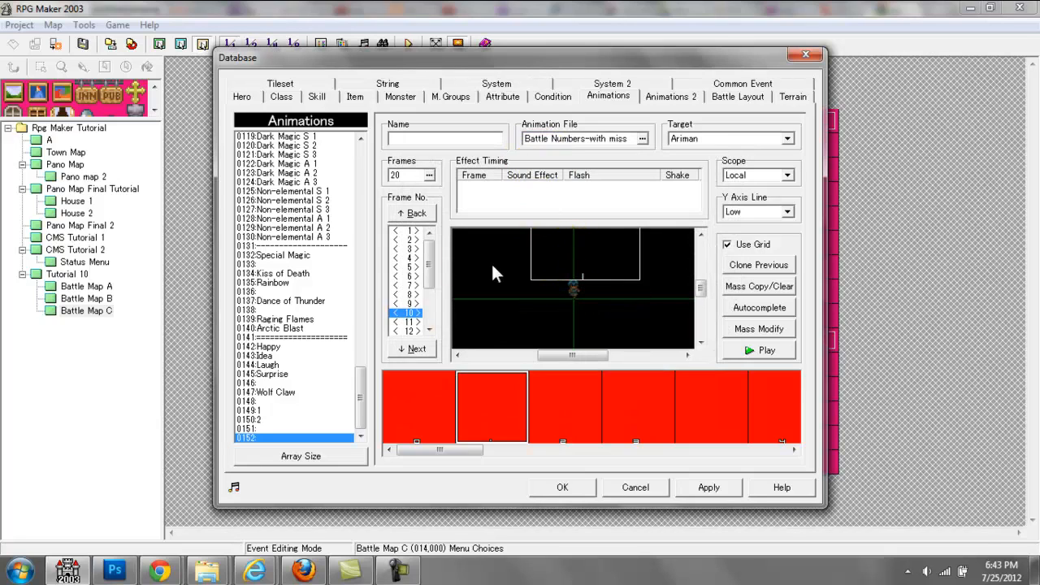
Step: Check the magnification of the number 1 cel in frame 1, and return to the cel in frame 10
{"action": "left_click", "coordinate": [406, 231]}
{"action": "double_click", "coordinate": [589, 248]}
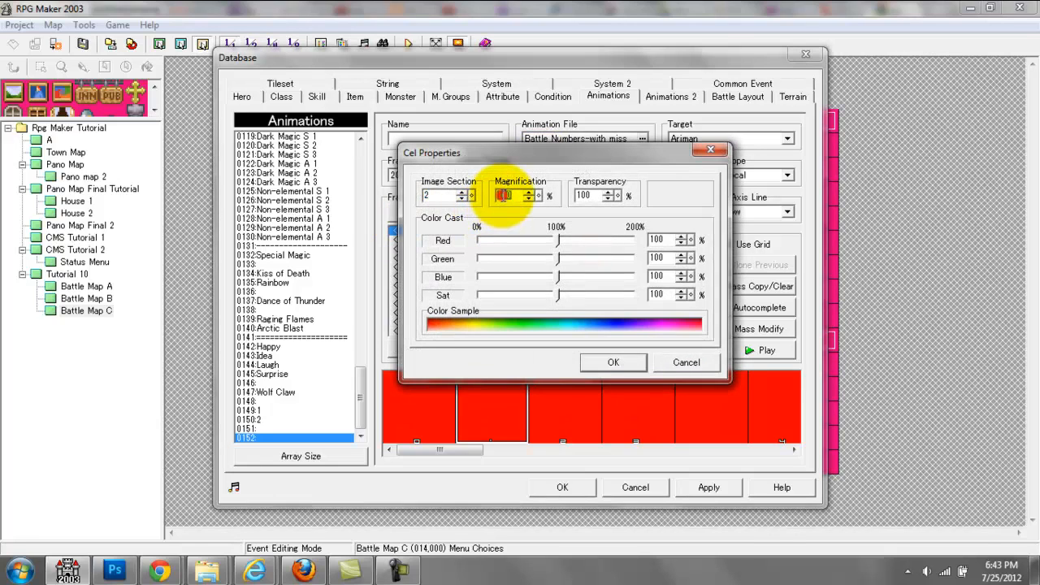
{"action": "double_click", "coordinate": [500, 196]}
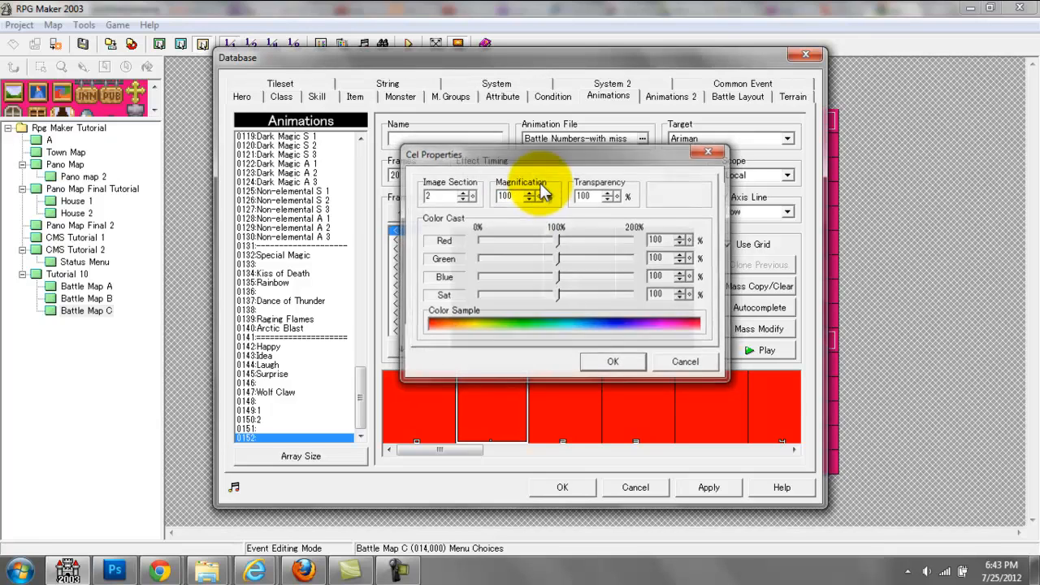
{"action": "key", "text": "Return"}
{"action": "left_click", "coordinate": [410, 323]}
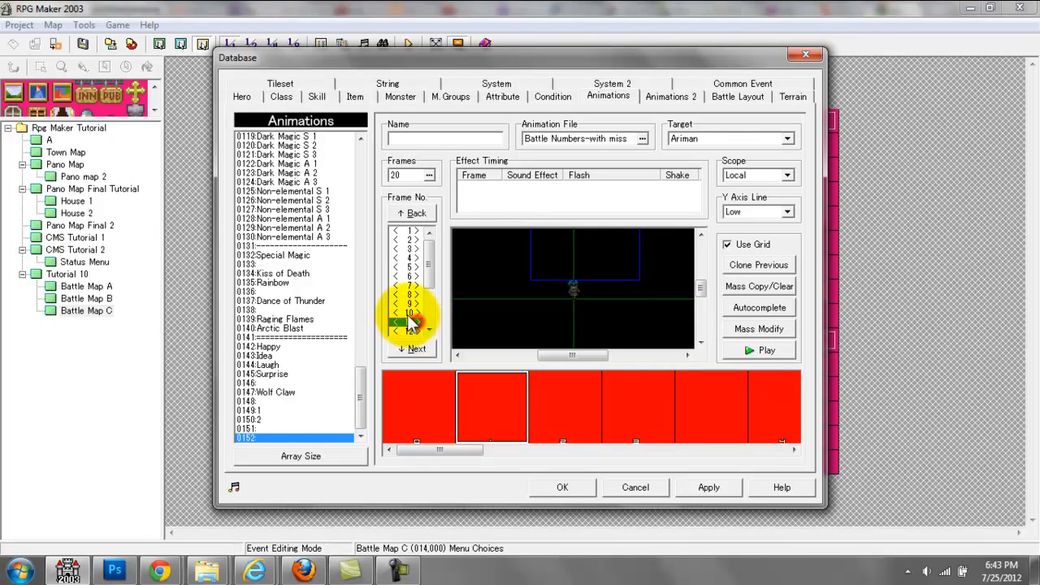
{"action": "left_click", "coordinate": [584, 263]}
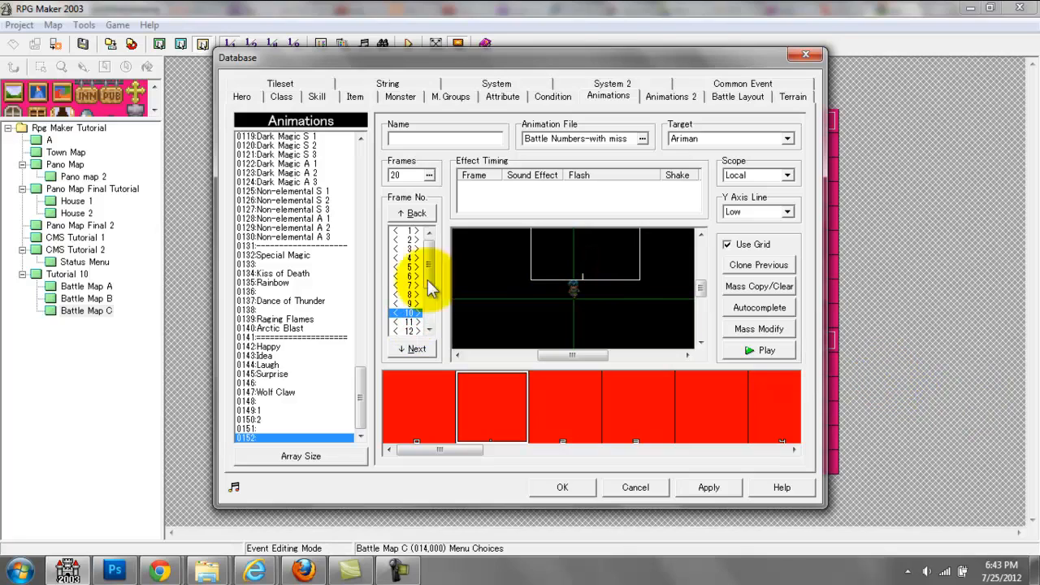
Step: Play the animation from frame 1 as a preview, and return to frame 10
{"action": "left_click", "coordinate": [406, 231]}
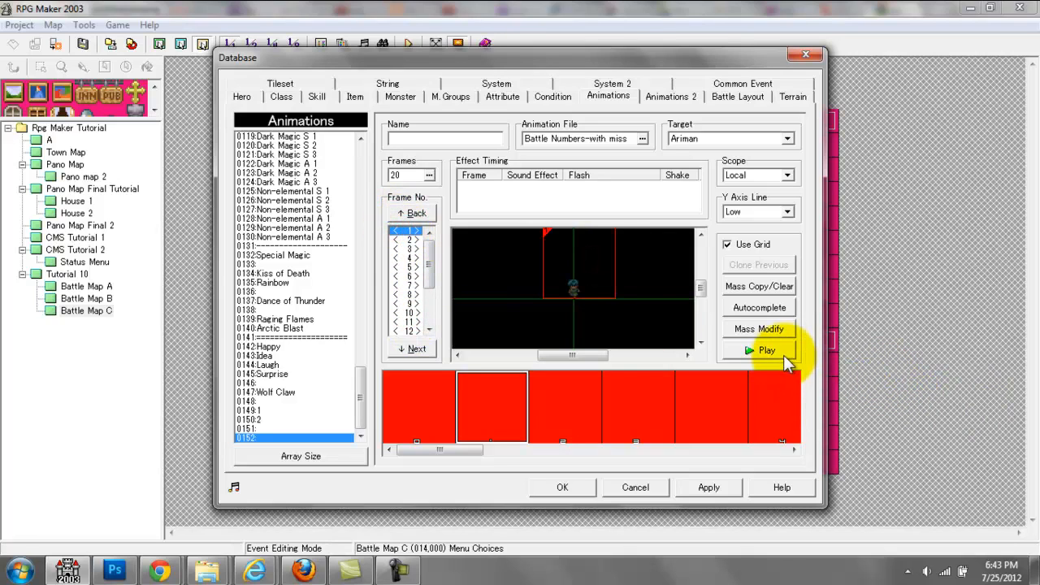
{"action": "left_click", "coordinate": [780, 351]}
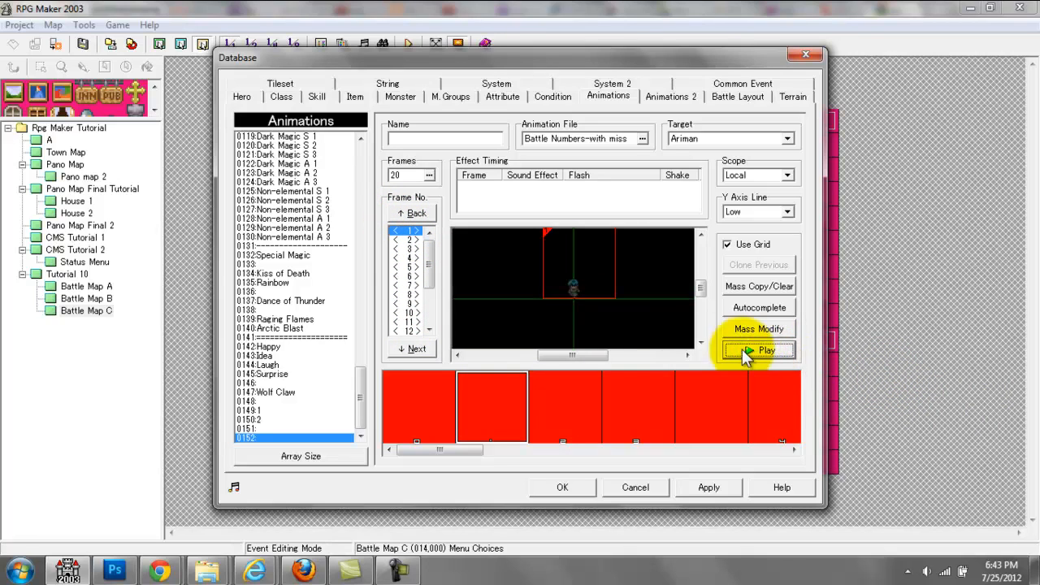
{"action": "left_click", "coordinate": [409, 313]}
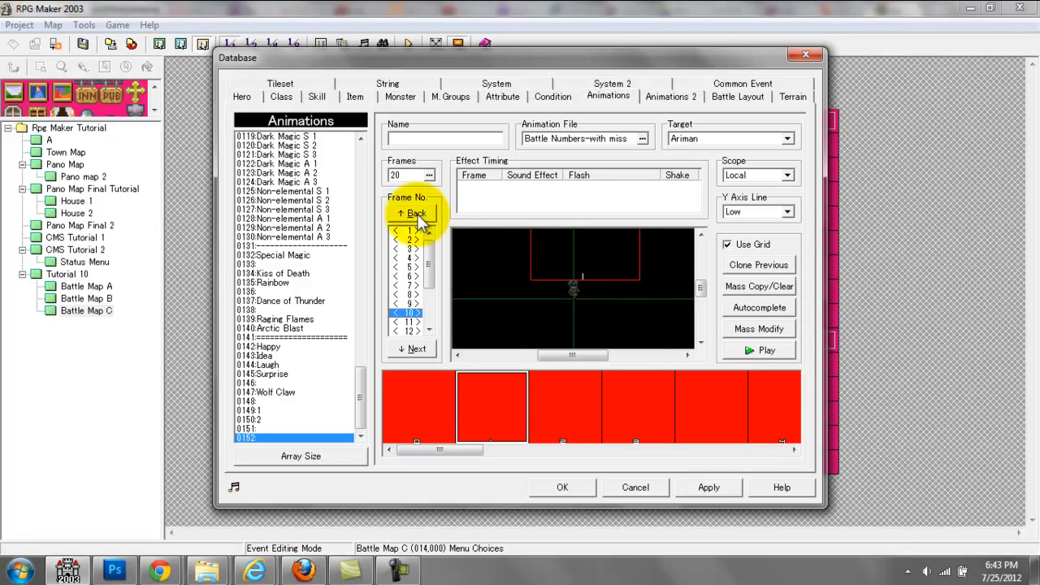
Step: Autocomplete frames 1 to 10 for cels 1 to 8, carrying through image section, magnification and transparency
{"action": "left_click", "coordinate": [760, 307]}
{"action": "left_click_drag", "start_coordinate": [715, 217], "coordinate": [578, 209]}
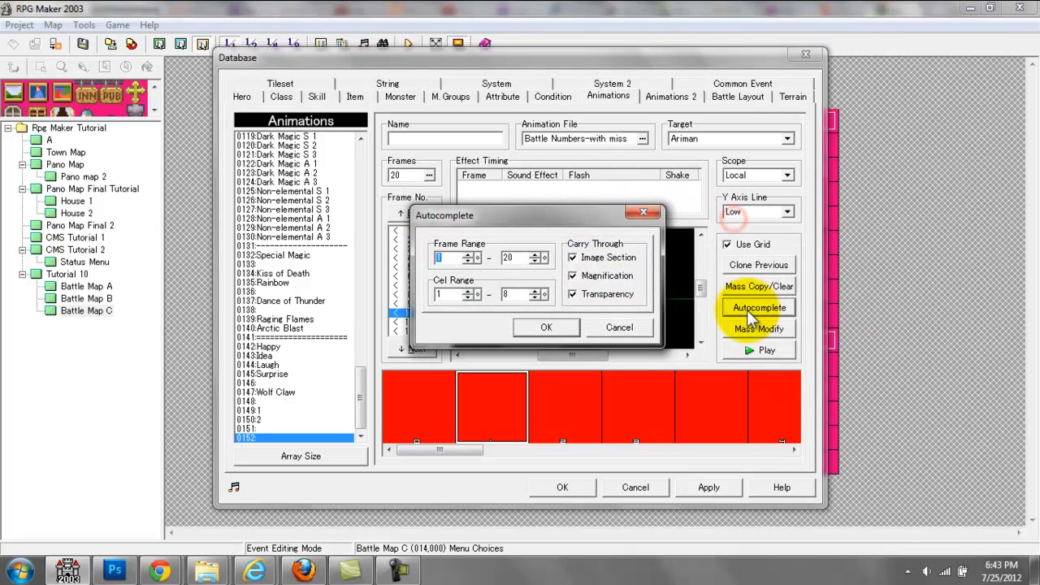
{"action": "double_click", "coordinate": [515, 256]}
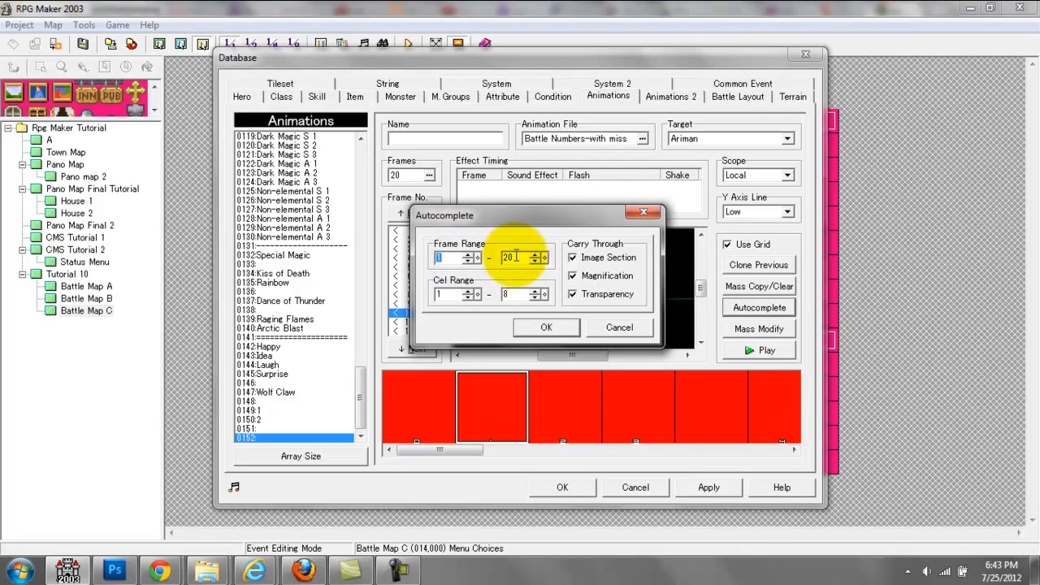
{"action": "double_click", "coordinate": [518, 257]}
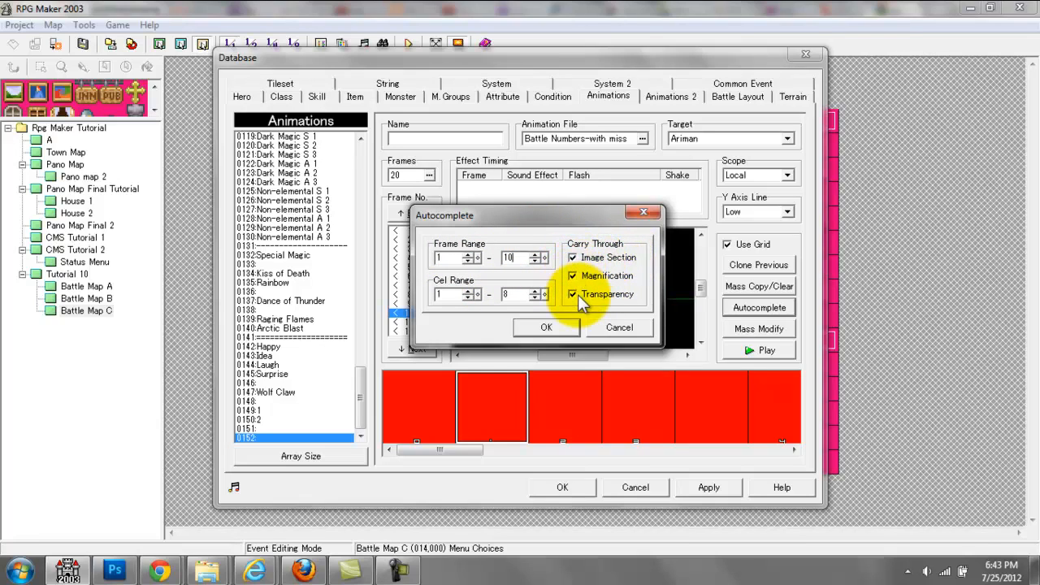
{"action": "left_click", "coordinate": [560, 327]}
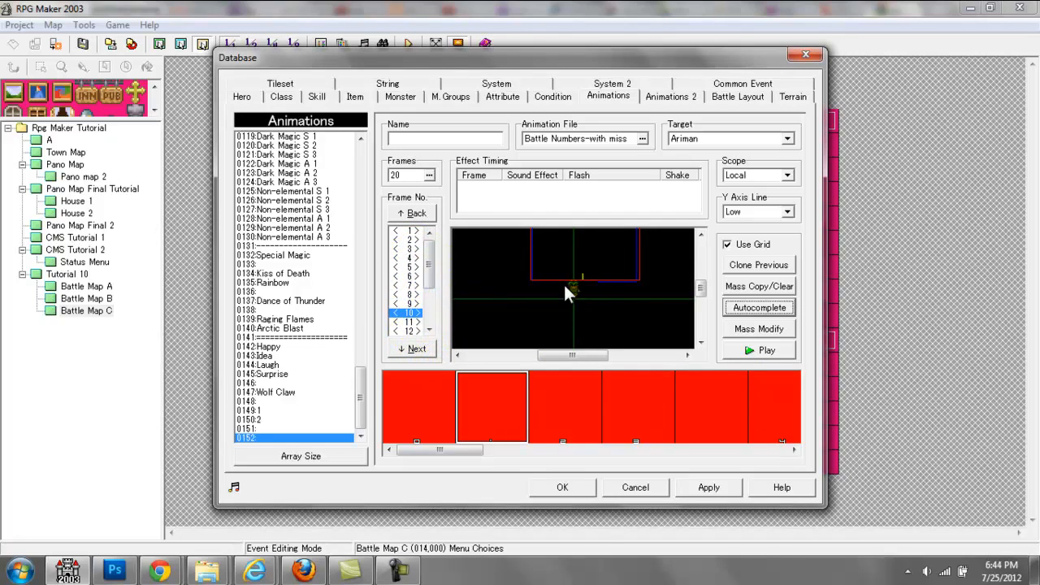
Step: Compare the autocompleted cel in frames 1, 2, 9 and 10, and play the animation
{"action": "left_click", "coordinate": [412, 230]}
{"action": "left_click", "coordinate": [412, 311]}
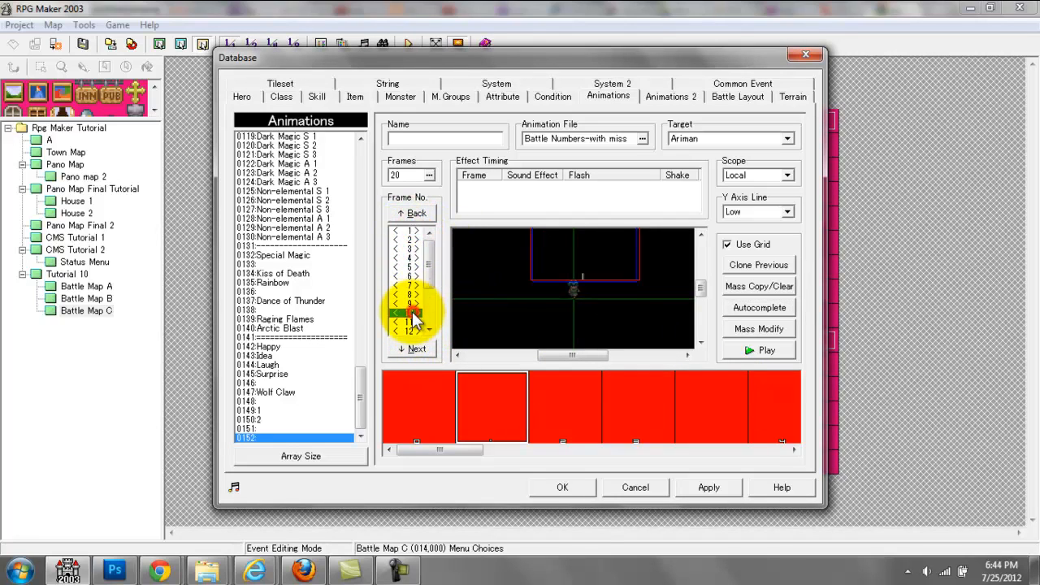
{"action": "left_click", "coordinate": [408, 240]}
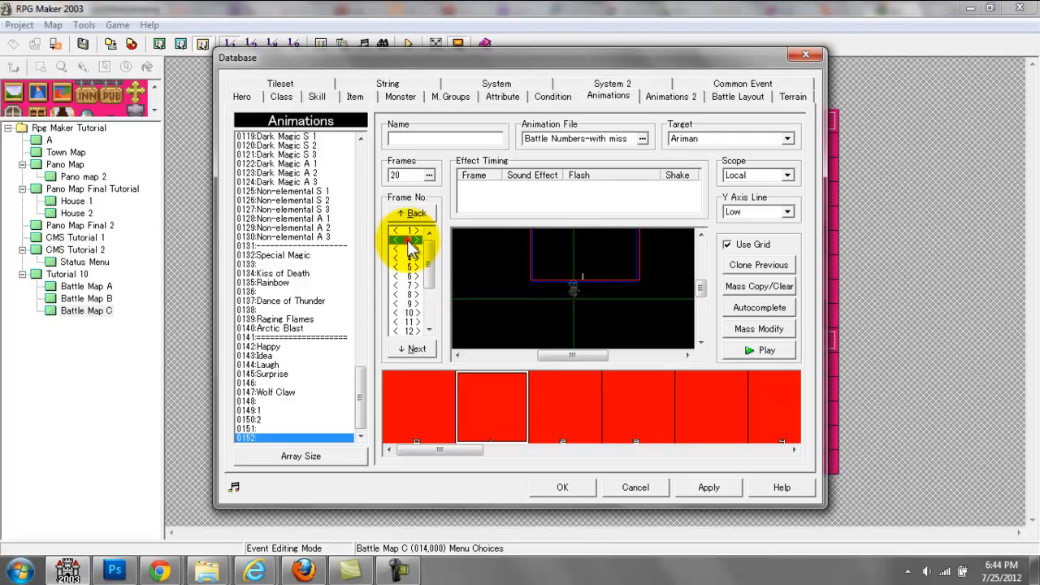
{"action": "left_click", "coordinate": [411, 303]}
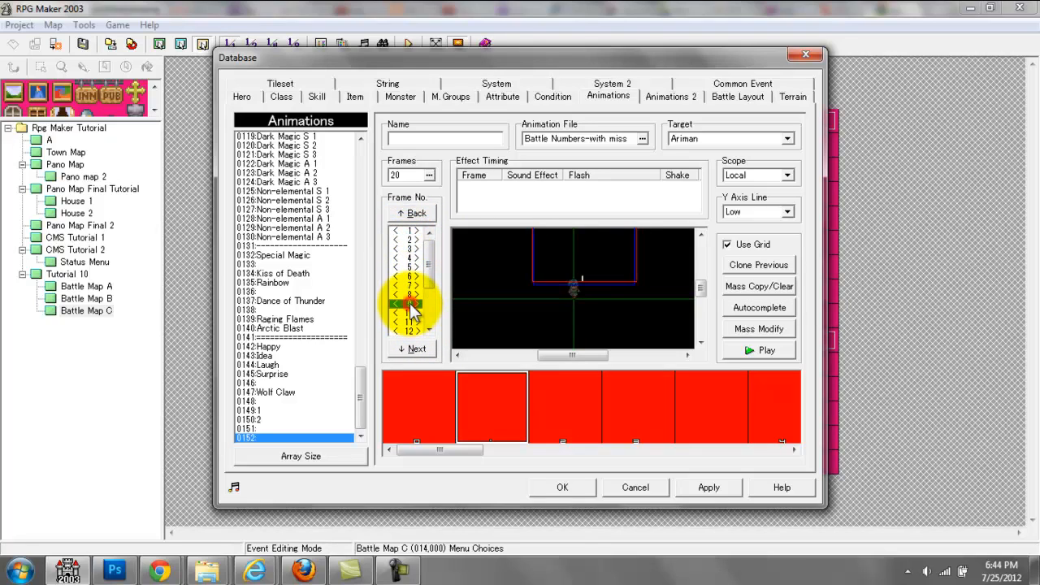
{"action": "left_click", "coordinate": [411, 231]}
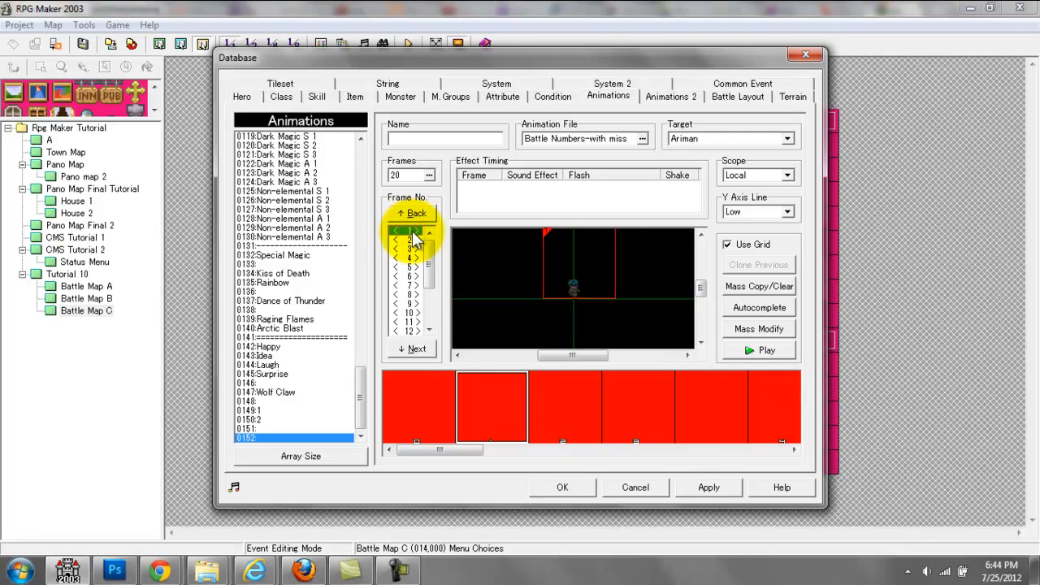
{"action": "left_click", "coordinate": [412, 313]}
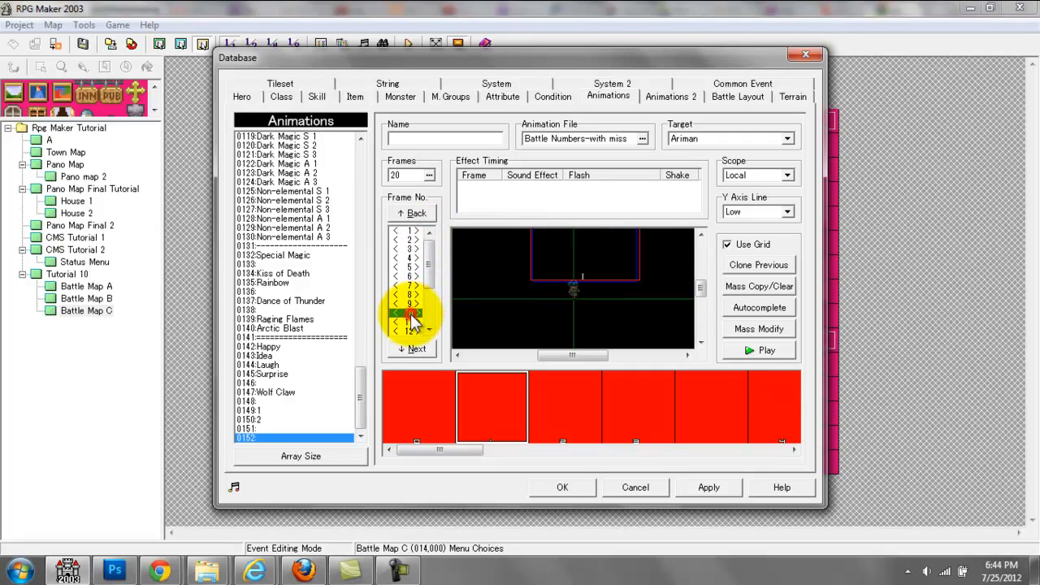
{"action": "left_click", "coordinate": [739, 349]}
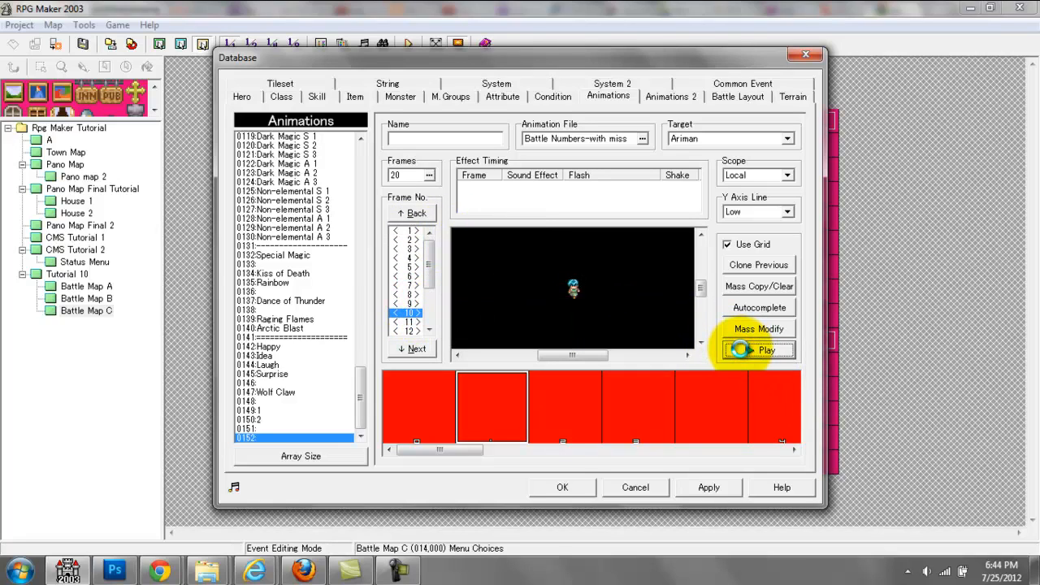
Step: Place the number 1 cel in frame 20 at about 0, -104, above its frame 10 position
{"action": "left_click", "coordinate": [410, 314]}
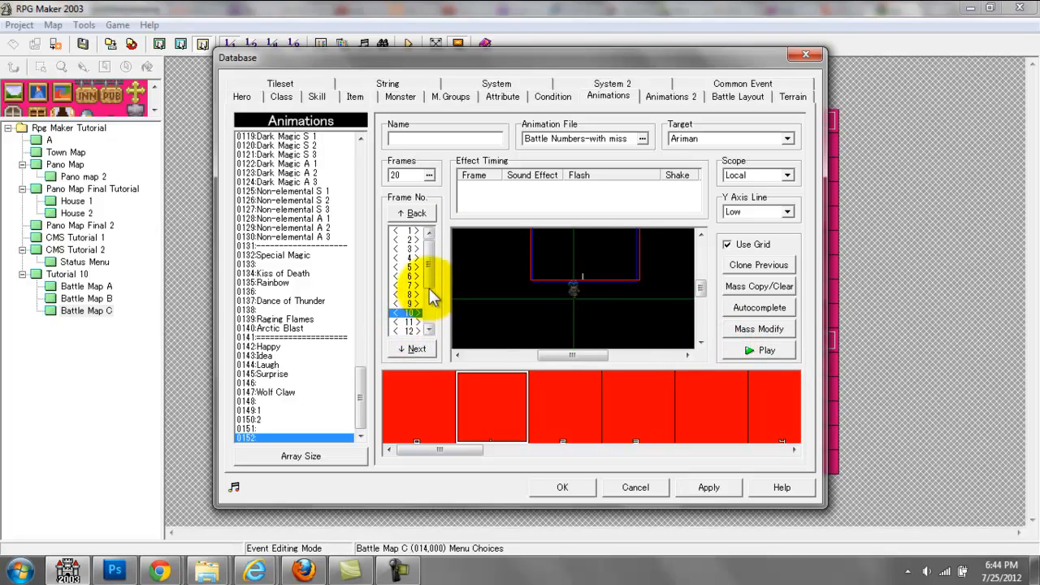
{"action": "left_click_drag", "start_coordinate": [430, 276], "coordinate": [430, 327]}
{"action": "left_click", "coordinate": [415, 324]}
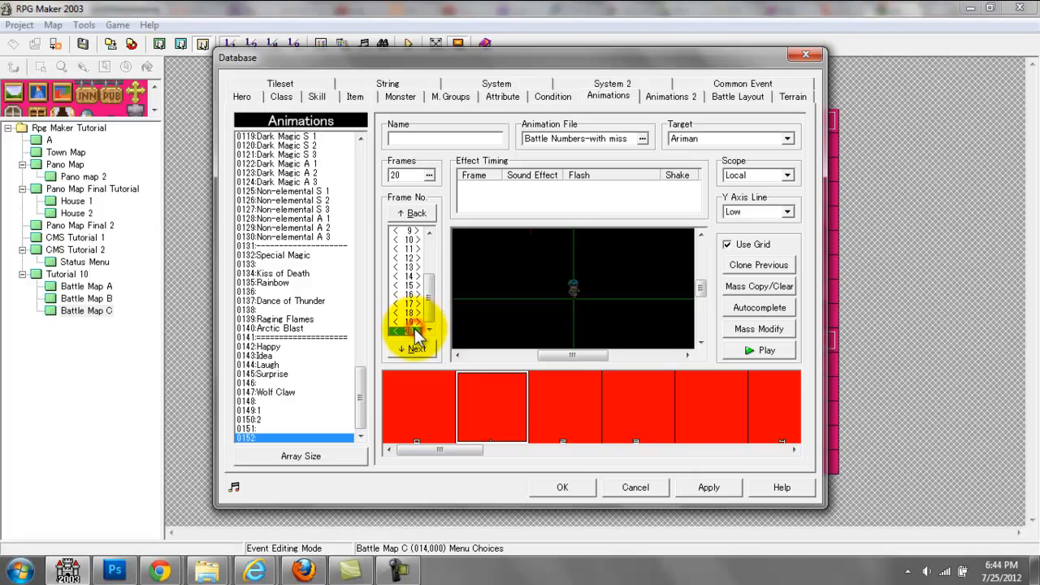
{"action": "left_click", "coordinate": [410, 331]}
{"action": "left_click", "coordinate": [619, 258]}
{"action": "left_click_drag", "start_coordinate": [619, 258], "coordinate": [605, 252]}
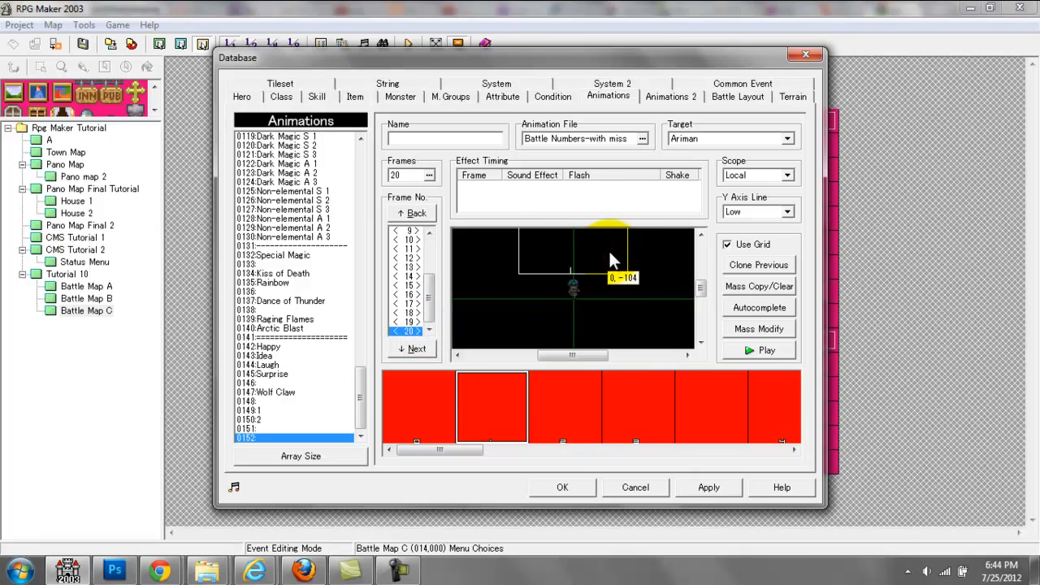
{"action": "left_click", "coordinate": [602, 253]}
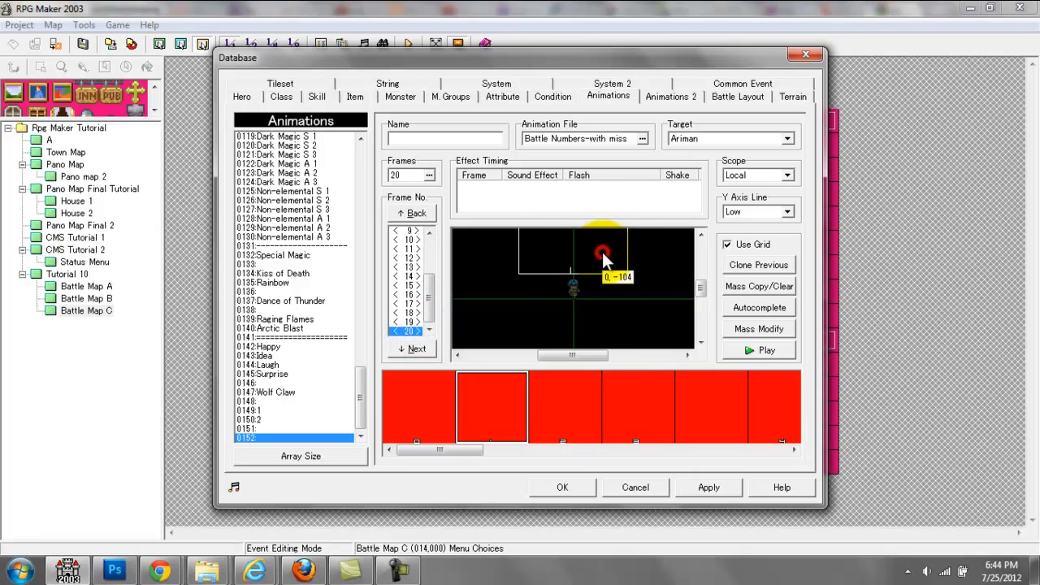
Step: Autocomplete frames 10 to 20 with image section, magnification and transparency carried through, and preview the animation
{"action": "left_click", "coordinate": [739, 308]}
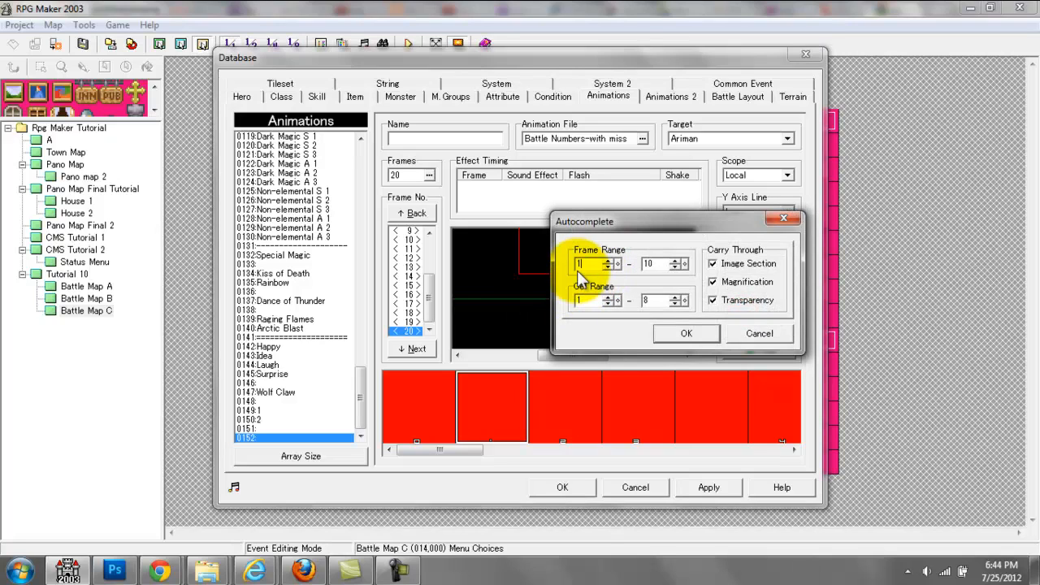
{"action": "double_click", "coordinate": [657, 262]}
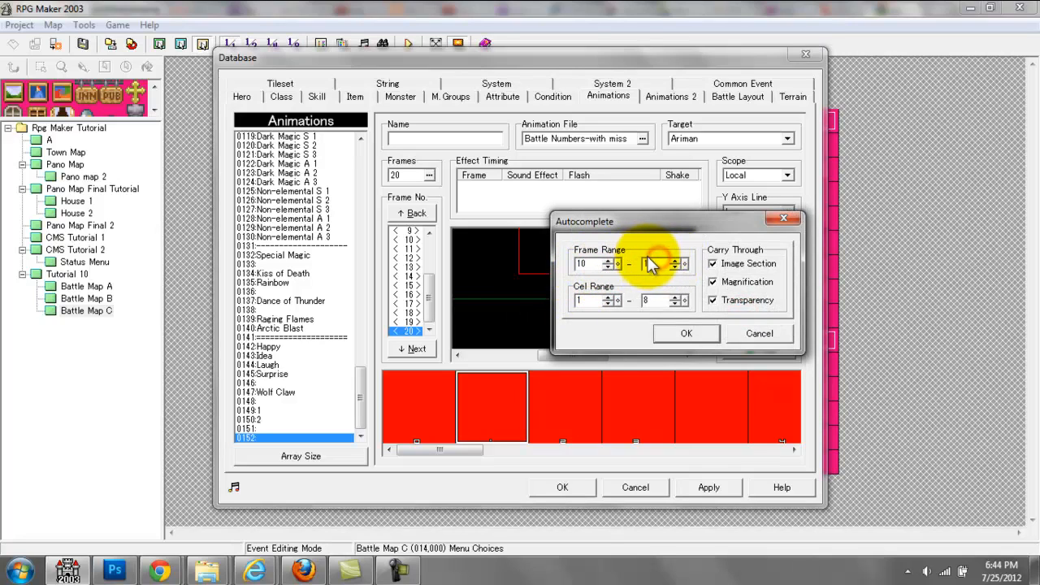
{"action": "key", "text": "Return"}
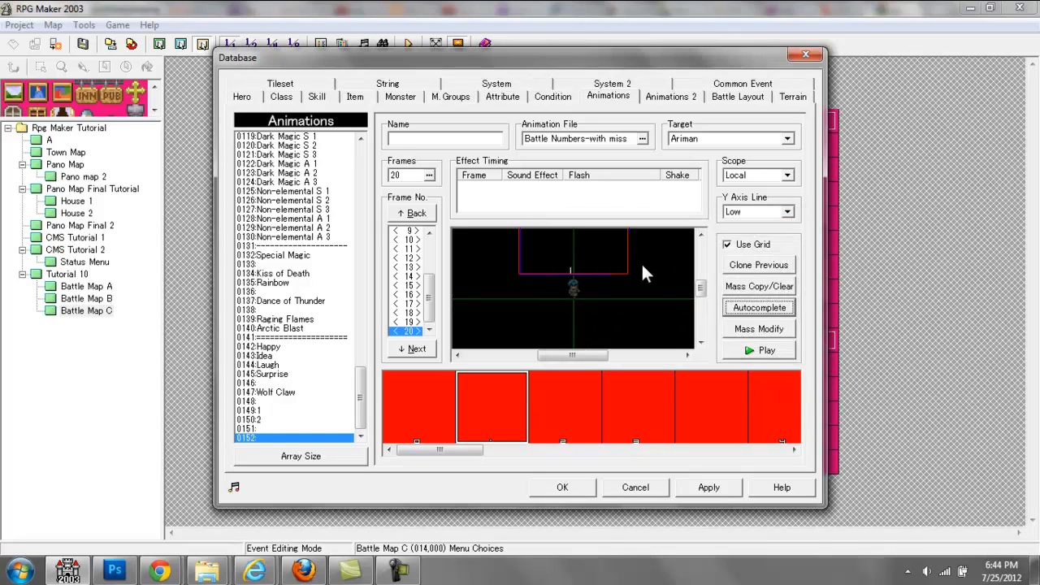
{"action": "left_click", "coordinate": [767, 352]}
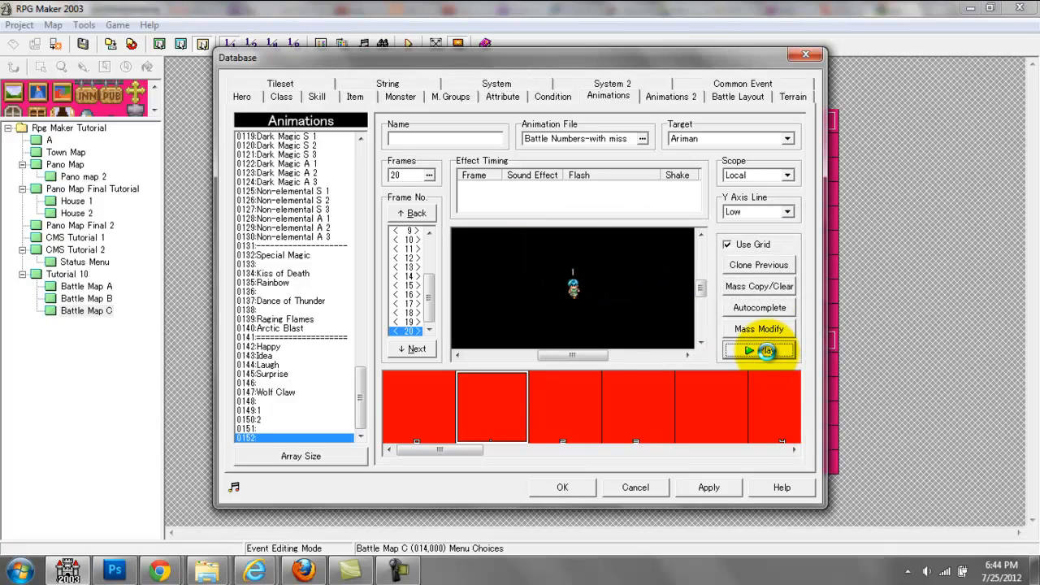
{"action": "left_click", "coordinate": [768, 351]}
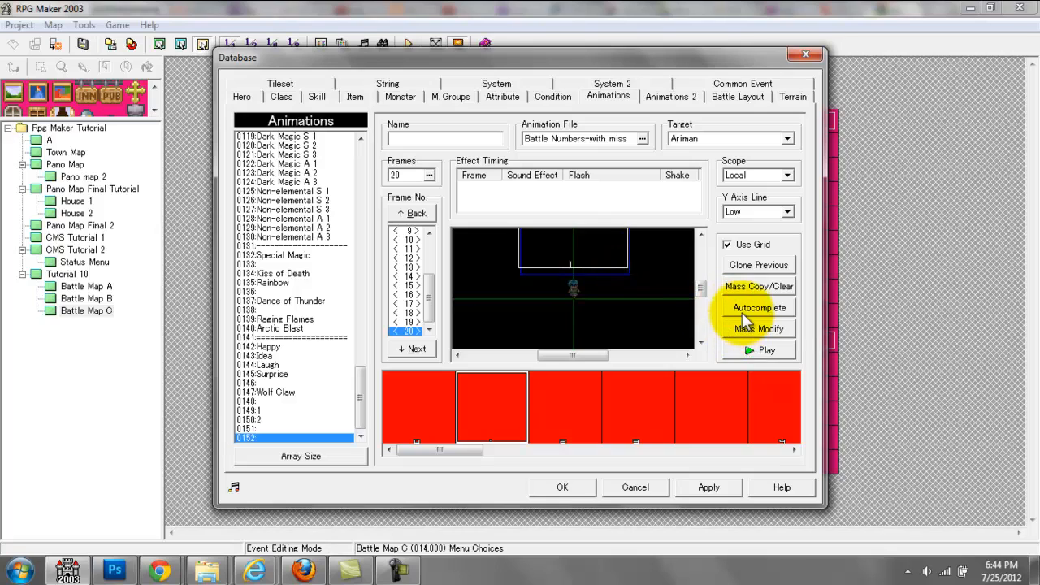
Step: Raise the number 1 cel in frame 20 slightly and rerun the autocomplete for frames 10 to 20
{"action": "left_click", "coordinate": [749, 309]}
{"action": "left_click", "coordinate": [690, 332]}
Step: Play the finished animation several times to check how the number rises and fades above the target
{"action": "left_click", "coordinate": [761, 346]}
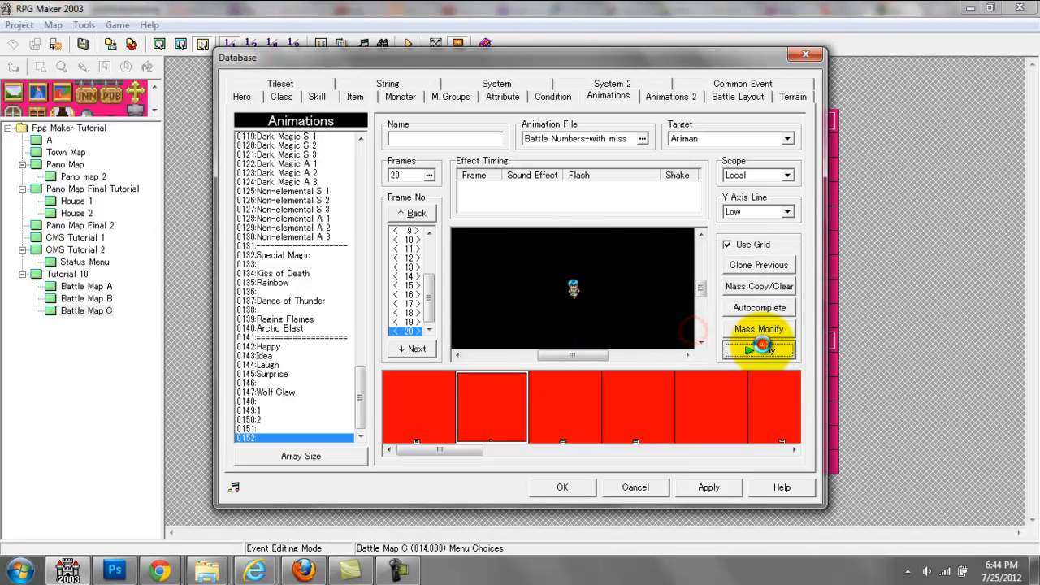
{"action": "left_click", "coordinate": [761, 347]}
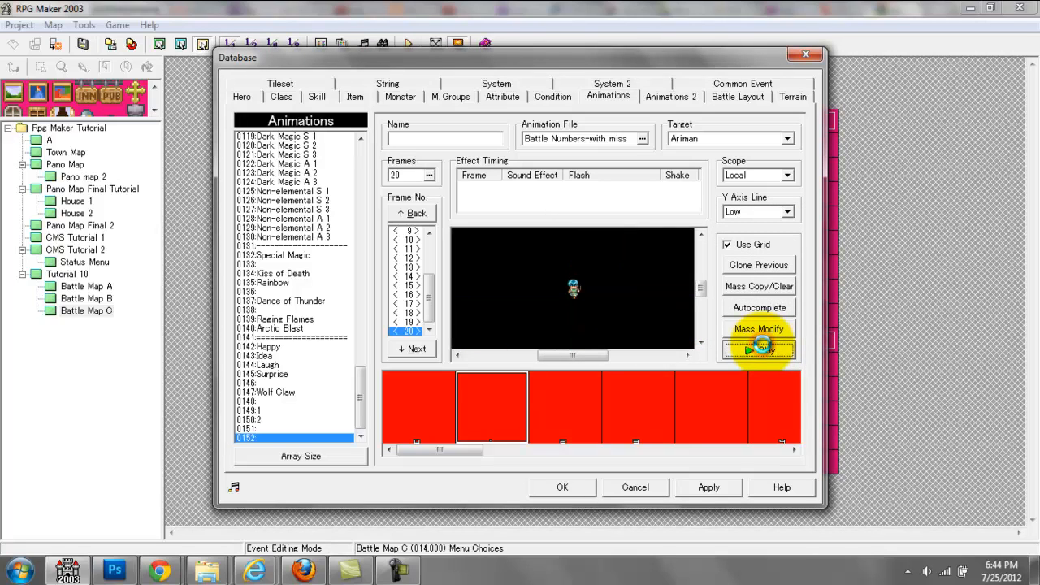
{"action": "left_click", "coordinate": [761, 347]}
{"action": "left_click", "coordinate": [760, 348]}
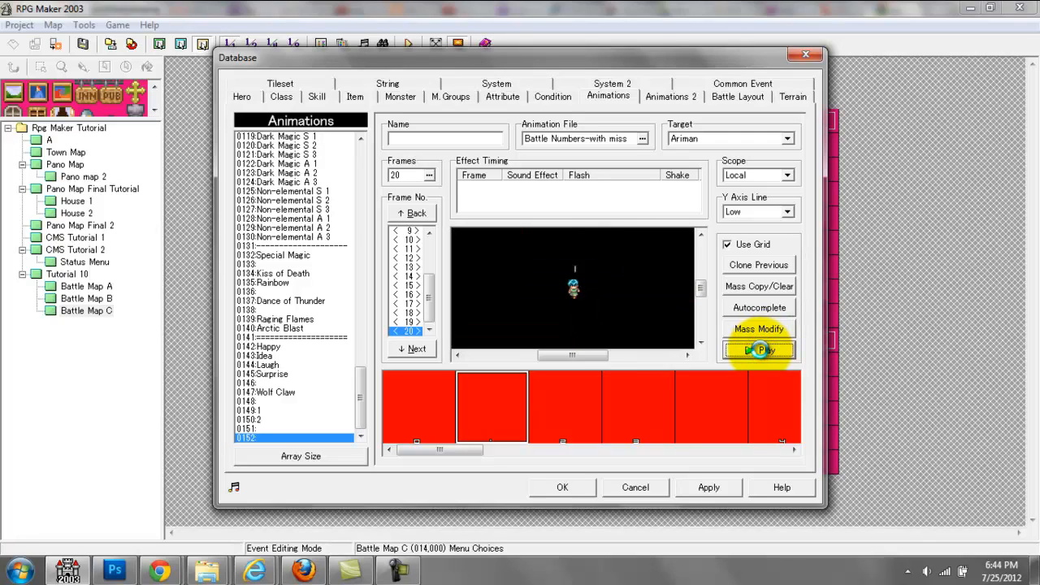
{"action": "left_click", "coordinate": [759, 349]}
{"action": "left_click", "coordinate": [759, 348]}
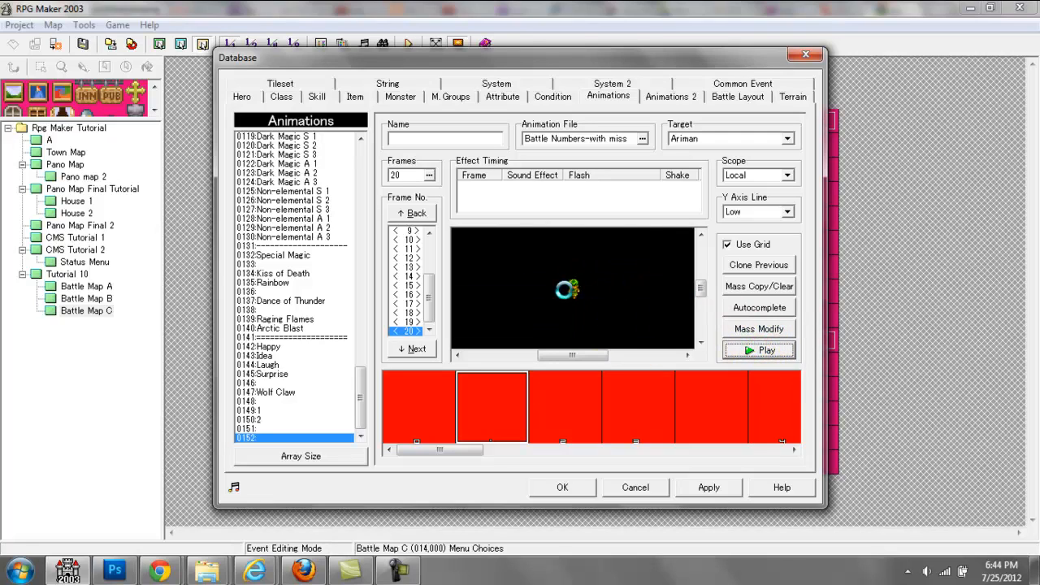
{"action": "left_click", "coordinate": [760, 349]}
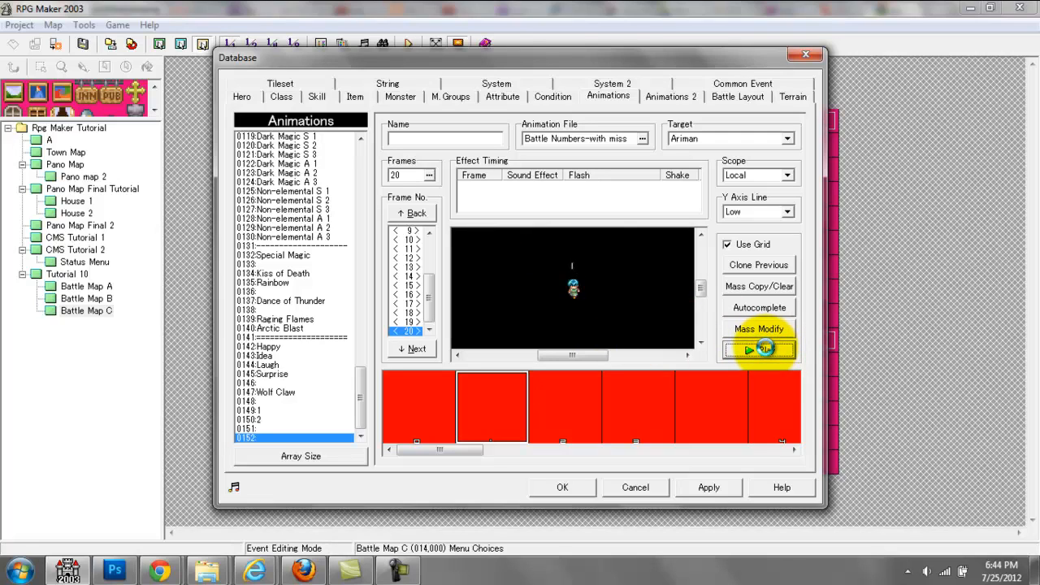
{"action": "left_click", "coordinate": [764, 350]}
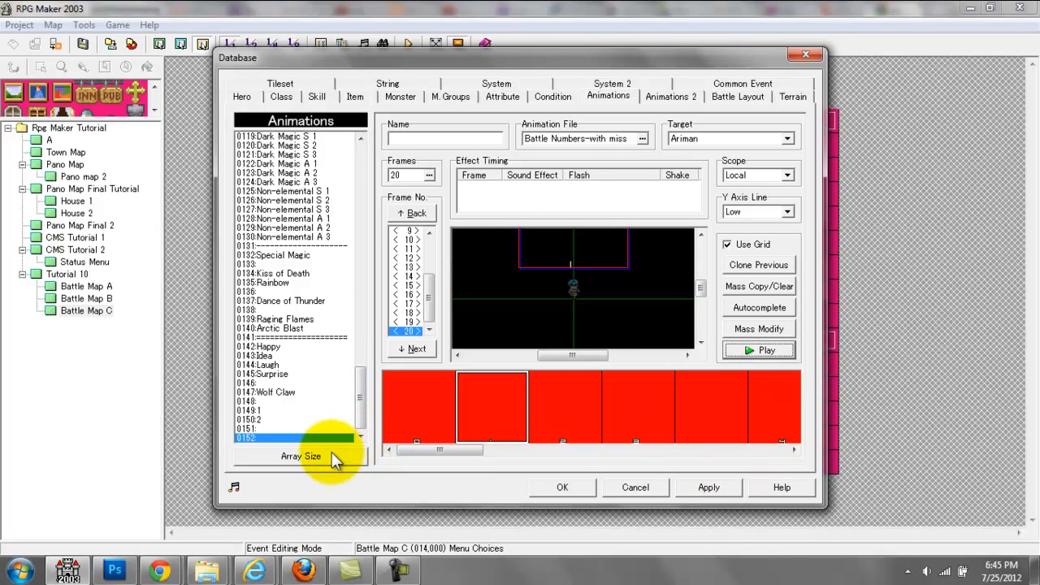
Step: Name animation 0152 "1A"
{"action": "left_click", "coordinate": [439, 138]}
{"action": "type", "text": "1"}
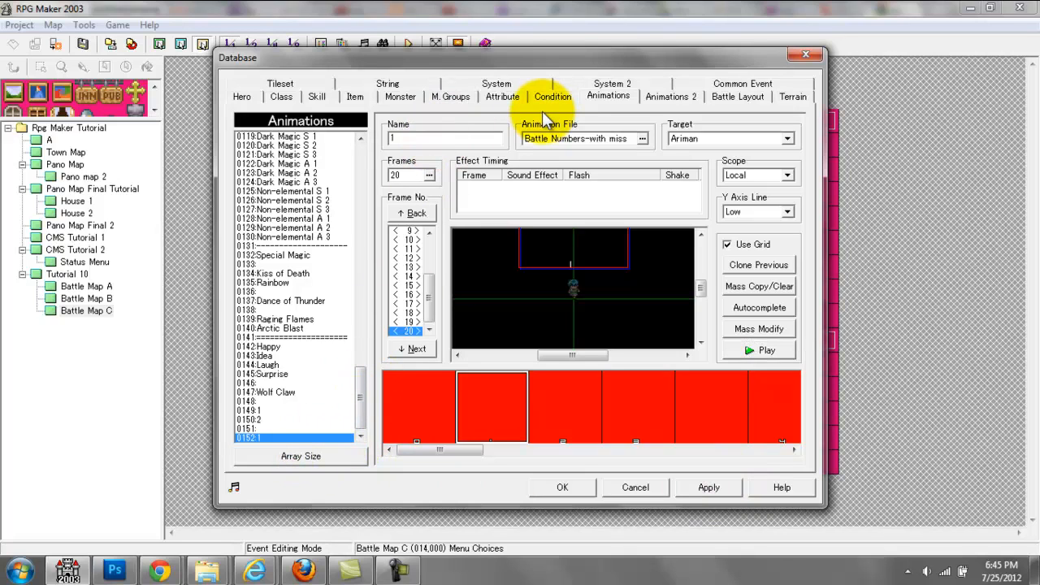
{"action": "type", "text": "A"}
Step: Increase the animations array size to 153
{"action": "left_click", "coordinate": [300, 456]}
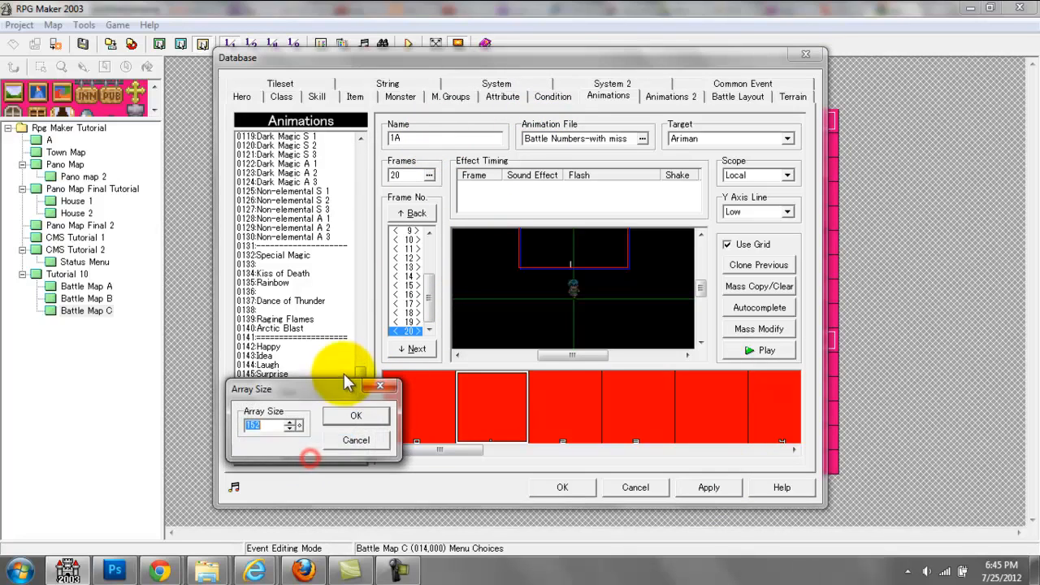
{"action": "left_click", "coordinate": [293, 423]}
{"action": "left_click", "coordinate": [358, 418]}
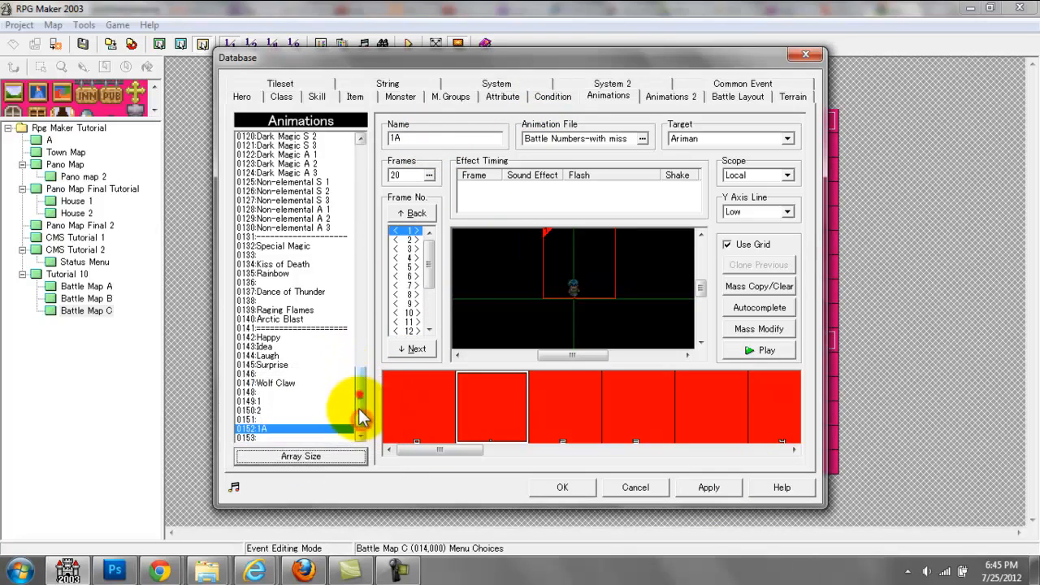
Step: Copy animation 1A into the new entry 0153 and rename the copy 2A
{"action": "left_click", "coordinate": [329, 439]}
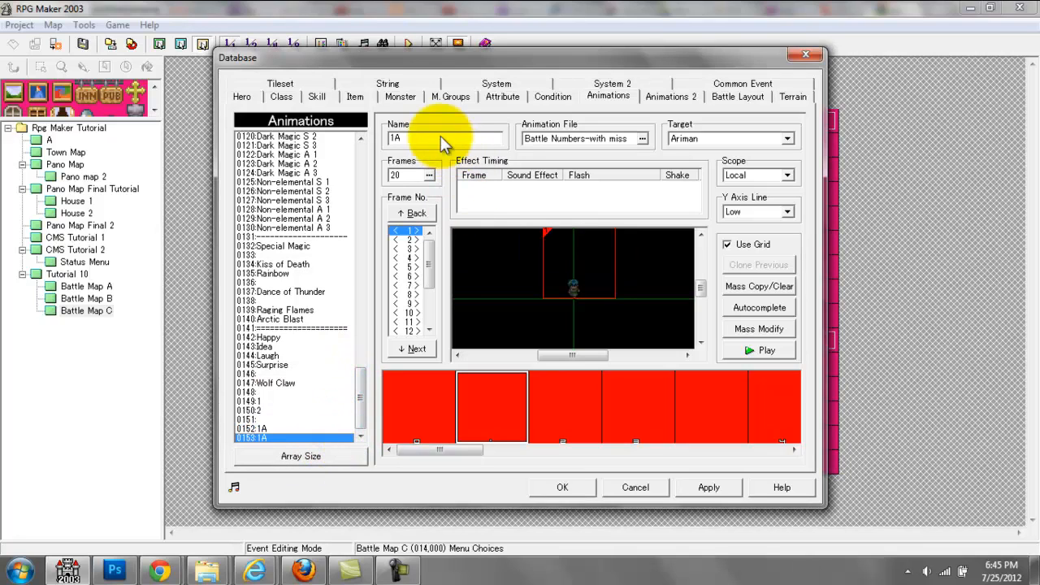
{"action": "left_click", "coordinate": [397, 136]}
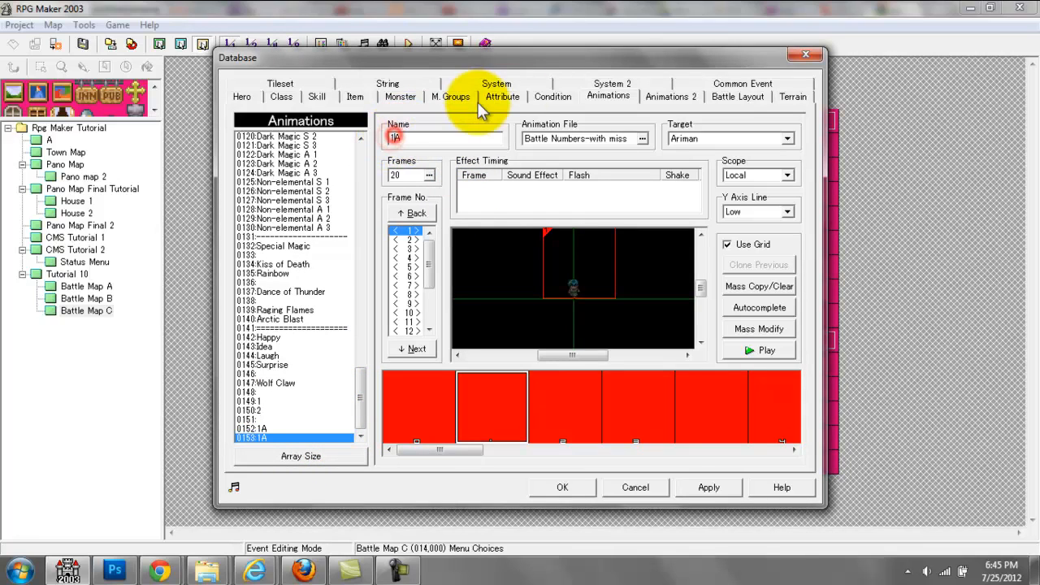
{"action": "type", "text": "2"}
Step: Mark all 20 frames of animation 2A as affected frames in Mass Modify
{"action": "left_click", "coordinate": [771, 329]}
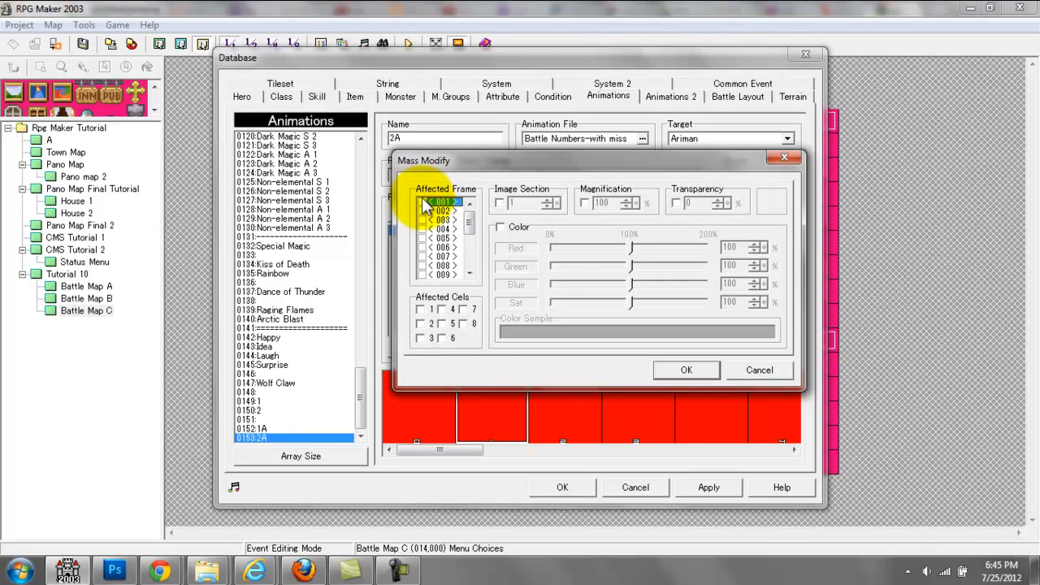
{"action": "left_click", "coordinate": [421, 201]}
{"action": "left_click", "coordinate": [421, 210]}
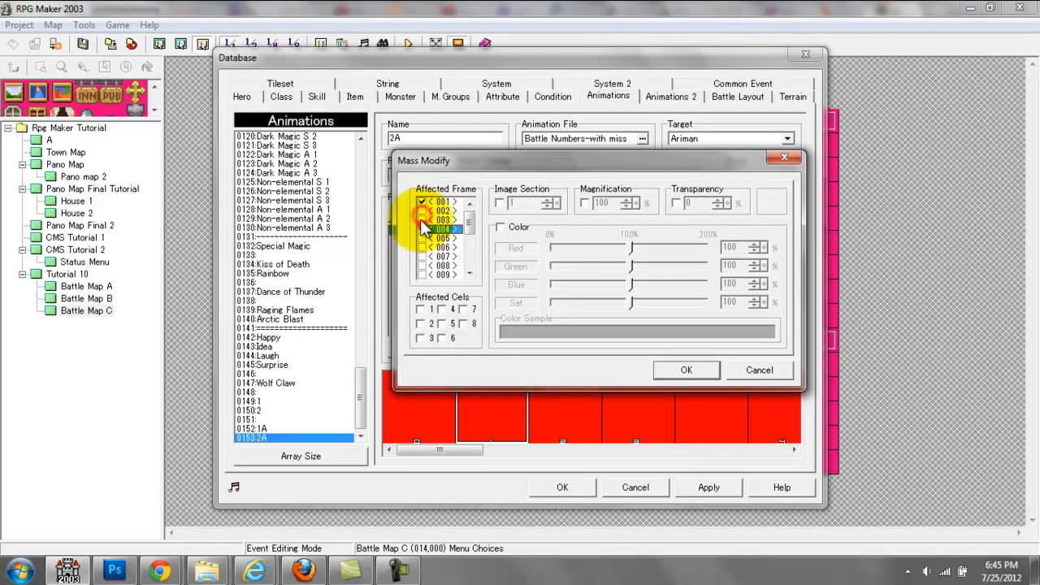
{"action": "left_click", "coordinate": [421, 219]}
{"action": "left_click", "coordinate": [422, 229]}
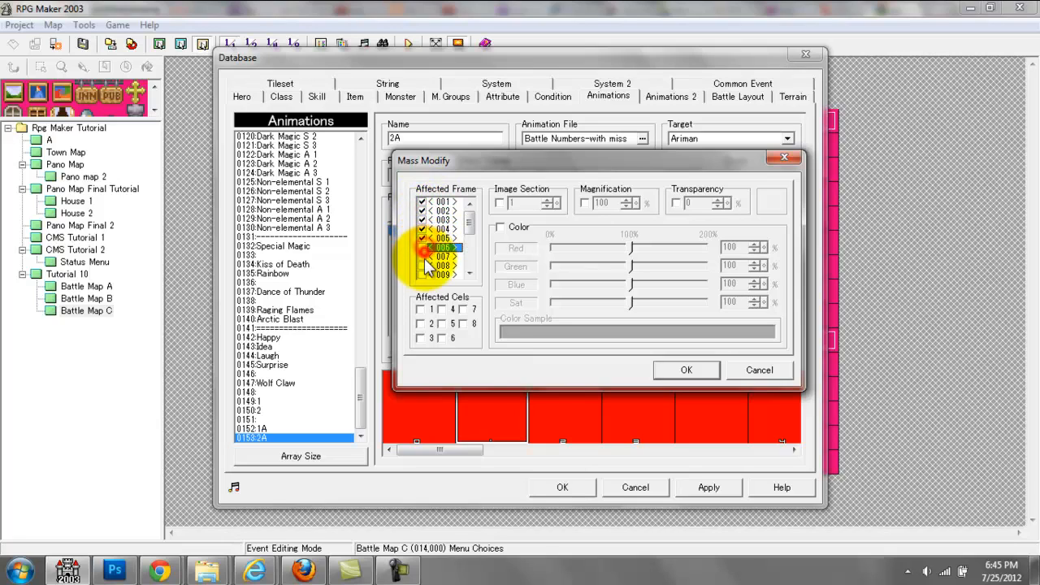
{"action": "left_click", "coordinate": [421, 256]}
{"action": "left_click", "coordinate": [422, 265]}
{"action": "left_click", "coordinate": [421, 273]}
{"action": "left_click_drag", "start_coordinate": [469, 217], "coordinate": [469, 250]}
{"action": "left_click", "coordinate": [459, 236]}
{"action": "left_click", "coordinate": [422, 246]}
{"action": "left_click", "coordinate": [421, 256]}
{"action": "left_click", "coordinate": [422, 265]}
{"action": "left_click", "coordinate": [422, 274]}
{"action": "left_click", "coordinate": [422, 229]}
{"action": "left_click", "coordinate": [422, 238]}
{"action": "left_click", "coordinate": [421, 247]}
{"action": "left_click", "coordinate": [422, 256]}
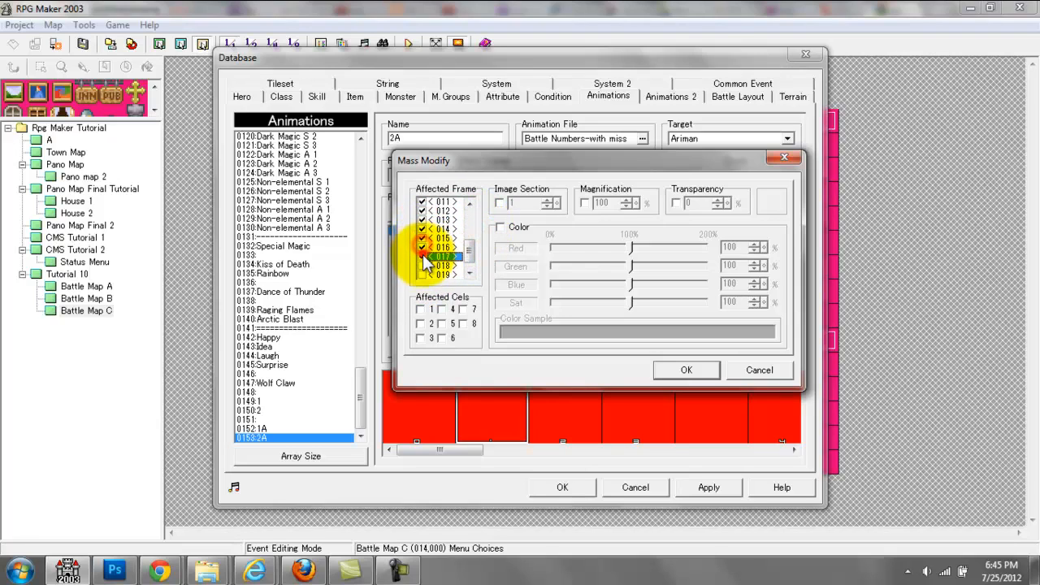
{"action": "left_click", "coordinate": [422, 265]}
{"action": "left_click", "coordinate": [422, 274]}
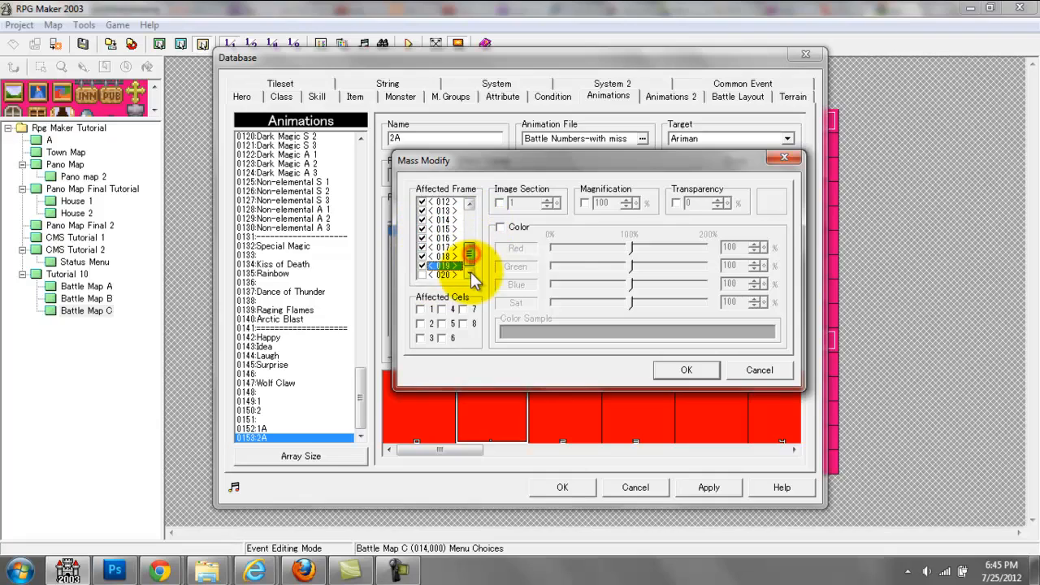
{"action": "left_click", "coordinate": [422, 259]}
{"action": "left_click", "coordinate": [422, 259]}
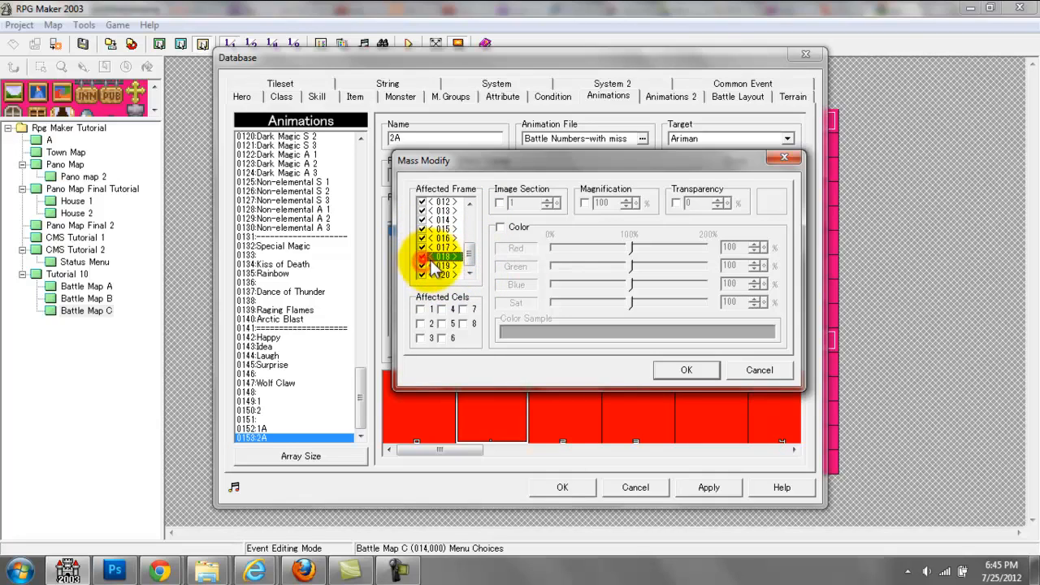
Step: Mass-modify the image section of cel 2 across all marked frames of 2A and play the animation
{"action": "left_click", "coordinate": [420, 321]}
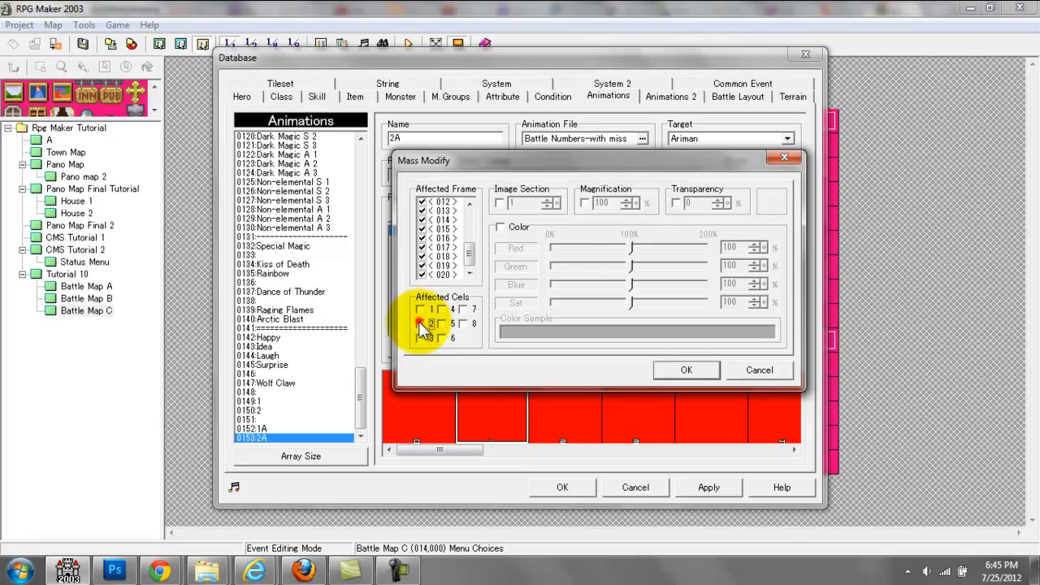
{"action": "left_click", "coordinate": [498, 202]}
{"action": "left_click", "coordinate": [522, 202]}
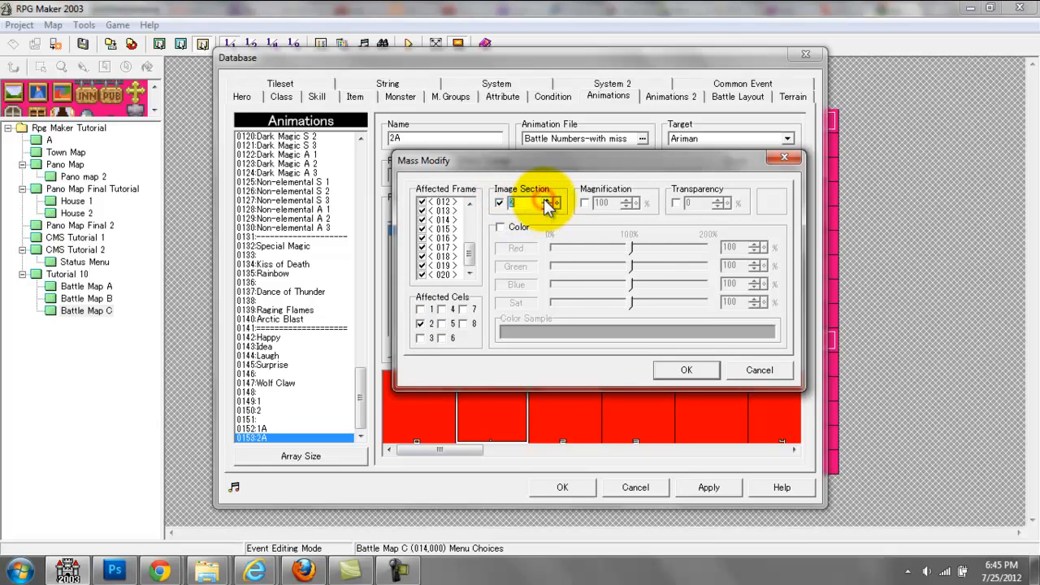
{"action": "left_click", "coordinate": [704, 374]}
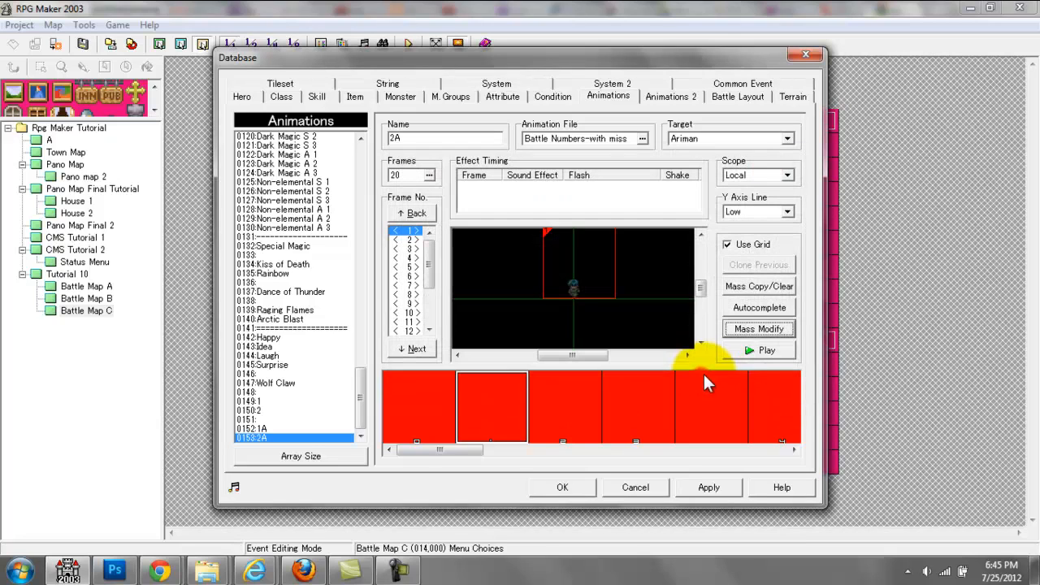
{"action": "left_click", "coordinate": [739, 351]}
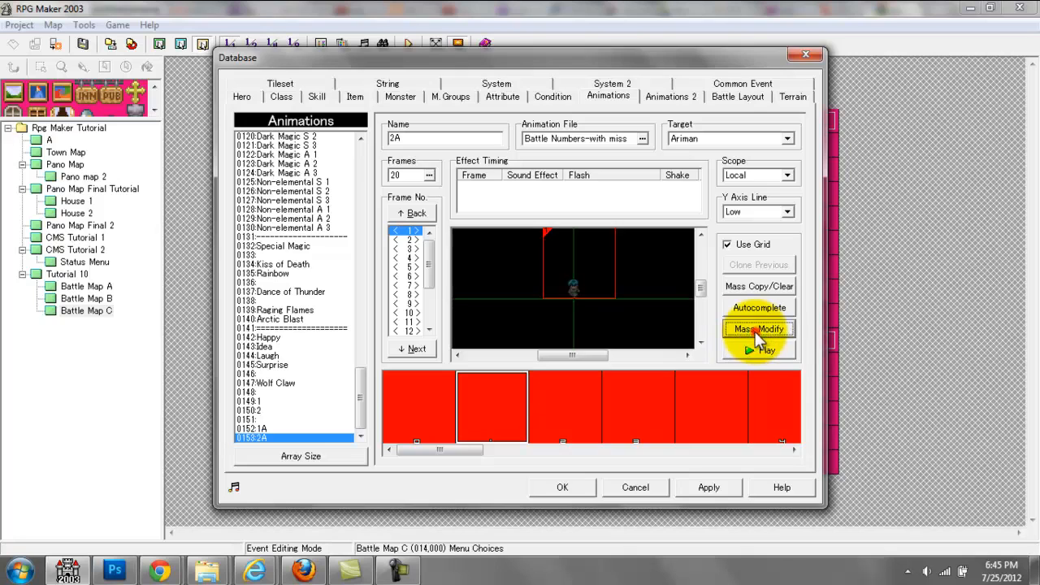
Step: Set cel 2's image section to 3 in all frames of 2A and play the animation
{"action": "left_click", "coordinate": [755, 329]}
{"action": "left_click", "coordinate": [532, 202]}
{"action": "left_click", "coordinate": [679, 377]}
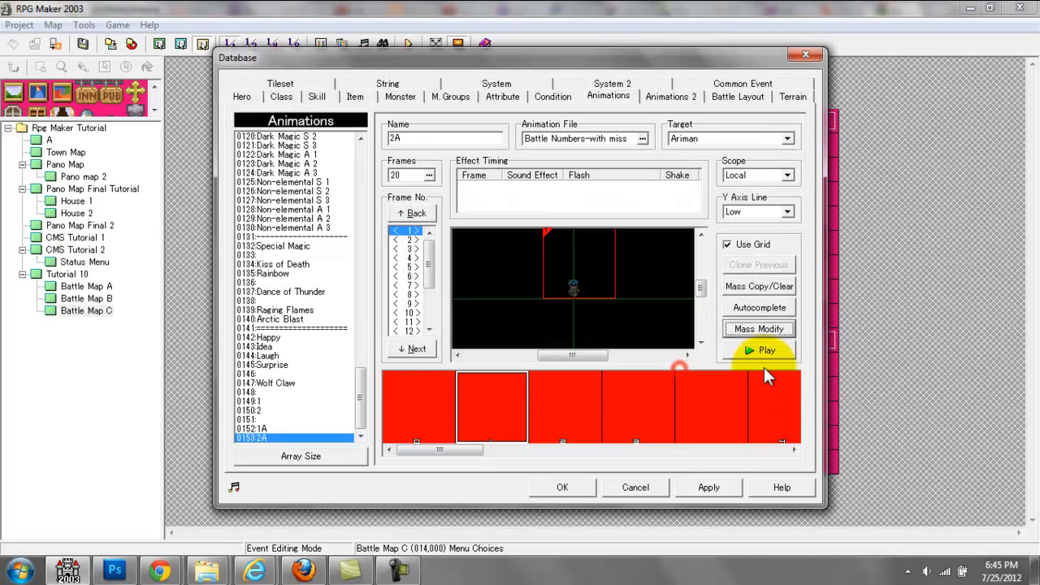
{"action": "left_click", "coordinate": [759, 350]}
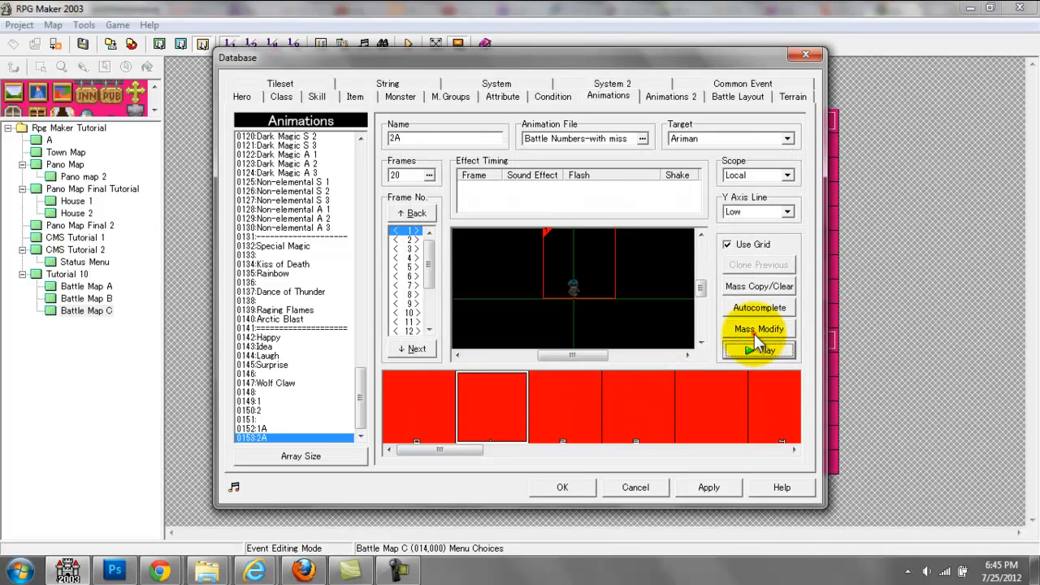
Step: Include cel 1 in the mass modification of animation 2A with image section 3 and play the result
{"action": "left_click", "coordinate": [755, 329]}
{"action": "left_click", "coordinate": [420, 310]}
{"action": "left_click", "coordinate": [679, 370]}
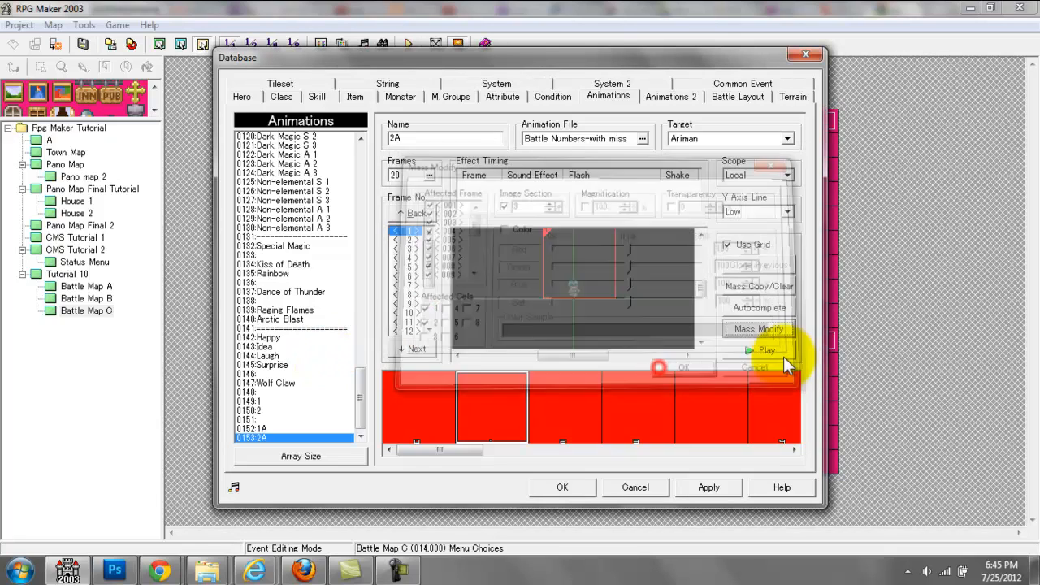
{"action": "left_click", "coordinate": [768, 350]}
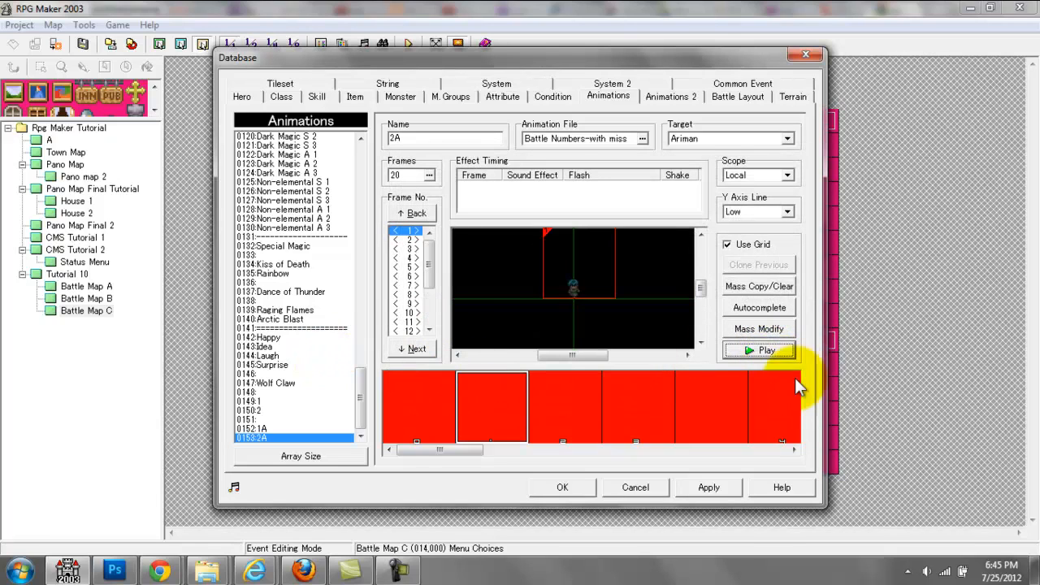
Step: Reapply the image section change to cels 1 and 2 in all frames of 2A, checking the digit cels in the number graphic
{"action": "left_click", "coordinate": [752, 329]}
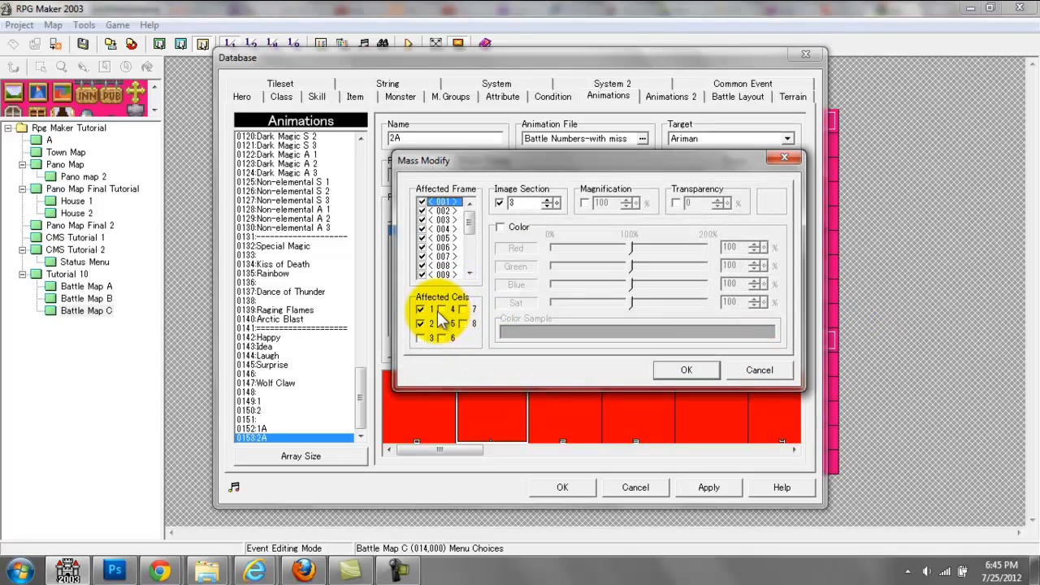
{"action": "left_click_drag", "start_coordinate": [526, 160], "coordinate": [784, 175]}
{"action": "left_click", "coordinate": [945, 384]}
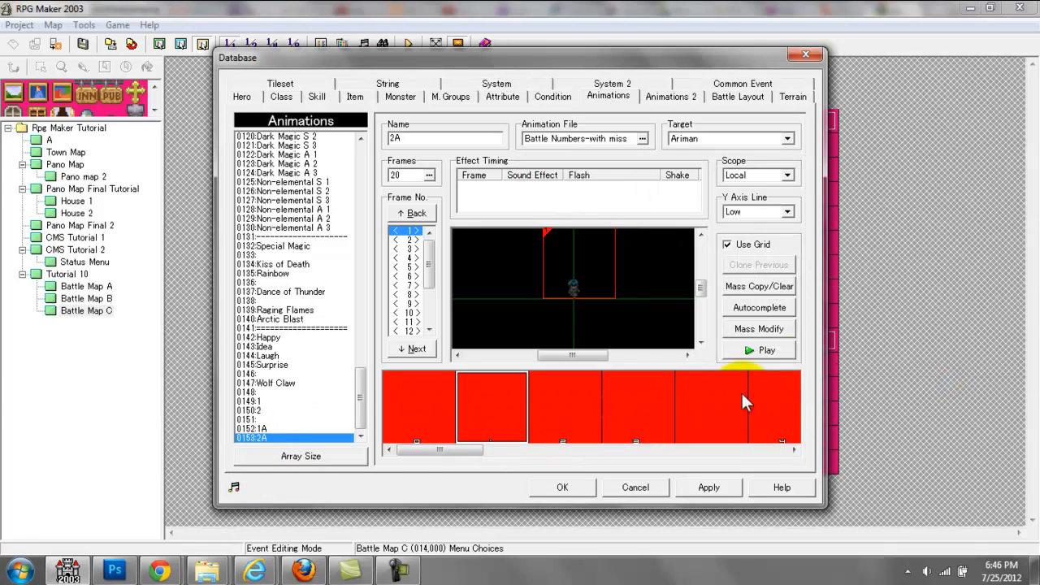
{"action": "left_click", "coordinate": [762, 329]}
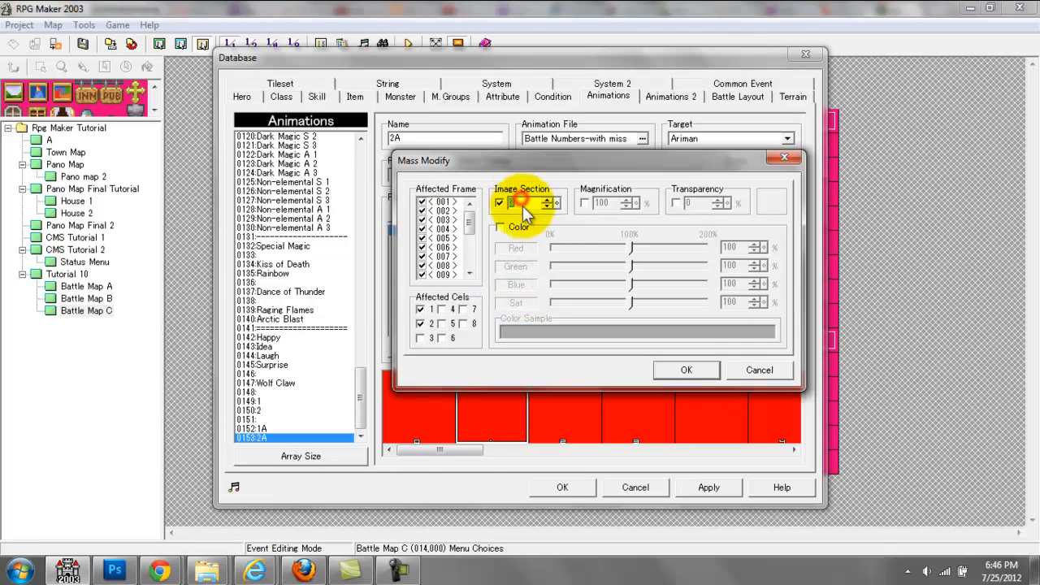
{"action": "left_click", "coordinate": [686, 369]}
{"action": "left_click", "coordinate": [415, 412]}
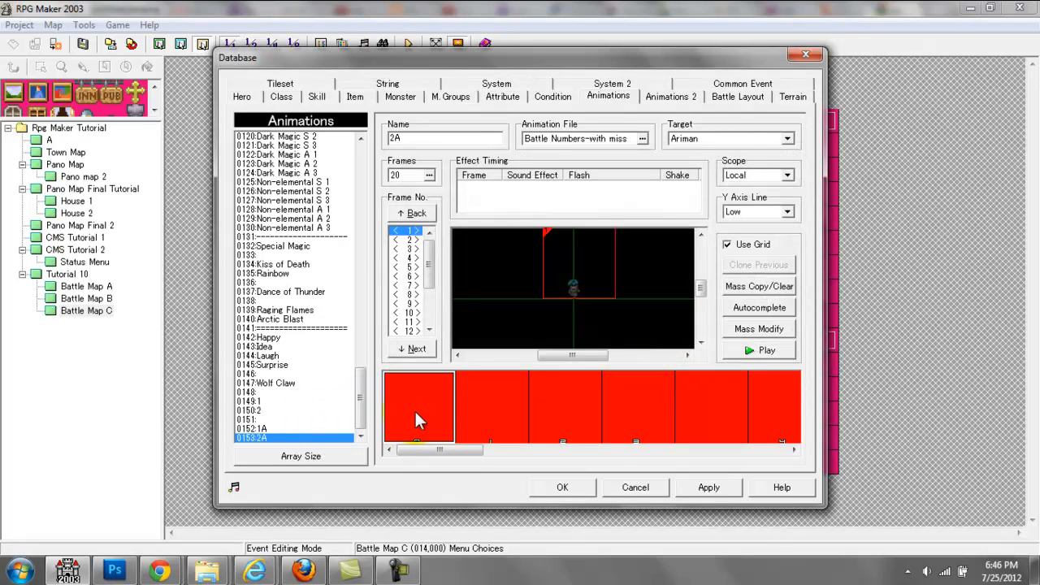
{"action": "left_click", "coordinate": [484, 411]}
{"action": "left_click", "coordinate": [561, 412]}
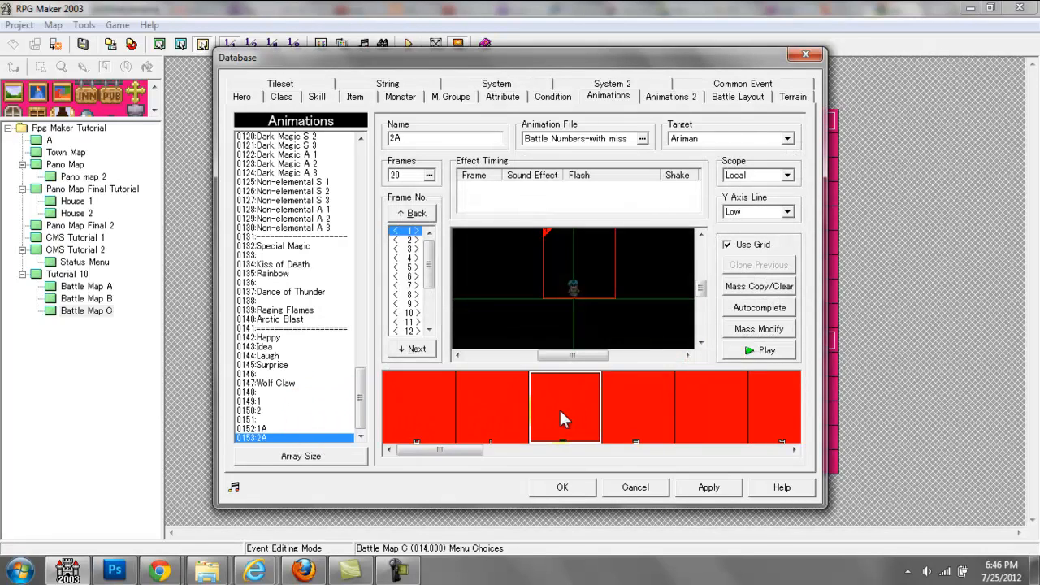
{"action": "left_click", "coordinate": [759, 329]}
{"action": "left_click", "coordinate": [518, 204]}
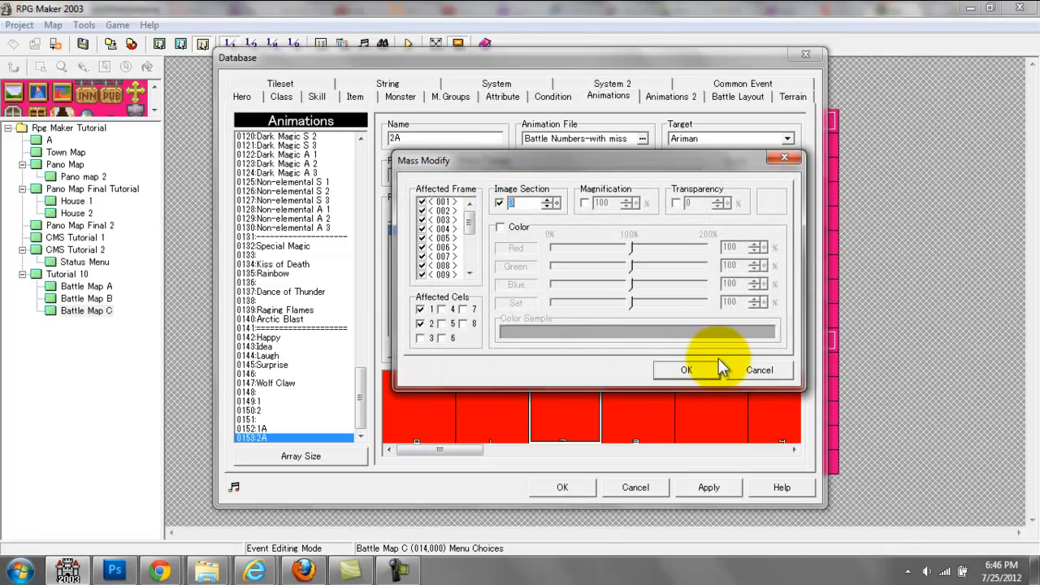
{"action": "left_click", "coordinate": [687, 369]}
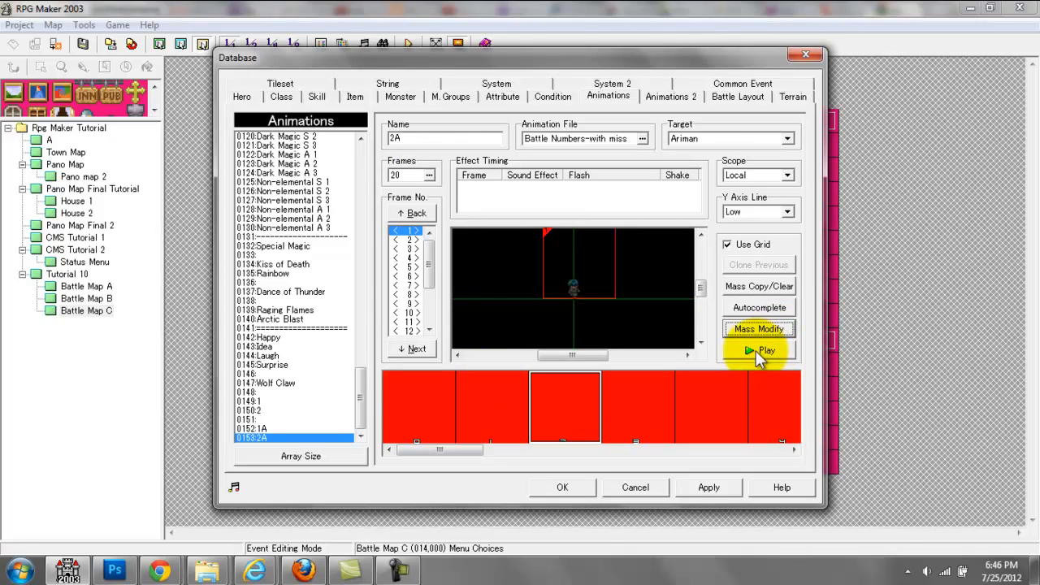
Step: Compare frame 11 of animation 1A with frame 8 of animation 2A and play 2A
{"action": "left_click", "coordinate": [276, 429]}
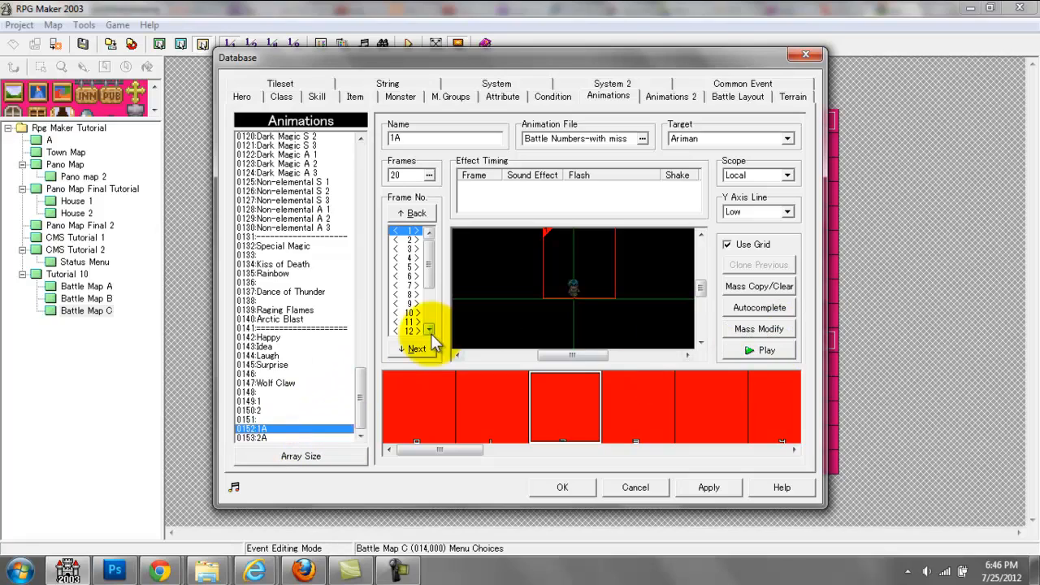
{"action": "left_click", "coordinate": [408, 321]}
{"action": "left_click", "coordinate": [297, 428]}
{"action": "left_click", "coordinate": [300, 428]}
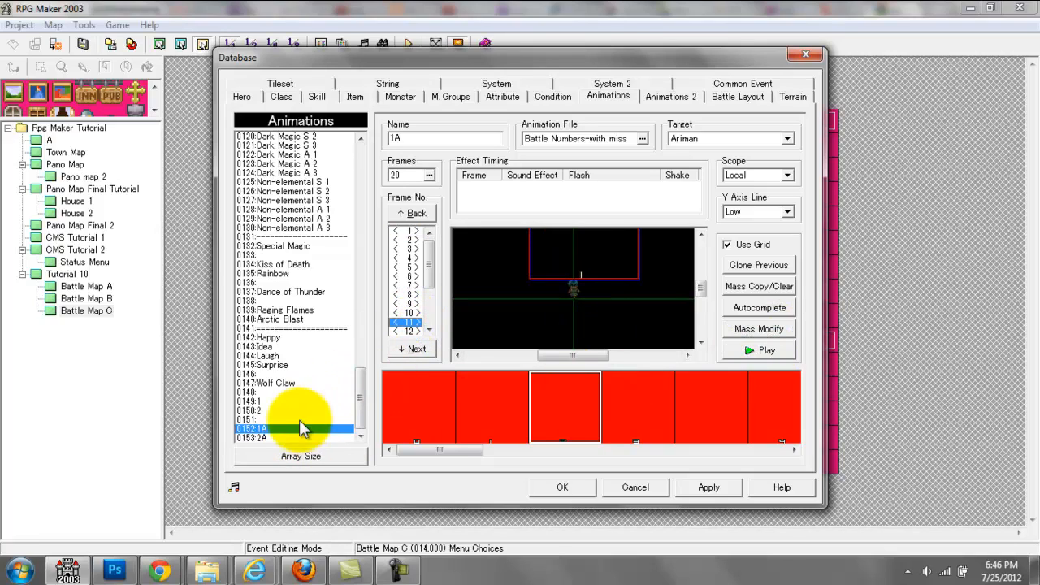
{"action": "left_click", "coordinate": [519, 420]}
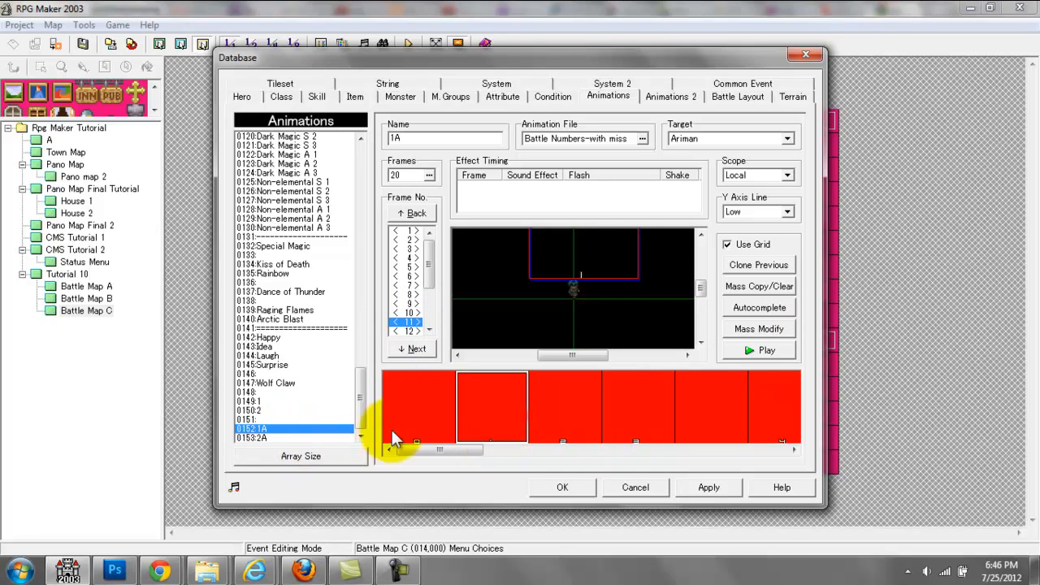
{"action": "left_click", "coordinate": [272, 437]}
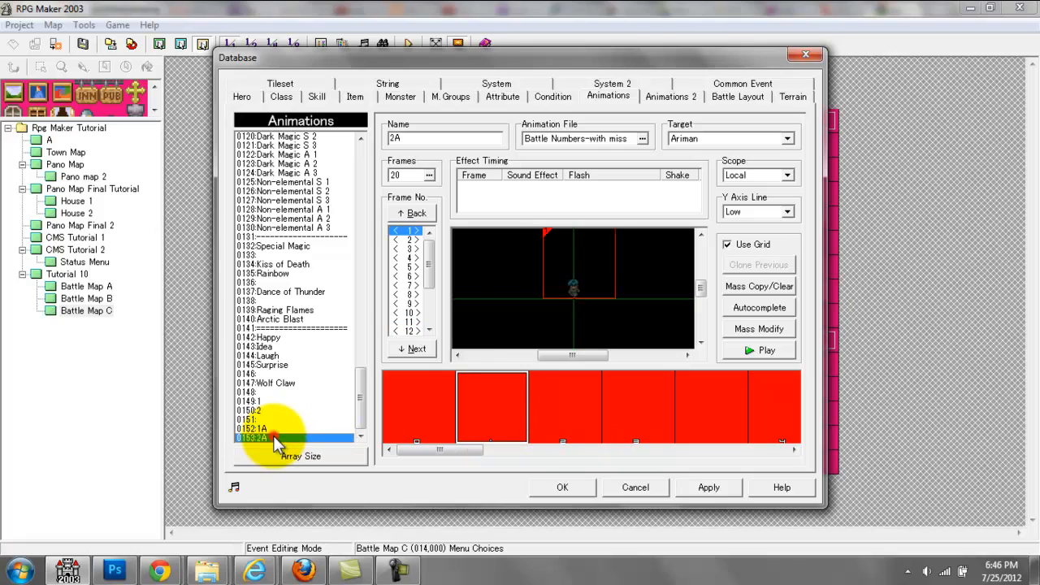
{"action": "left_click", "coordinate": [409, 294]}
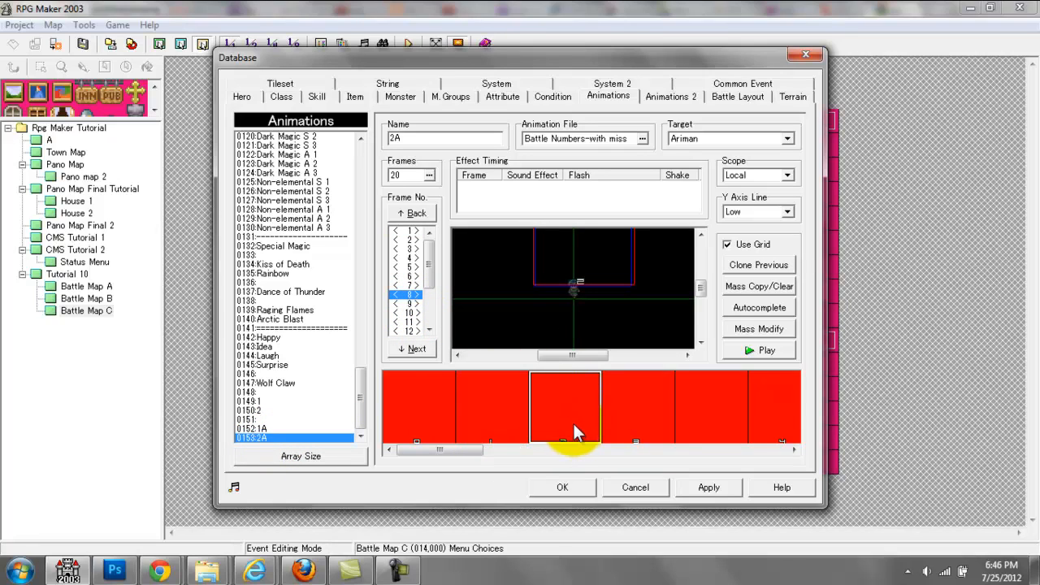
{"action": "left_click", "coordinate": [747, 351]}
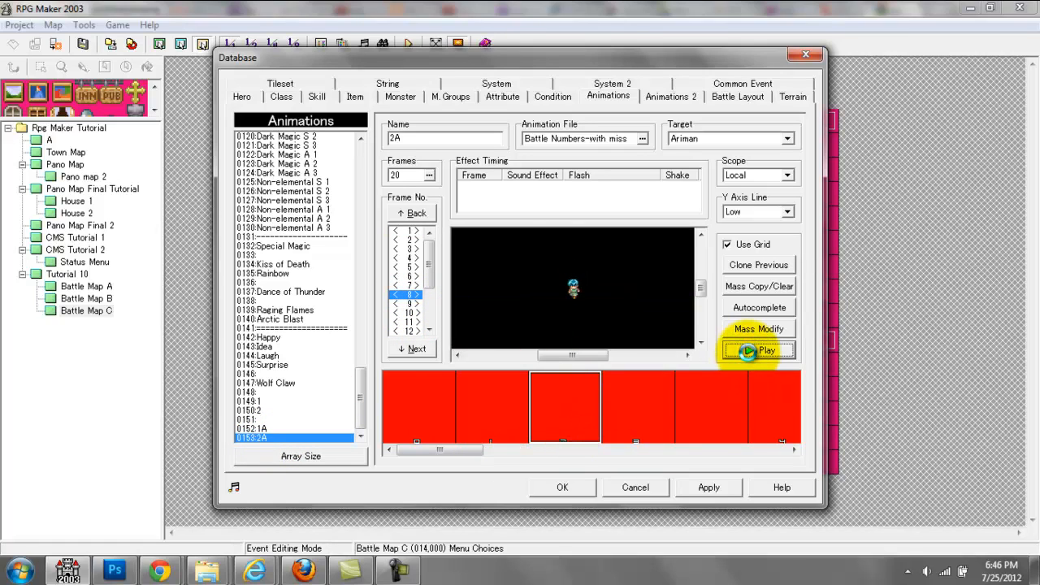
Step: Increase the animations array size to 154 and copy animation 2A into the new entry 0154
{"action": "left_click", "coordinate": [325, 456]}
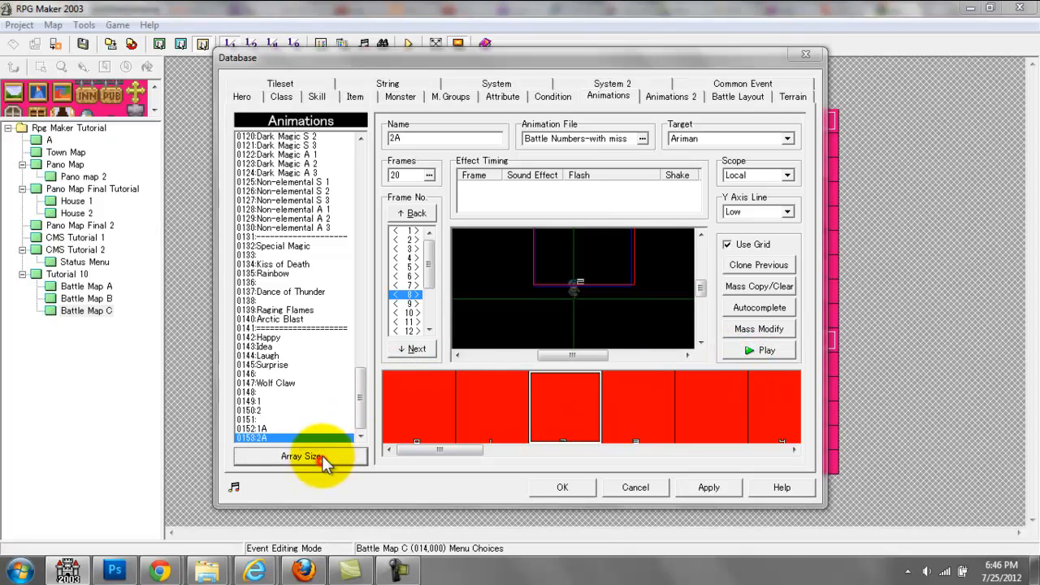
{"action": "left_click", "coordinate": [354, 415]}
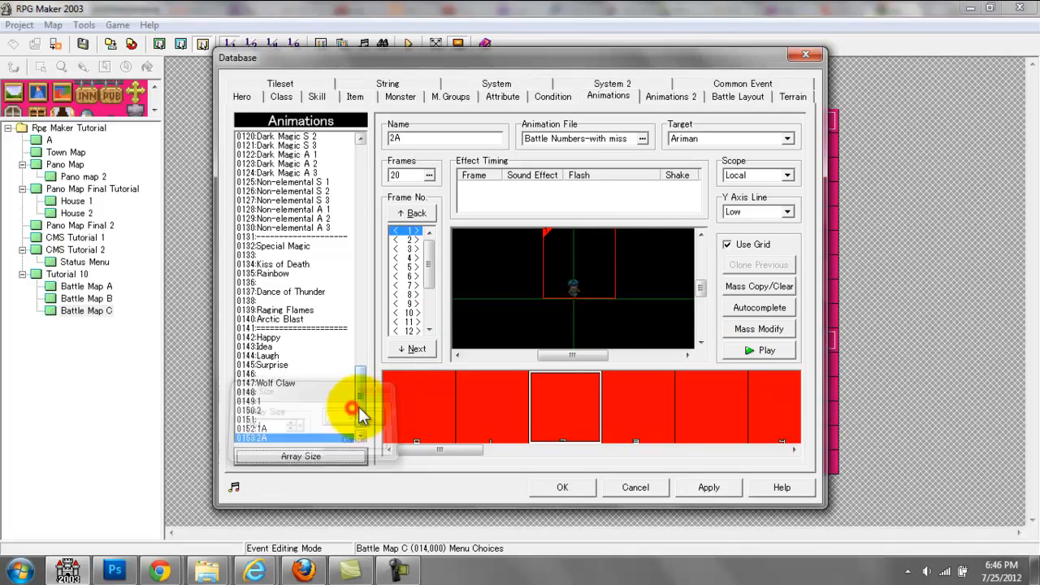
{"action": "left_click", "coordinate": [325, 437]}
{"action": "key", "text": "ctrl+v"}
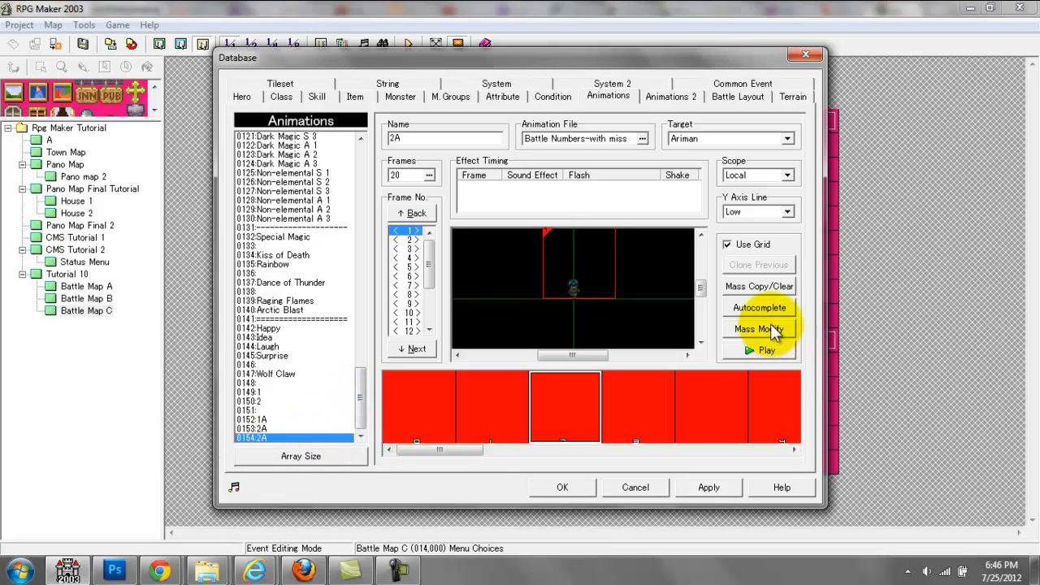
Step: Mass-modify cels 1 and 2 in all frames of animation 0154 to image section 4 and play it
{"action": "left_click", "coordinate": [760, 329]}
{"action": "left_click", "coordinate": [526, 203]}
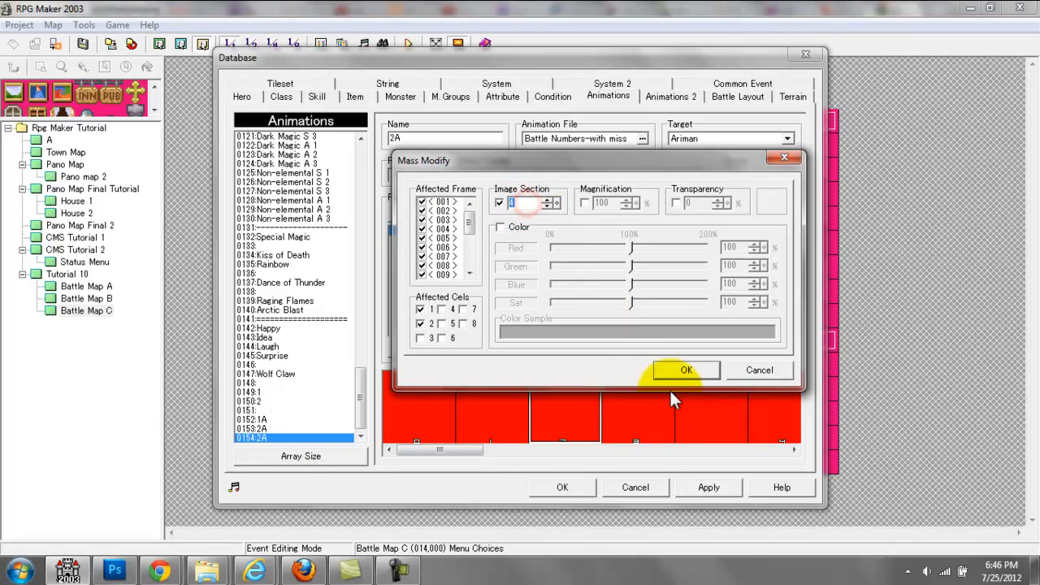
{"action": "left_click", "coordinate": [681, 372]}
{"action": "left_click", "coordinate": [760, 350]}
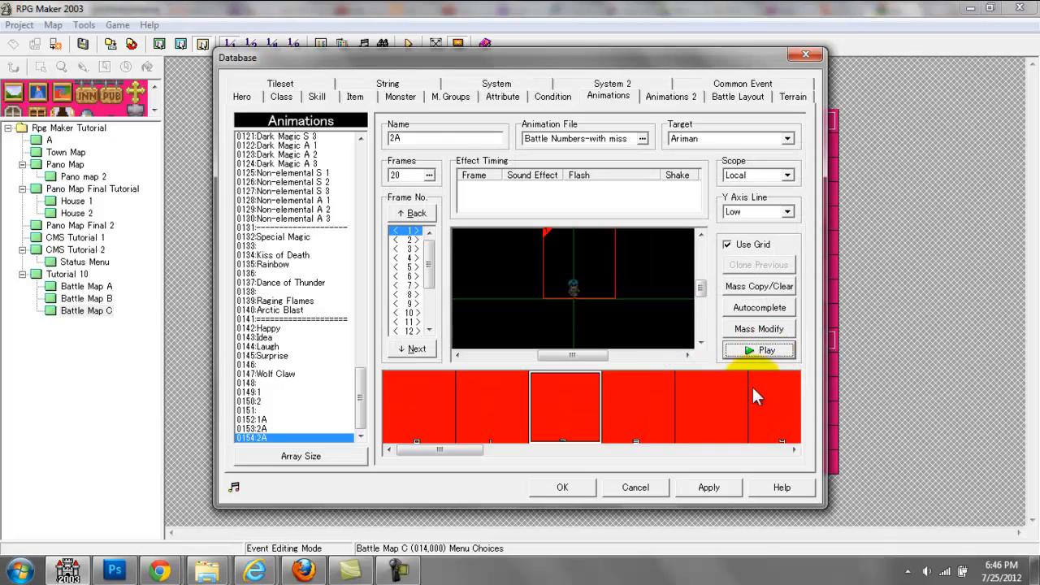
Step: Apply the database changes, close the database and open the Menu Choices event on Battle Map C
{"action": "left_click", "coordinate": [712, 486]}
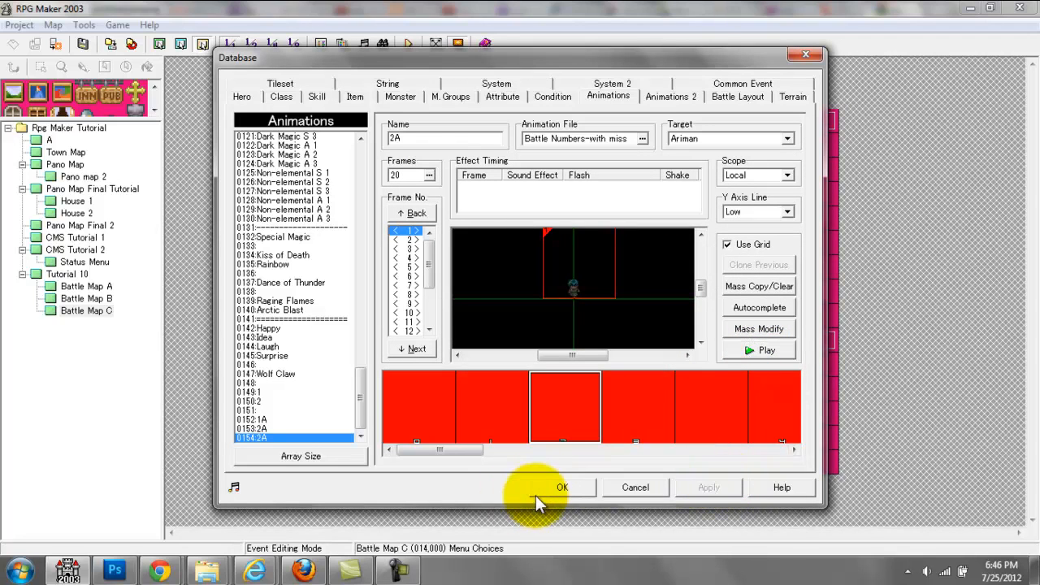
{"action": "left_click", "coordinate": [562, 487]}
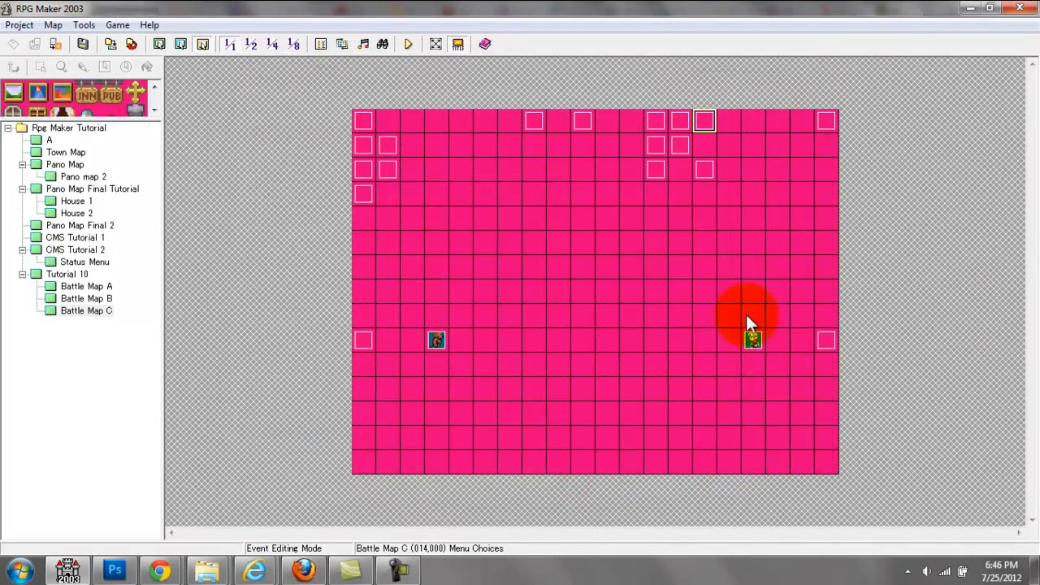
{"action": "double_click", "coordinate": [703, 121]}
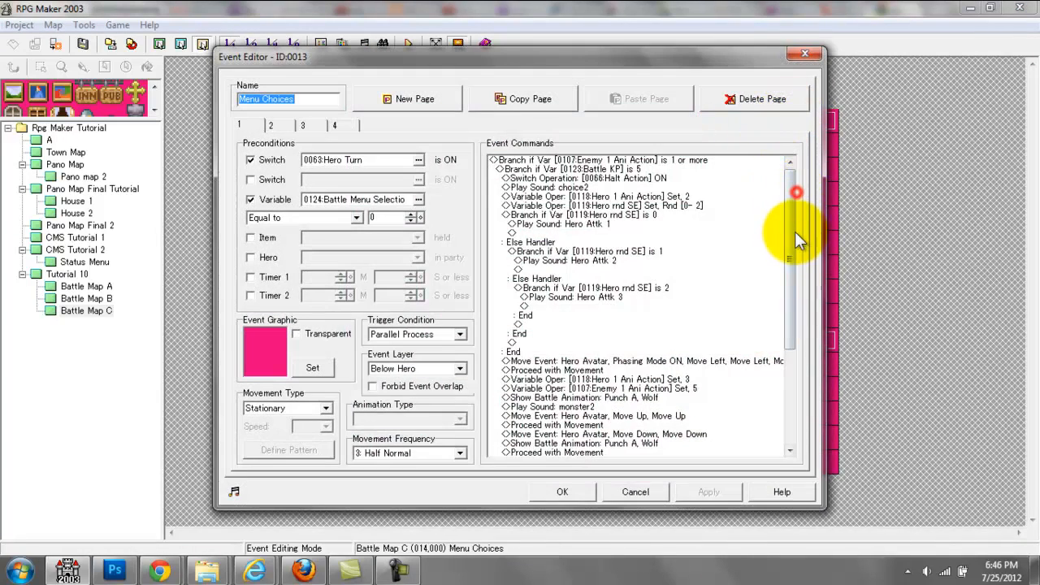
Step: Review the Menu Choices page 1 commands from the damage animation on Wolf through the MOB 1 HP, Enemy and Hero Ani Action variables, then close the event
{"action": "left_click_drag", "start_coordinate": [794, 231], "coordinate": [785, 320]}
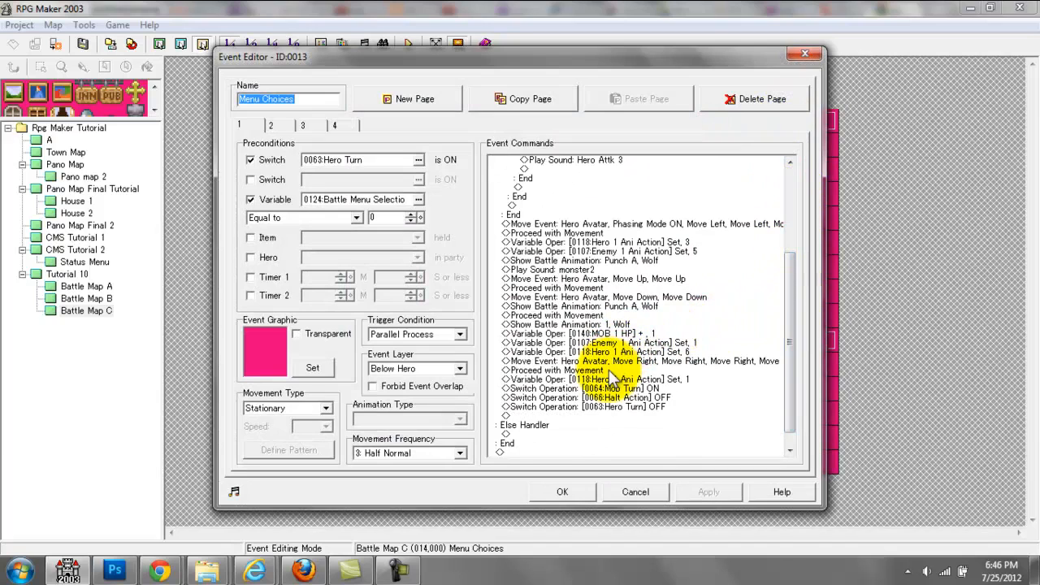
{"action": "left_click", "coordinate": [604, 333]}
{"action": "left_click", "coordinate": [602, 316]}
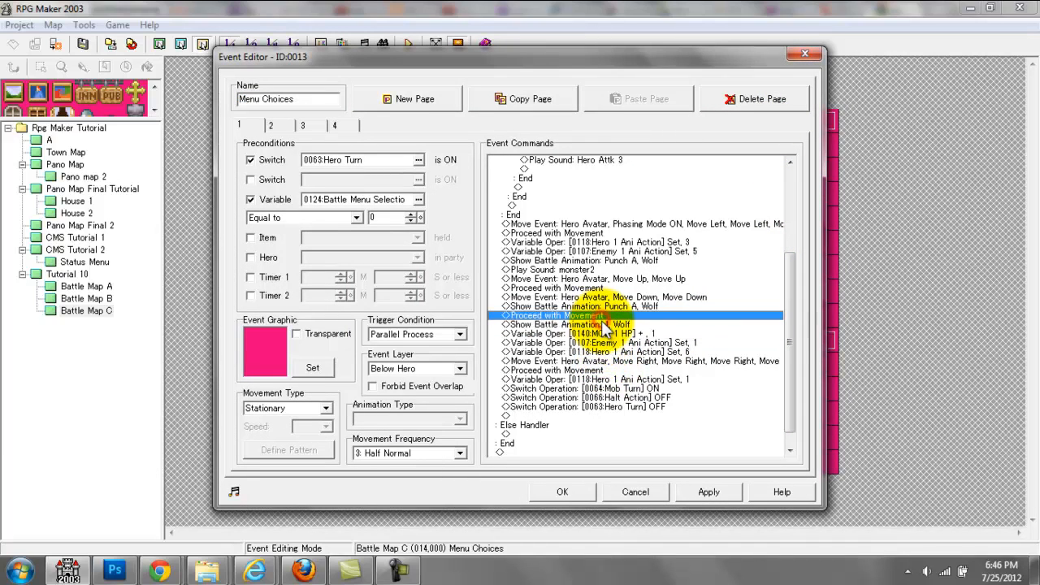
{"action": "left_click", "coordinate": [605, 324]}
{"action": "double_click", "coordinate": [604, 324]}
{"action": "left_click", "coordinate": [613, 376]}
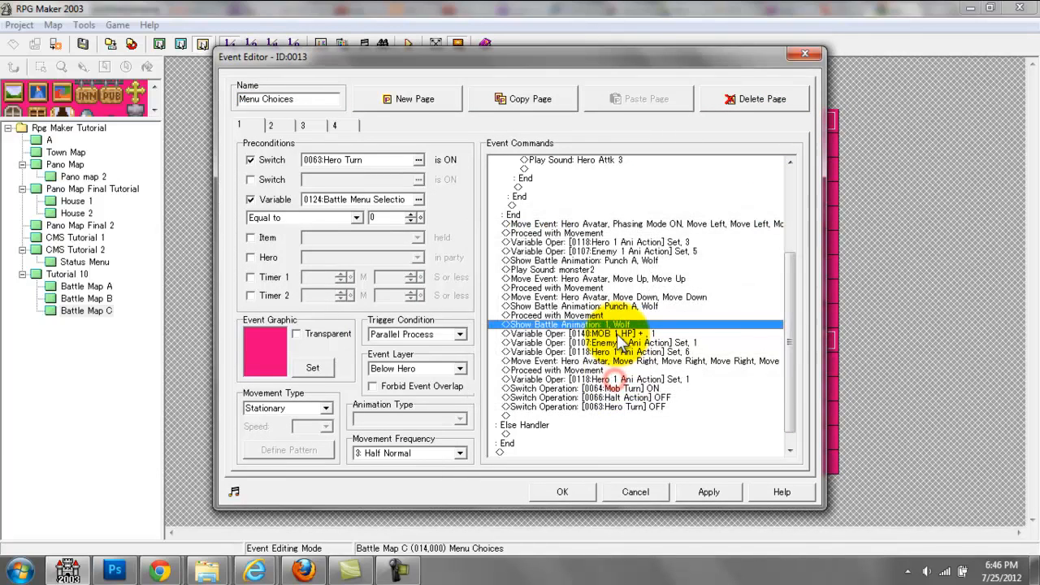
{"action": "left_click", "coordinate": [596, 334]}
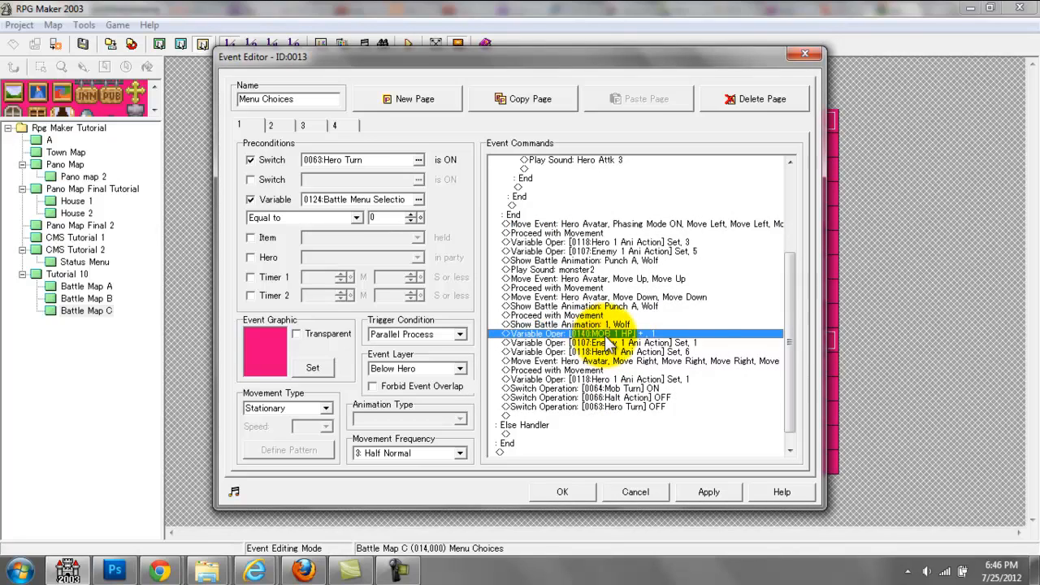
{"action": "left_click", "coordinate": [684, 343]}
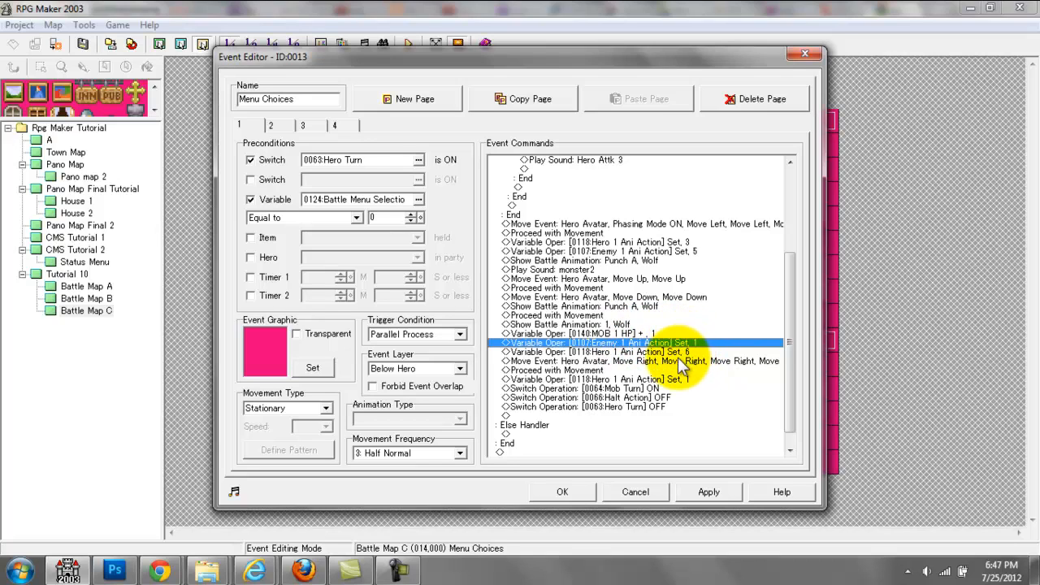
{"action": "left_click", "coordinate": [679, 353]}
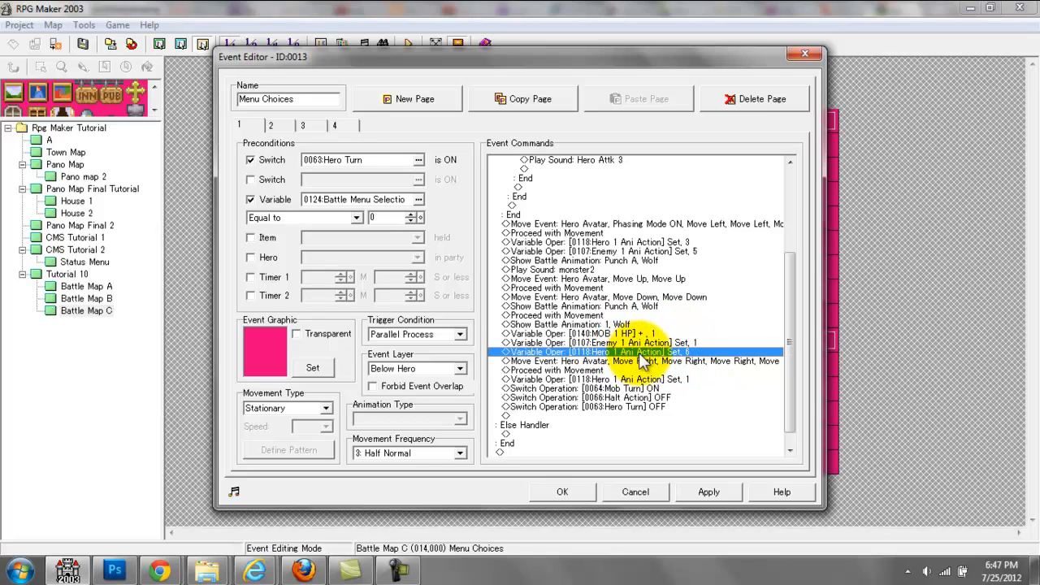
{"action": "left_click", "coordinate": [562, 492]}
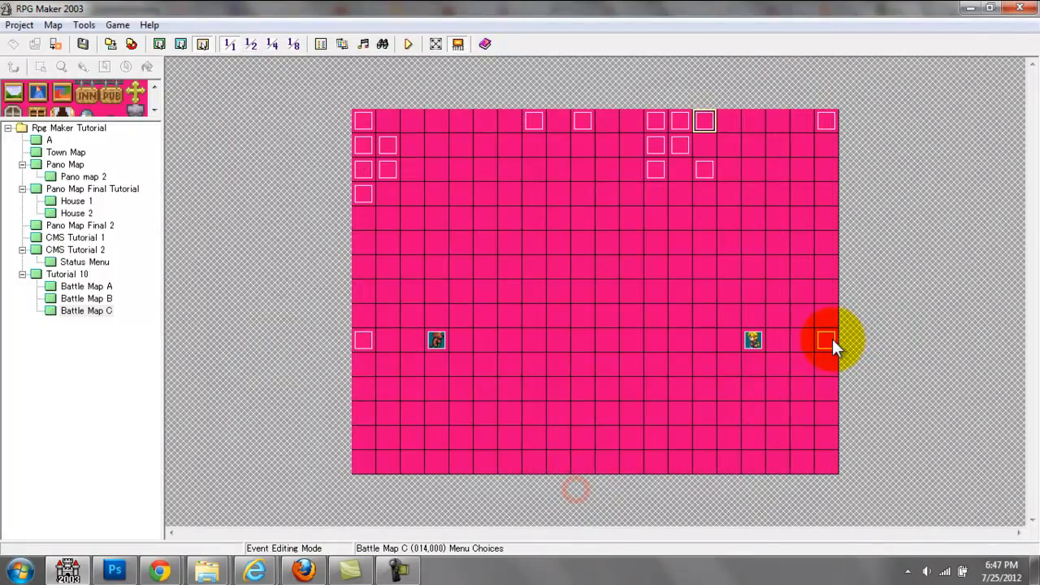
Step: Inspect the Hero Back pictures in the Hero 1 GFX event's branch for Ani Action 6 and close it without changes
{"action": "double_click", "coordinate": [828, 339]}
{"action": "left_click_drag", "start_coordinate": [788, 203], "coordinate": [797, 394]}
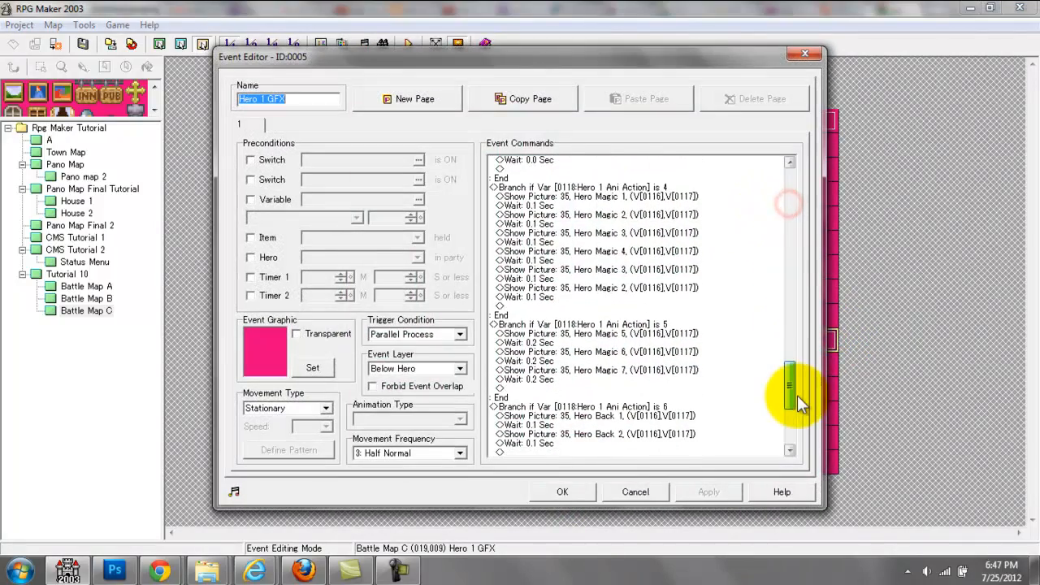
{"action": "left_click", "coordinate": [696, 425]}
{"action": "double_click", "coordinate": [696, 425]}
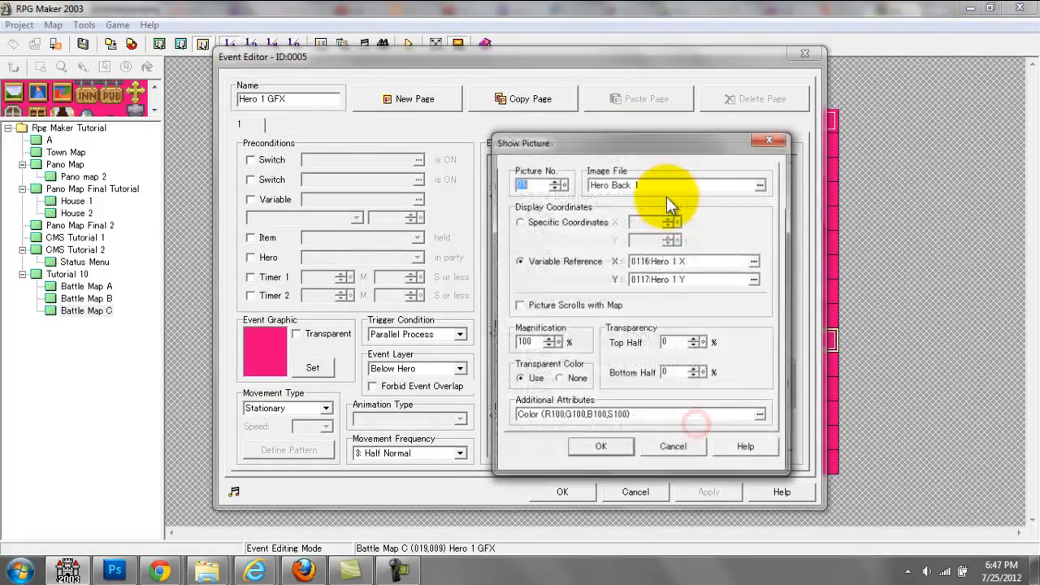
{"action": "left_click", "coordinate": [666, 183]}
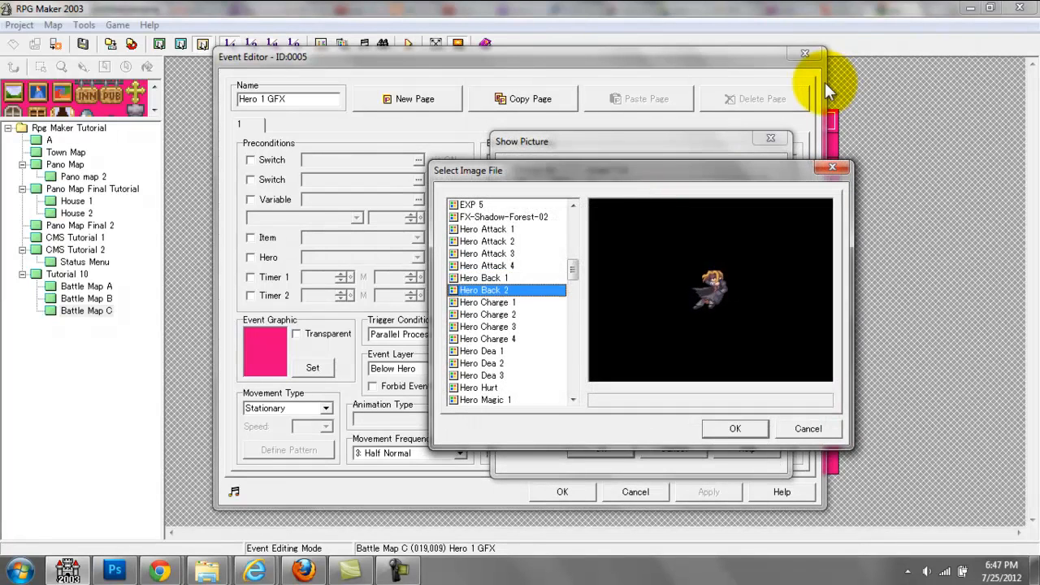
{"action": "key", "text": "Down"}
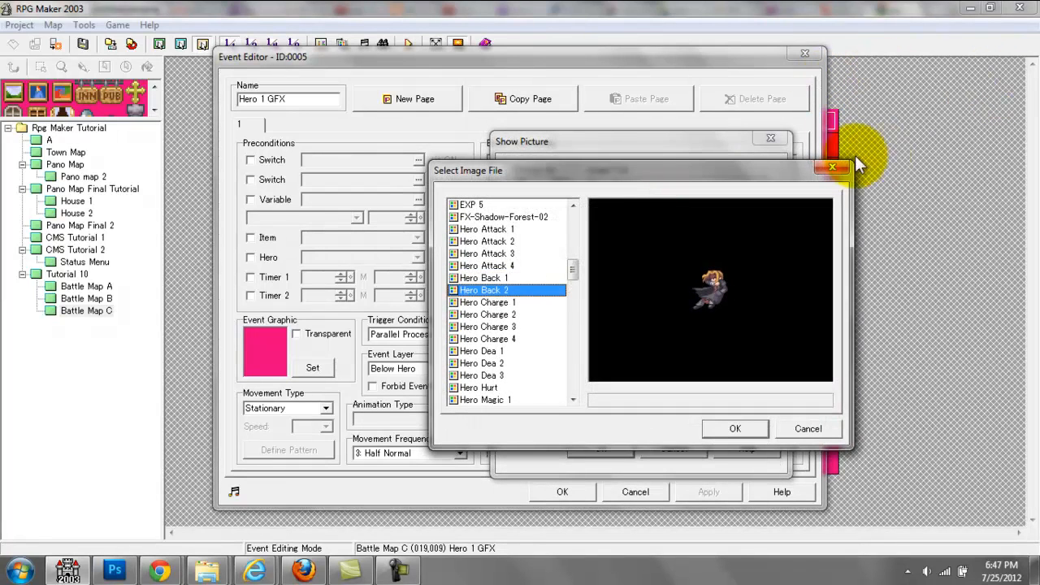
{"action": "left_click", "coordinate": [831, 167]}
{"action": "left_click", "coordinate": [782, 139]}
{"action": "left_click", "coordinate": [804, 55]}
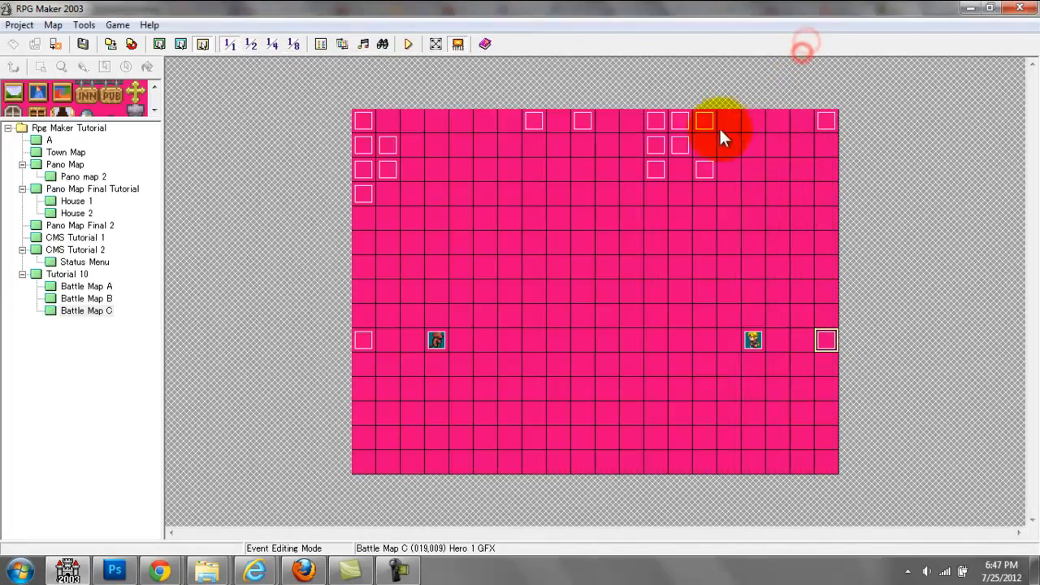
Step: Reopen the Menu Choices event and examine the movement pattern that returns the Hero Avatar after the attack
{"action": "double_click", "coordinate": [707, 122]}
{"action": "left_click", "coordinate": [781, 260]}
{"action": "left_click_drag", "start_coordinate": [786, 260], "coordinate": [796, 413]}
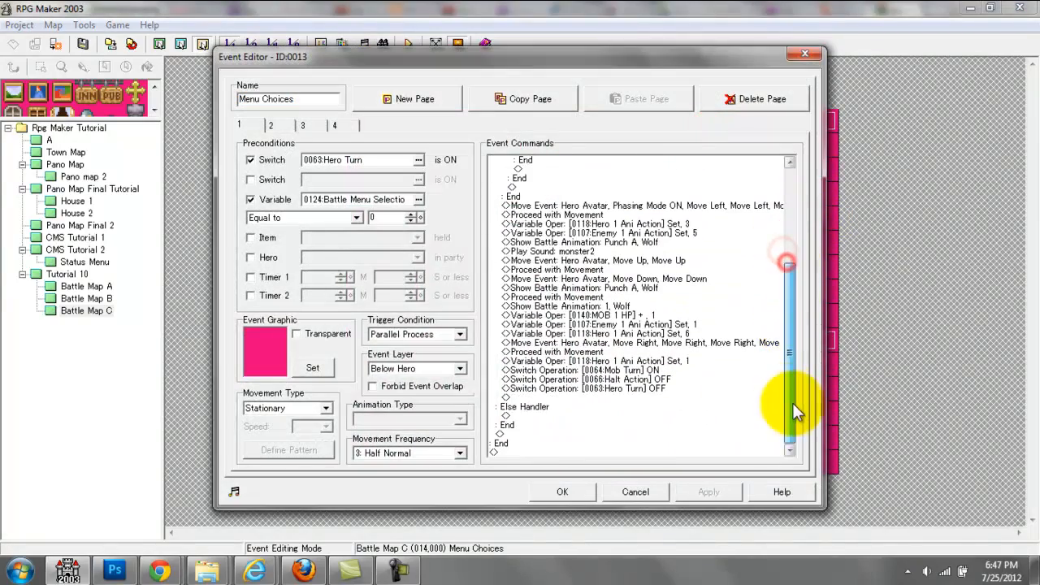
{"action": "double_click", "coordinate": [731, 342]}
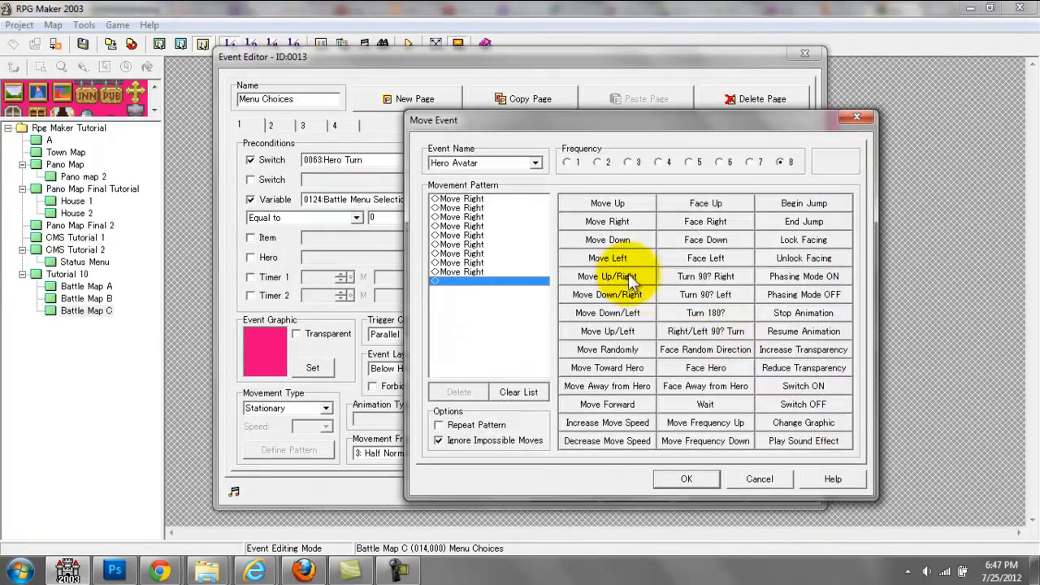
{"action": "left_click", "coordinate": [520, 217]}
{"action": "key", "text": "Down"}
{"action": "key", "text": "Down"}
{"action": "key", "text": "Down"}
{"action": "key", "text": "Down"}
{"action": "key", "text": "Down"}
{"action": "key", "text": "Down"}
{"action": "key", "text": "Down"}
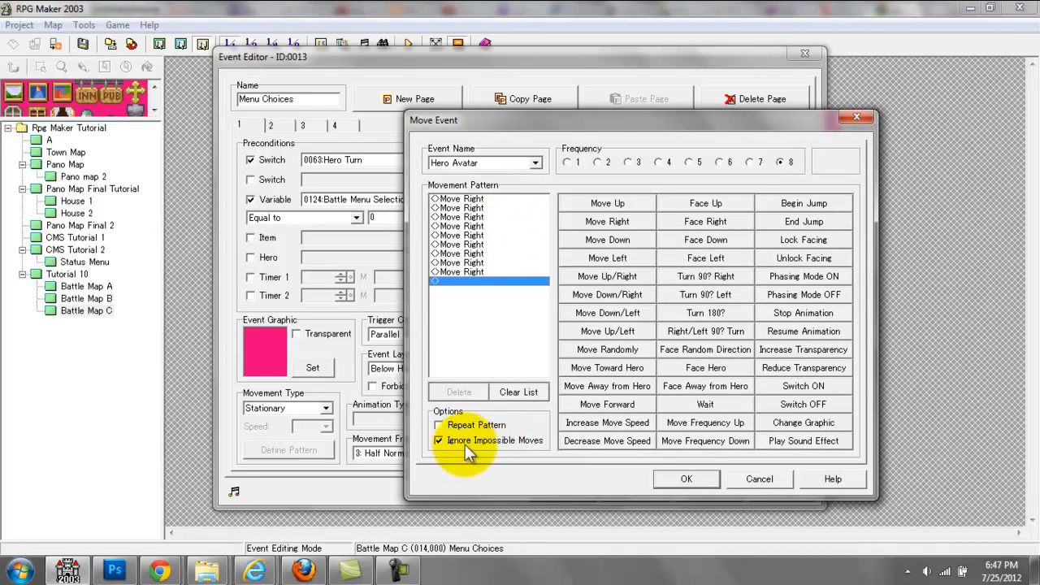
{"action": "left_click", "coordinate": [667, 478]}
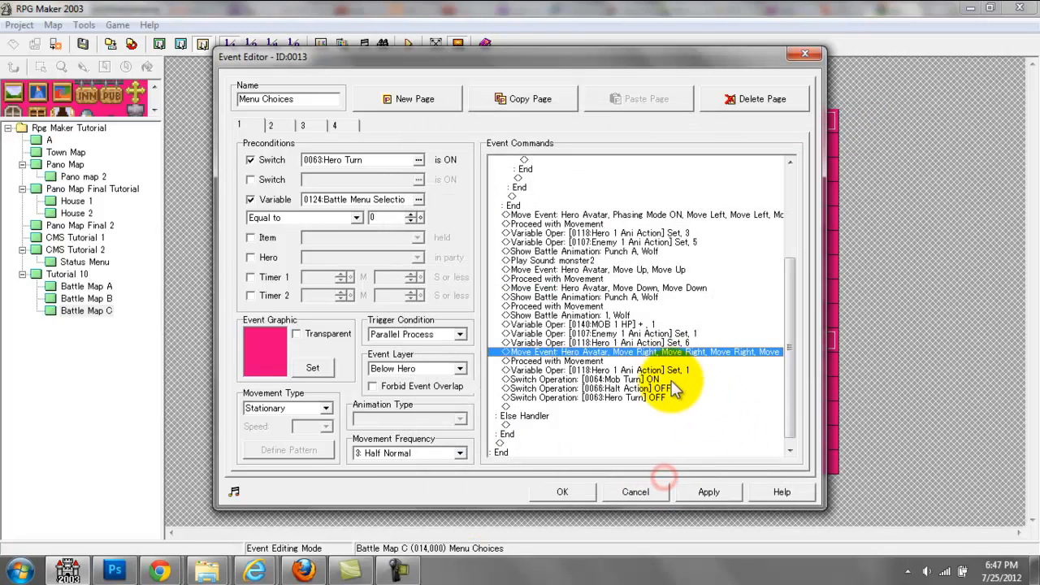
Step: Examine the closing Hero 1 Ani Action variable and the Mob Turn, Halt Action and Hero Turn switch operations on page 1
{"action": "key", "text": "Down"}
{"action": "left_click", "coordinate": [661, 371]}
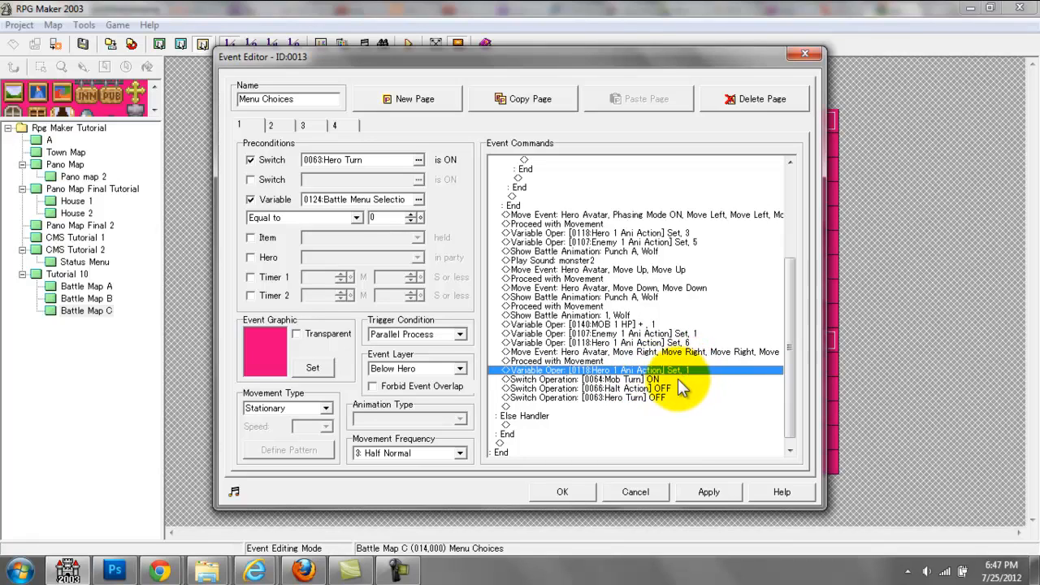
{"action": "left_click", "coordinate": [630, 379]}
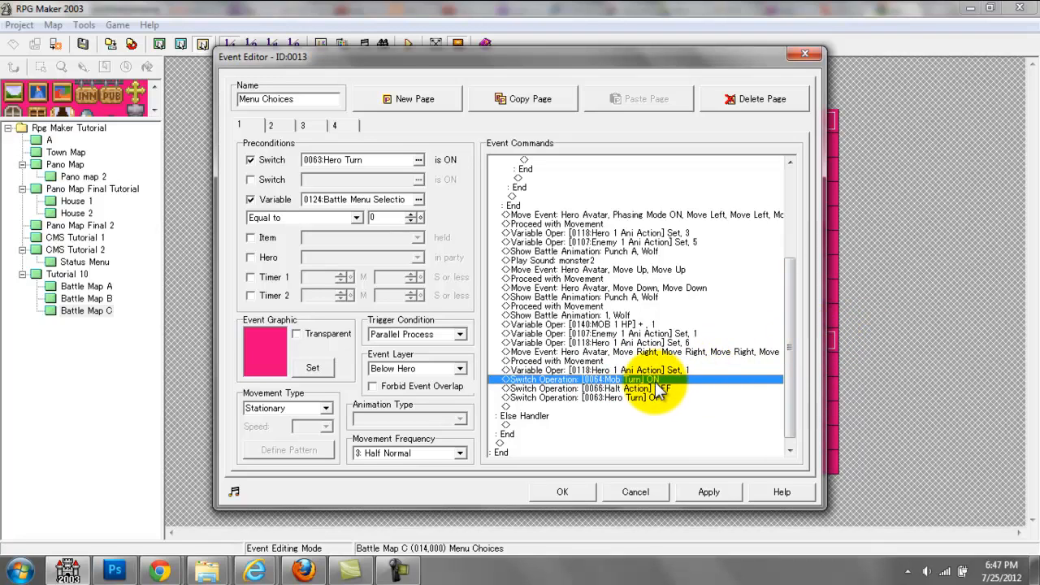
{"action": "double_click", "coordinate": [655, 381]}
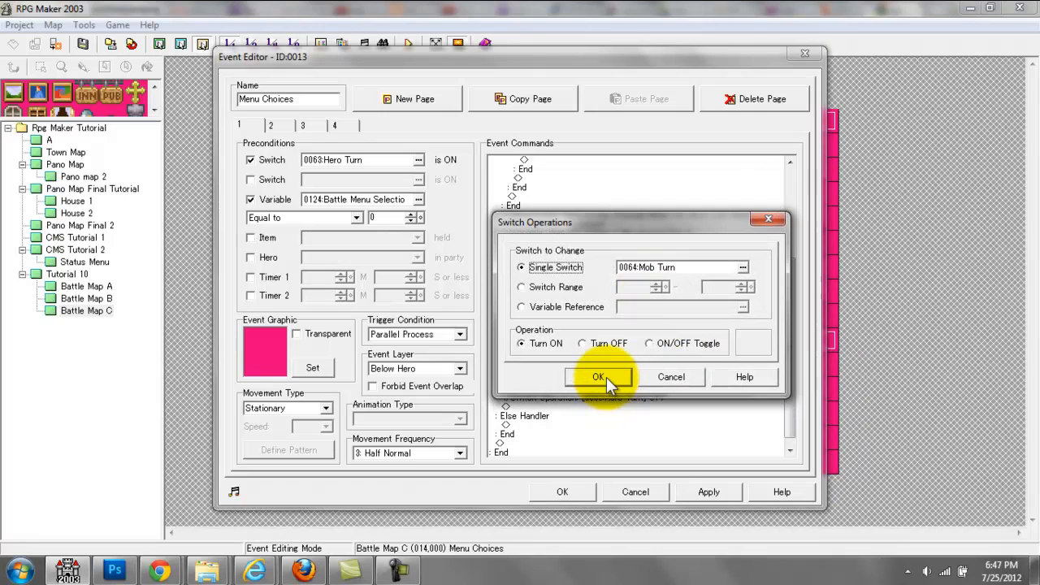
{"action": "left_click", "coordinate": [609, 381]}
{"action": "double_click", "coordinate": [615, 398]}
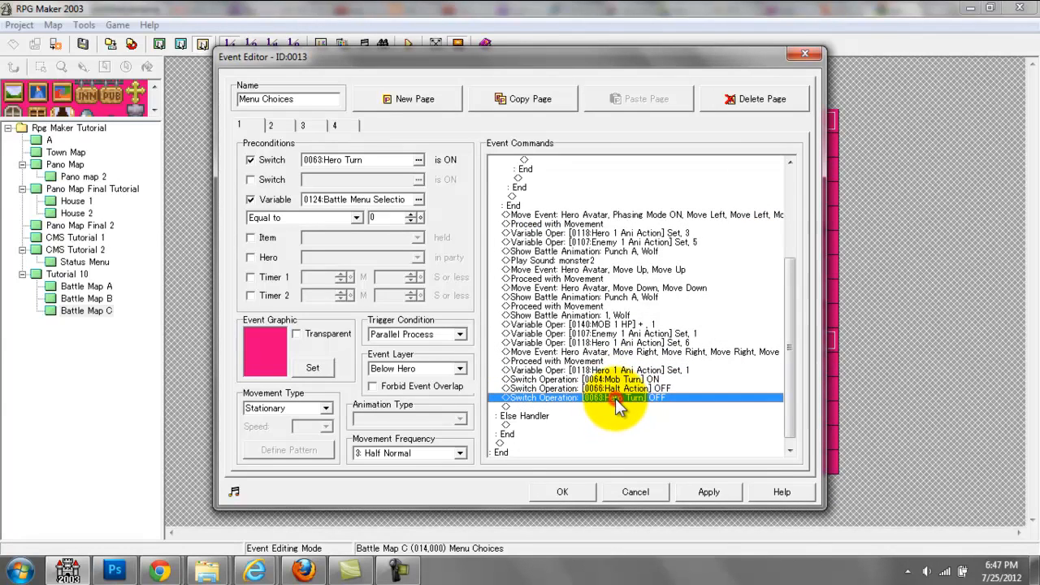
{"action": "left_click", "coordinate": [598, 376]}
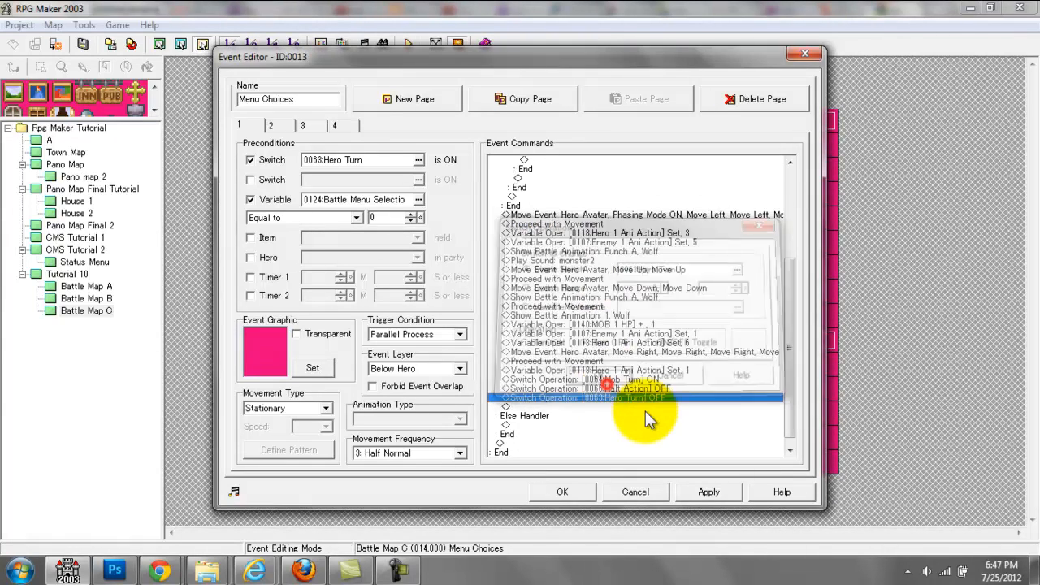
{"action": "double_click", "coordinate": [648, 388]}
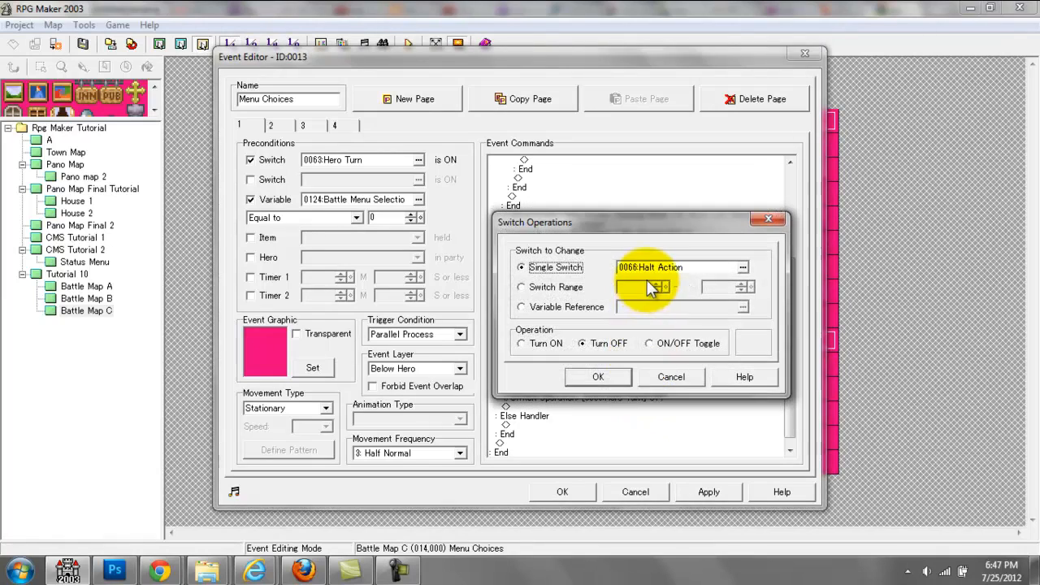
{"action": "left_click", "coordinate": [599, 376]}
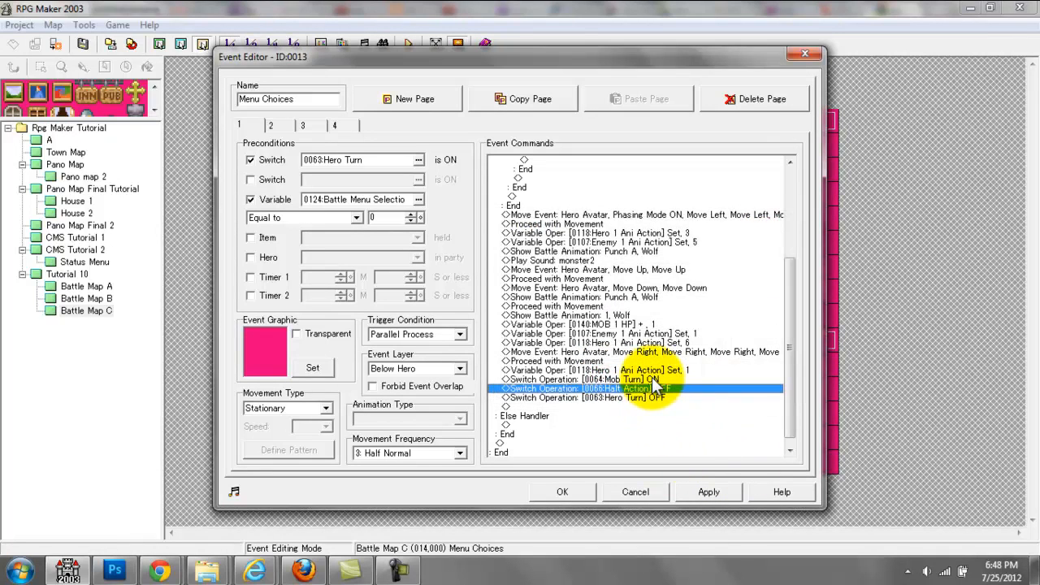
{"action": "left_click", "coordinate": [651, 380]}
{"action": "left_click", "coordinate": [647, 388]}
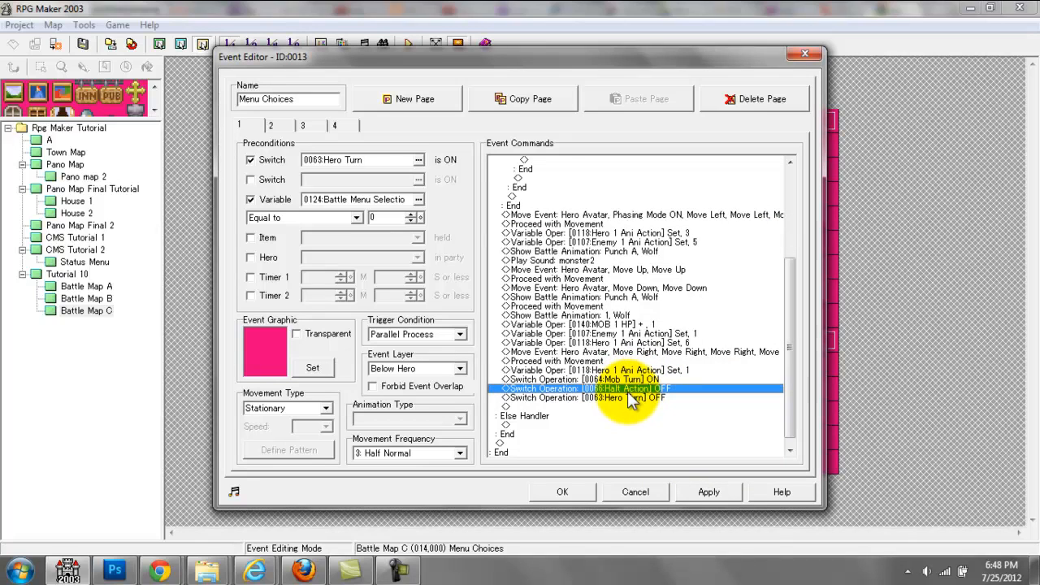
{"action": "left_click", "coordinate": [629, 397]}
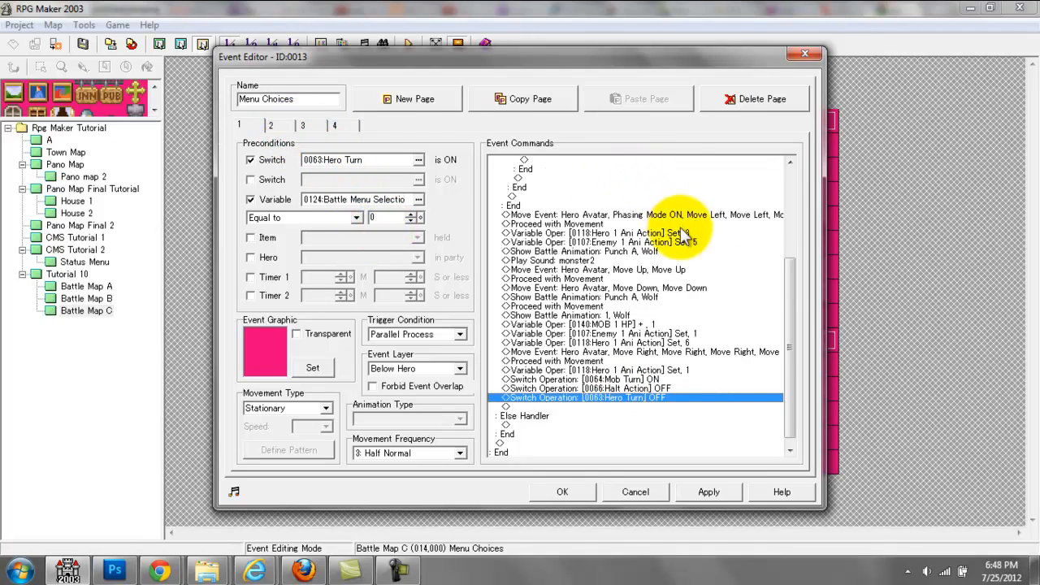
Step: Compare the preconditions and commands on pages 2, 3 and 4 of the Menu Choices event
{"action": "left_click_drag", "start_coordinate": [791, 272], "coordinate": [792, 162]}
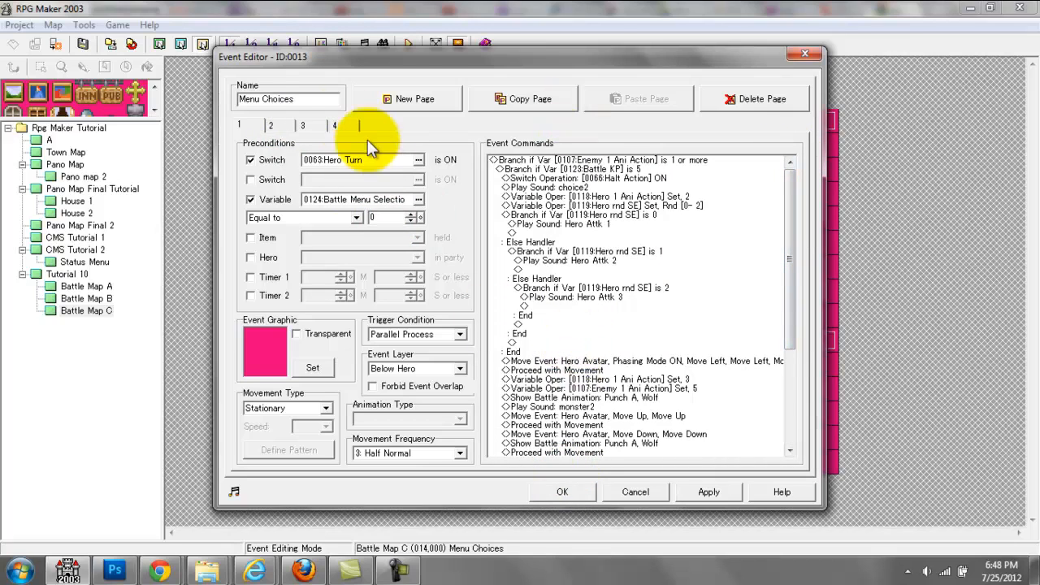
{"action": "left_click", "coordinate": [270, 125]}
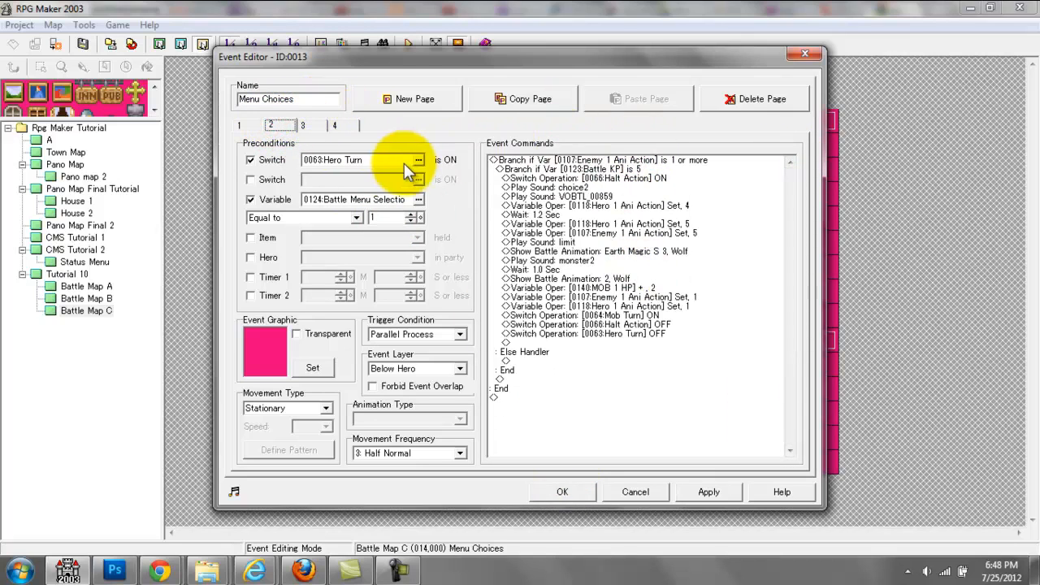
{"action": "left_click", "coordinate": [302, 124]}
{"action": "left_click", "coordinate": [334, 124]}
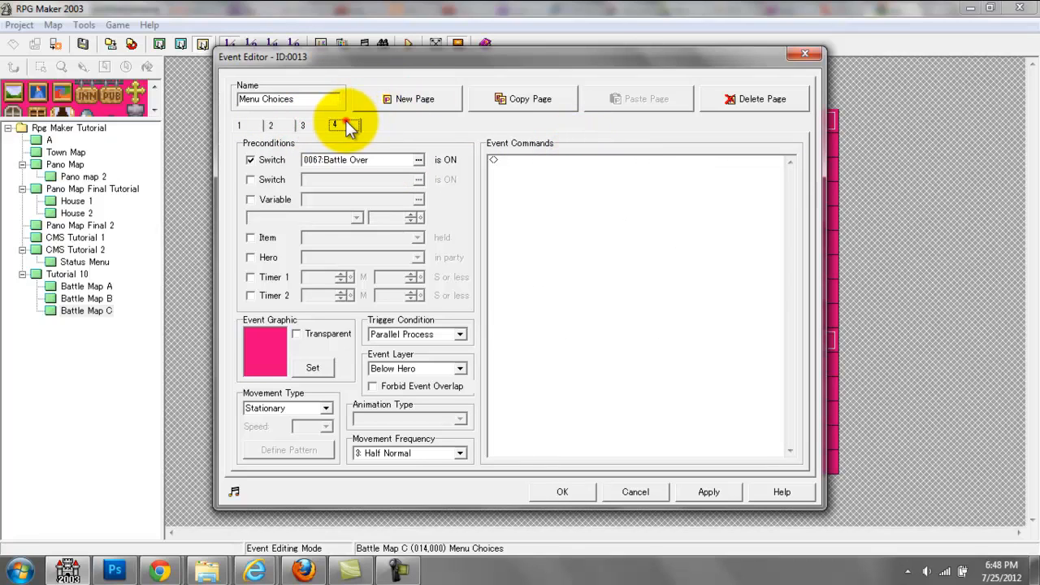
{"action": "left_click", "coordinate": [270, 124]}
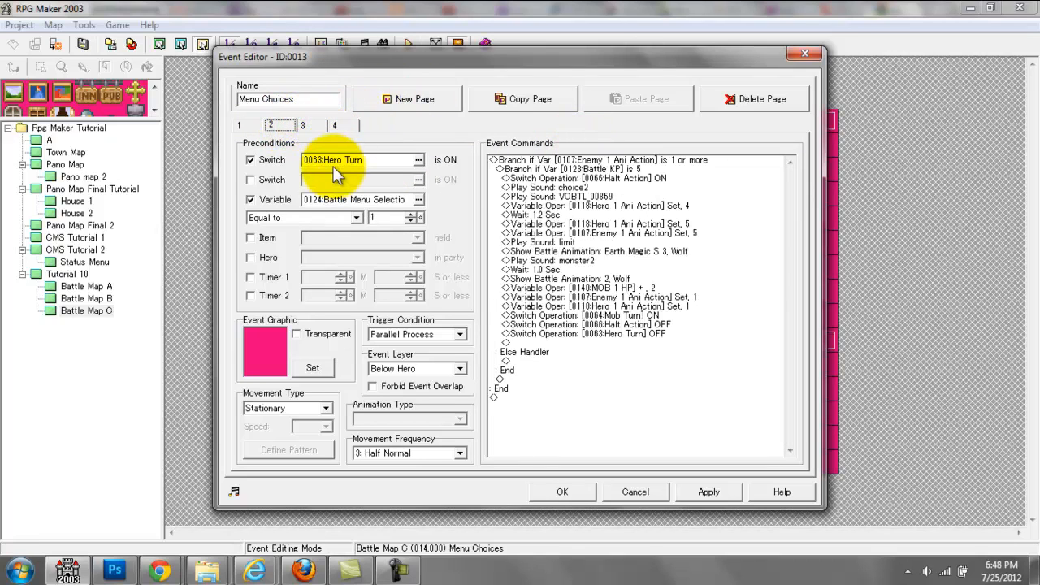
{"action": "left_click", "coordinate": [304, 127]}
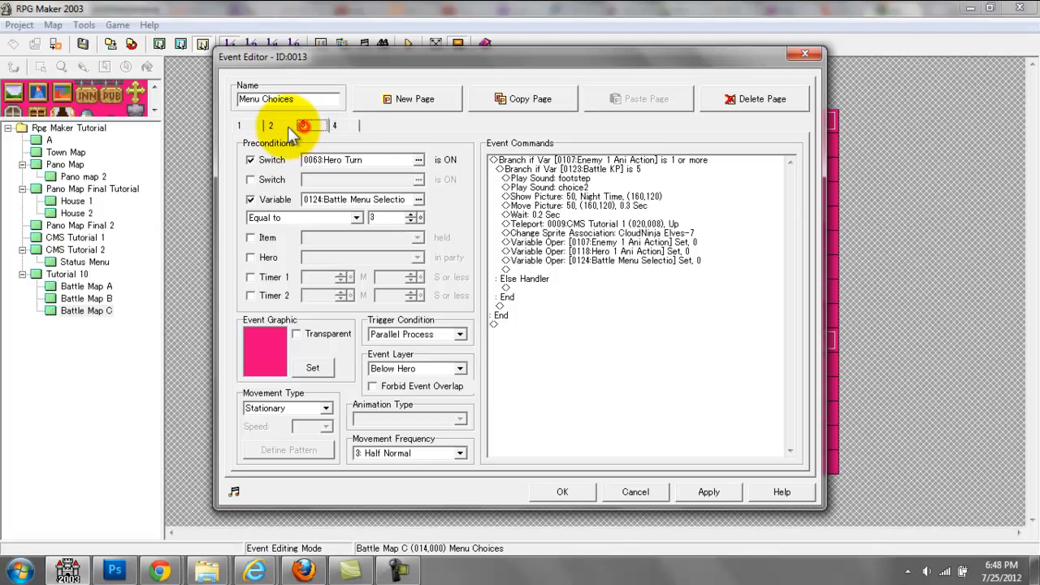
{"action": "left_click", "coordinate": [284, 126]}
{"action": "left_click", "coordinate": [338, 160]}
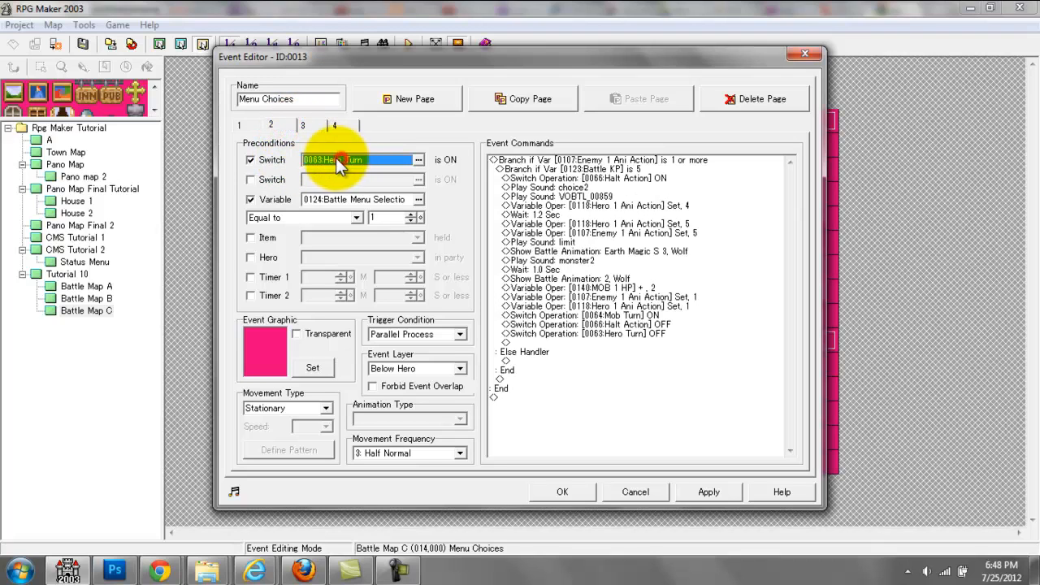
Step: Recheck the Mob Turn and Halt Action switch operations at the end of page 1 and close the Menu Choices event
{"action": "left_click", "coordinate": [240, 126]}
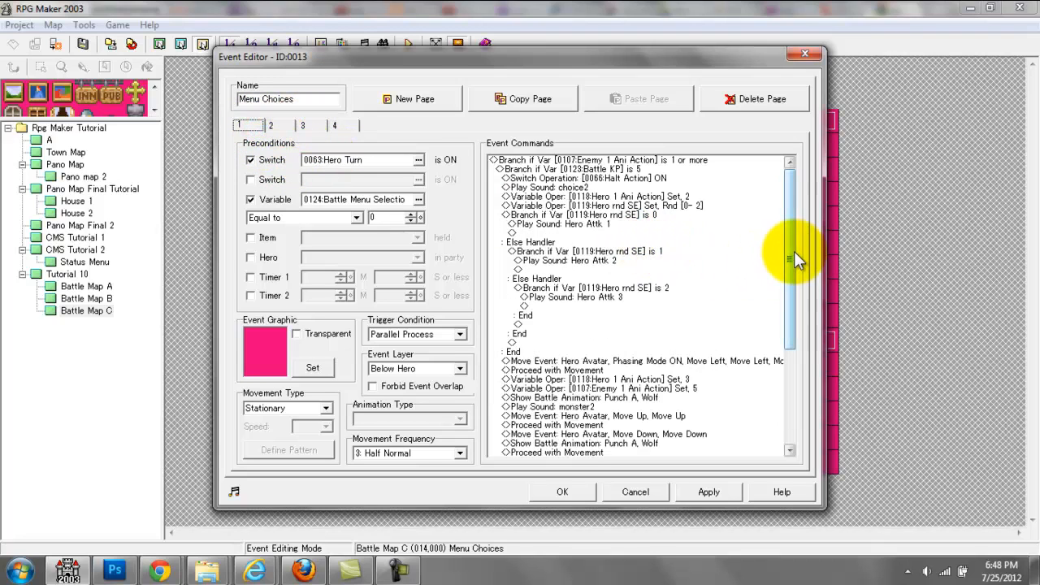
{"action": "left_click_drag", "start_coordinate": [794, 251], "coordinate": [793, 415]}
{"action": "left_click", "coordinate": [674, 371]}
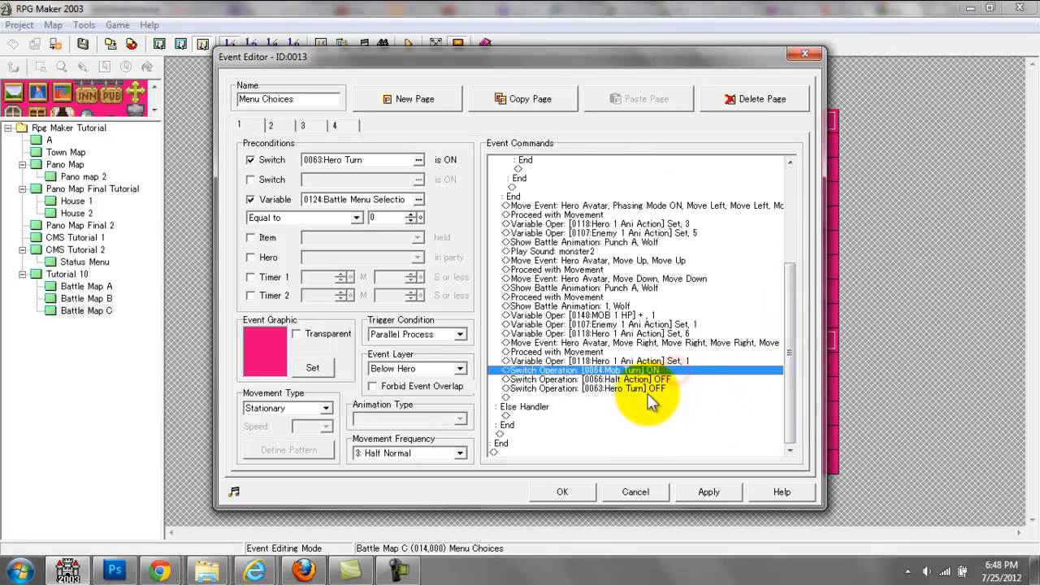
{"action": "left_click", "coordinate": [640, 379]}
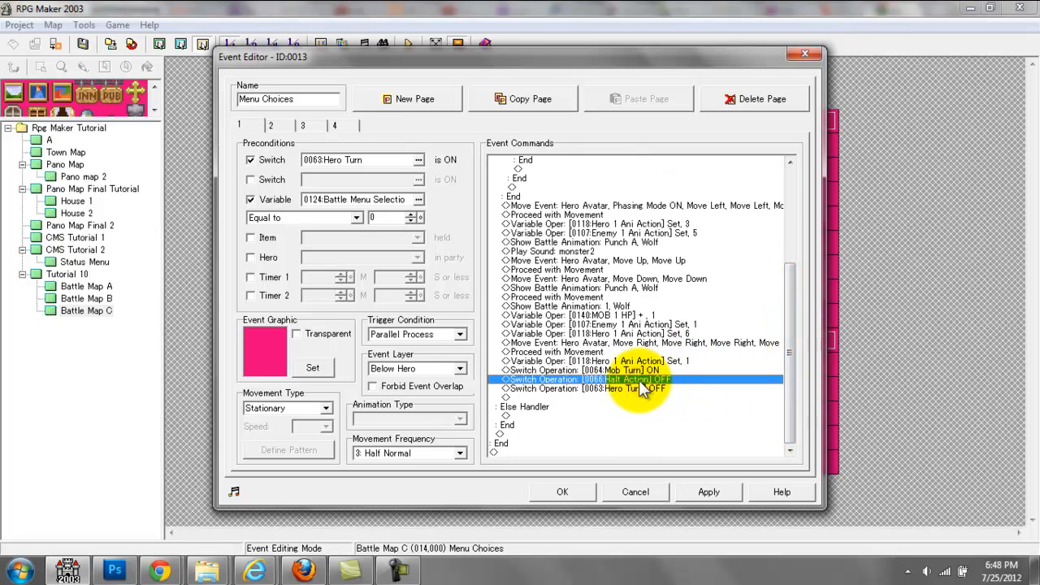
{"action": "left_click", "coordinate": [569, 491]}
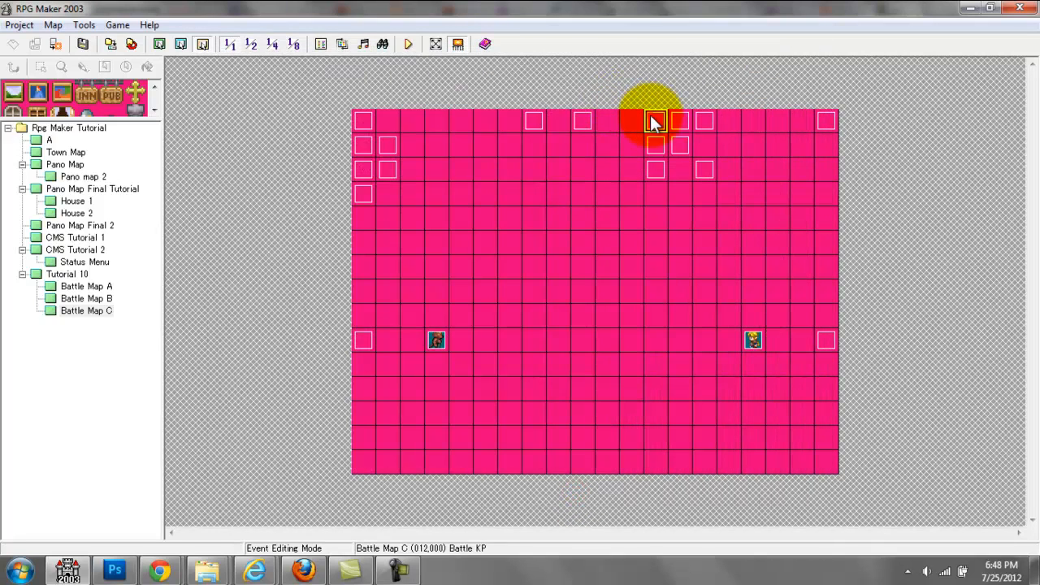
Step: Open the Battle KP event, examine the key input and Battle Menu Selection variable branches on page 1, and close it
{"action": "double_click", "coordinate": [655, 122]}
{"action": "left_click", "coordinate": [272, 123]}
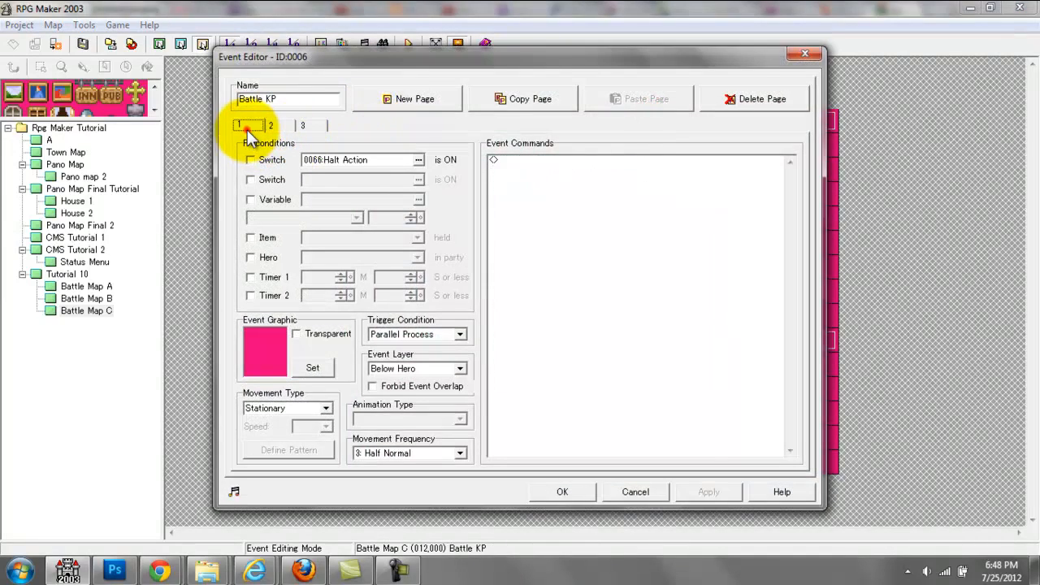
{"action": "left_click", "coordinate": [246, 126]}
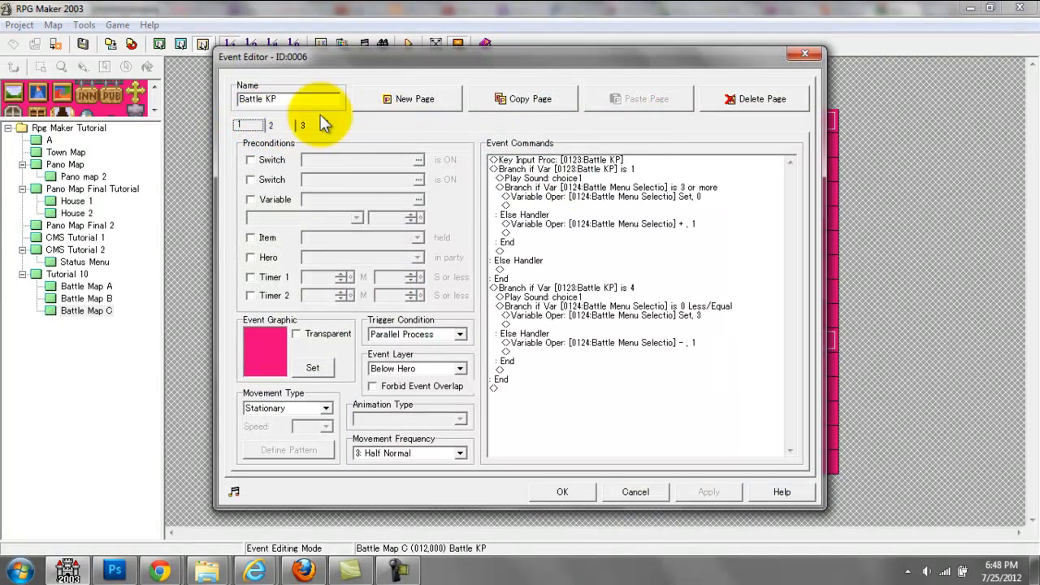
{"action": "left_click", "coordinate": [601, 162]}
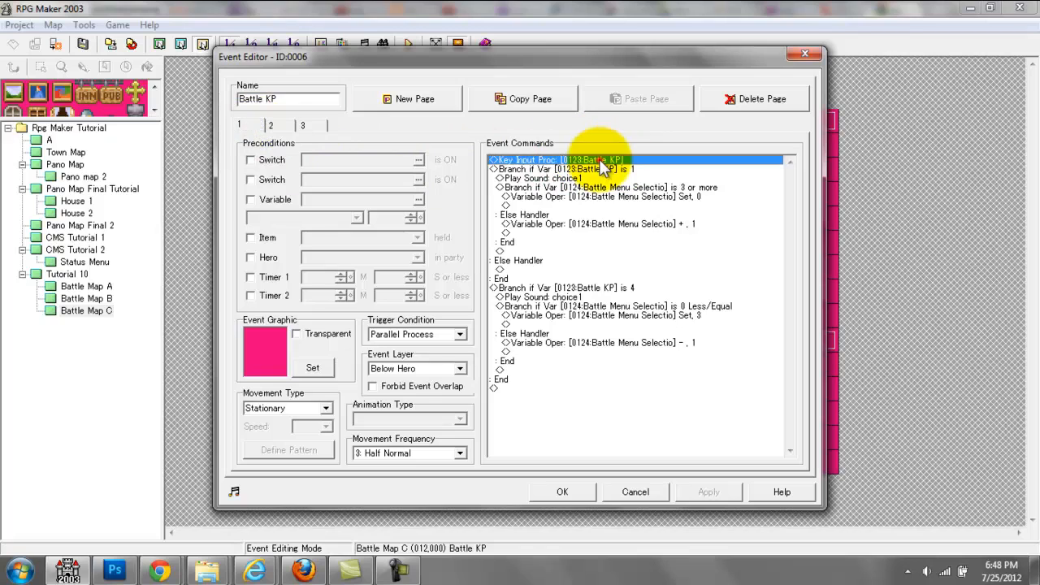
{"action": "left_click", "coordinate": [601, 224]}
{"action": "left_click", "coordinate": [602, 316]}
{"action": "left_click", "coordinate": [605, 169]}
{"action": "left_click", "coordinate": [611, 317]}
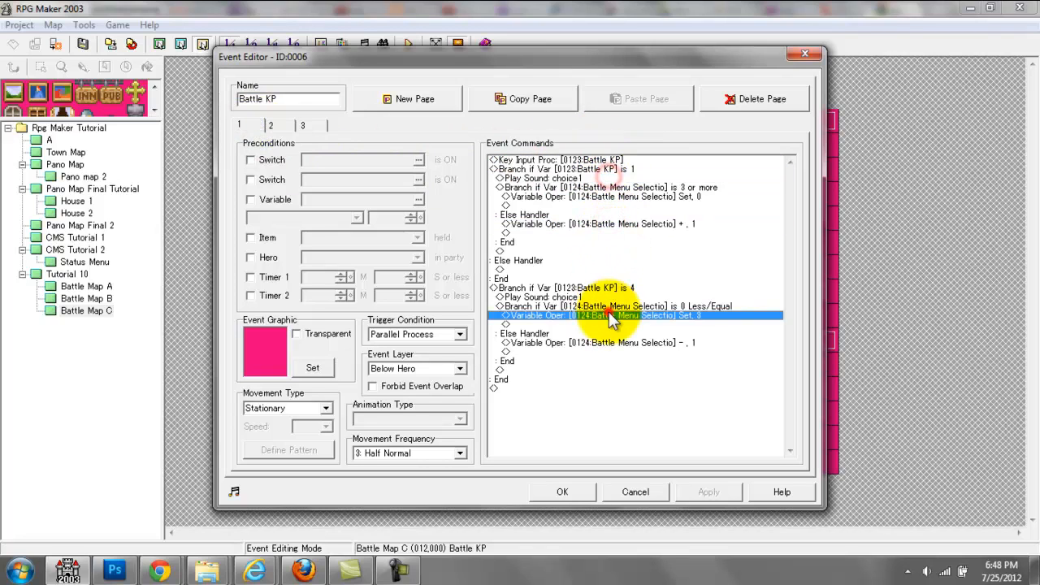
{"action": "left_click", "coordinate": [609, 351]}
{"action": "left_click", "coordinate": [605, 187]}
{"action": "left_click", "coordinate": [605, 160]}
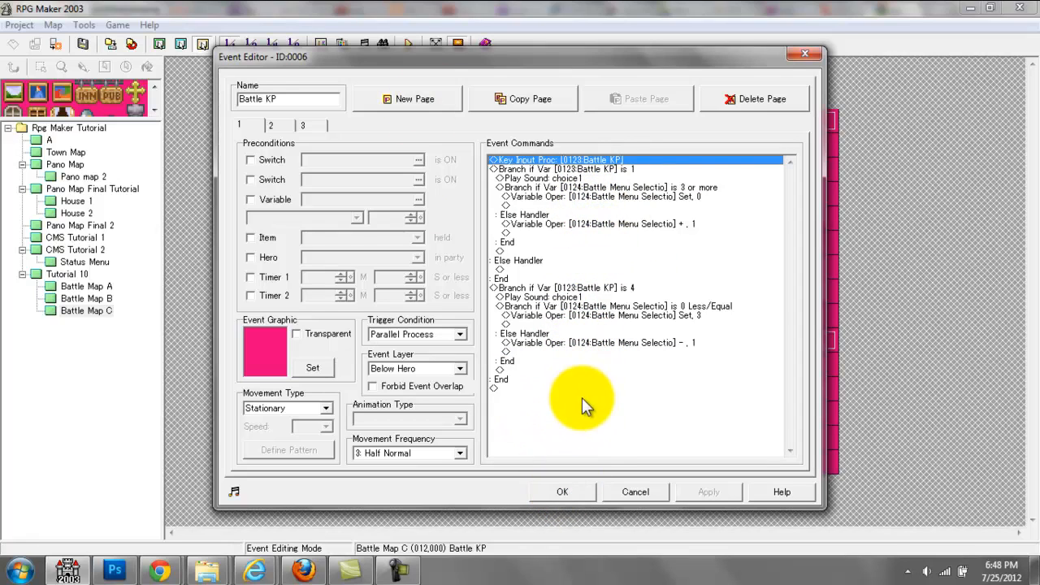
{"action": "left_click", "coordinate": [562, 491]}
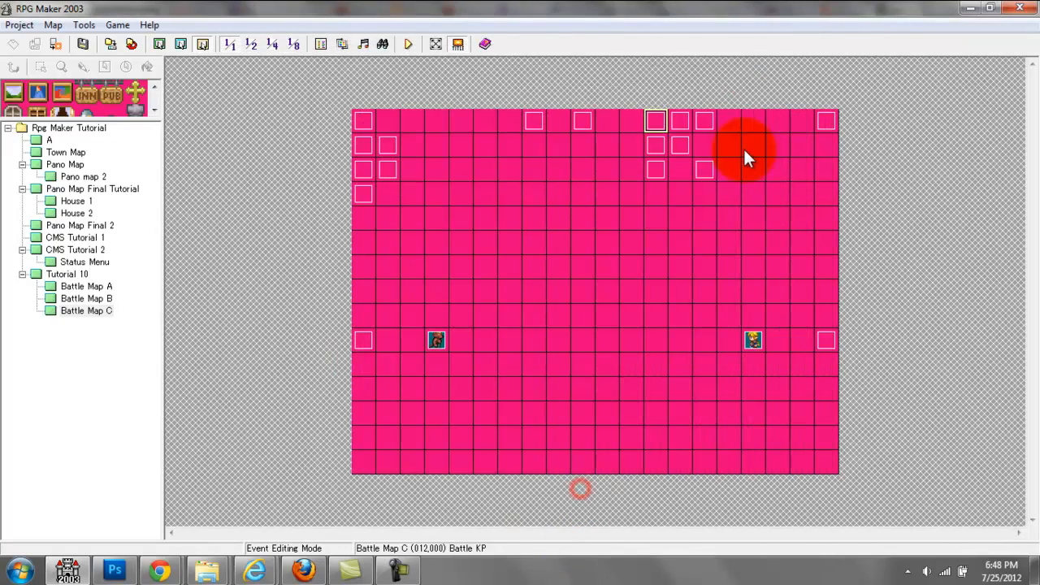
Step: Reopen the Menu Choices event and recheck the Hero Turn and Mob Turn switch operations ending page 1
{"action": "double_click", "coordinate": [706, 114]}
{"action": "left_click_drag", "start_coordinate": [789, 237], "coordinate": [789, 430]}
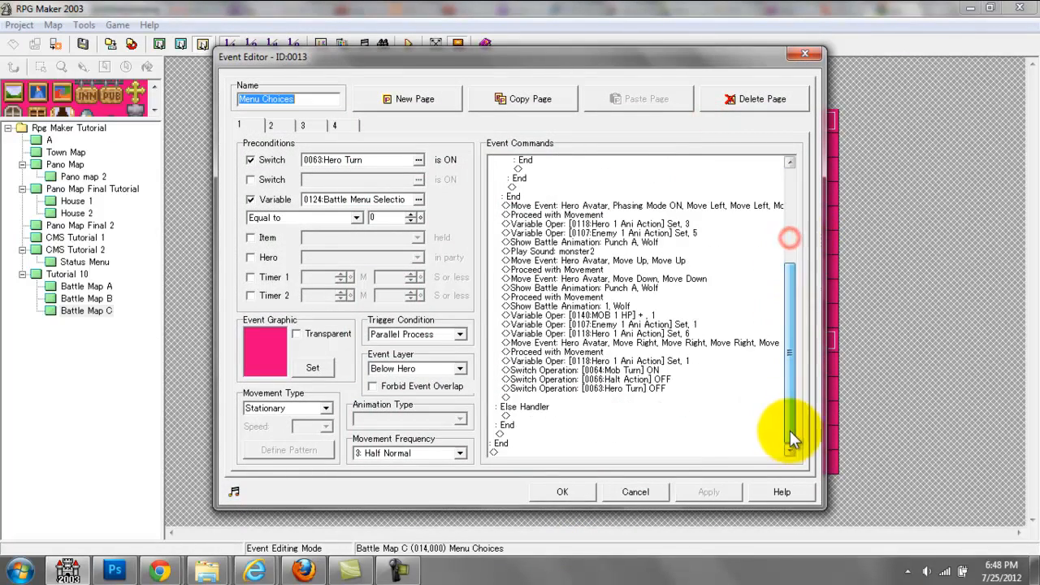
{"action": "left_click", "coordinate": [674, 388]}
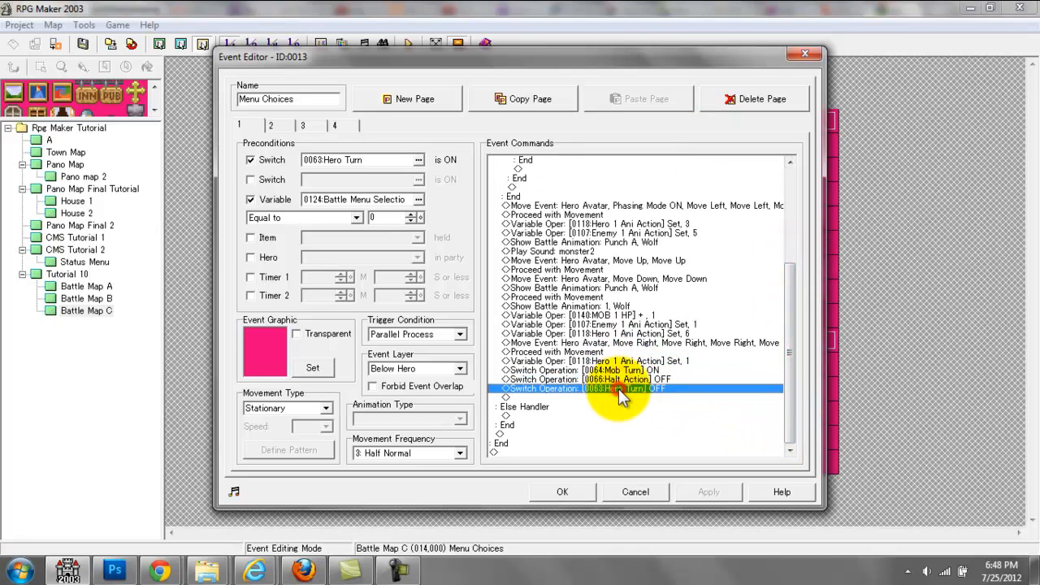
{"action": "left_click", "coordinate": [606, 369]}
{"action": "left_click", "coordinate": [563, 491]}
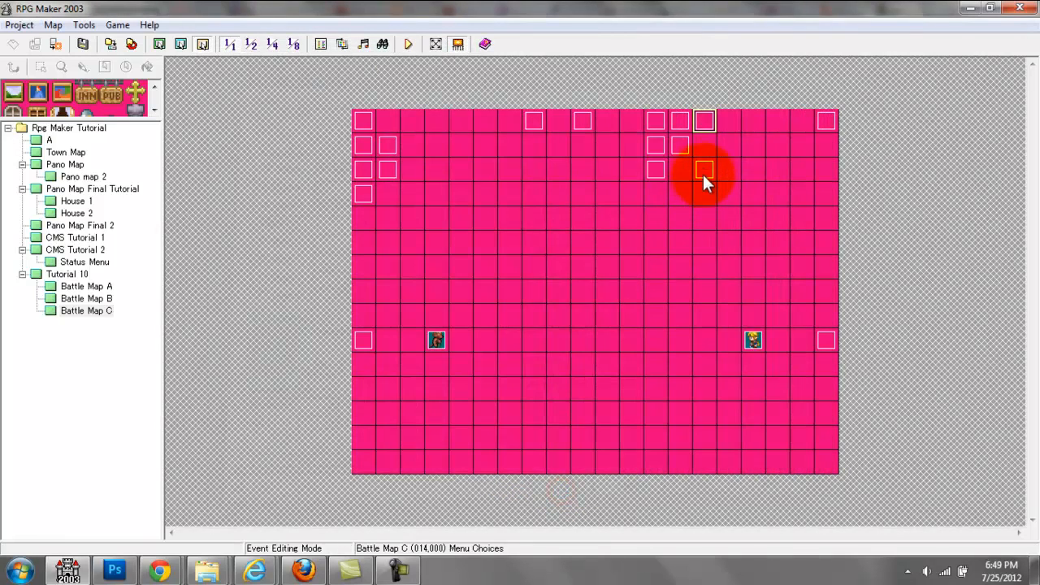
Step: Open the Mob Turn event and examine its switch precondition, opening wait and first two Enemy 1 Ani Action variable operations
{"action": "double_click", "coordinate": [701, 168]}
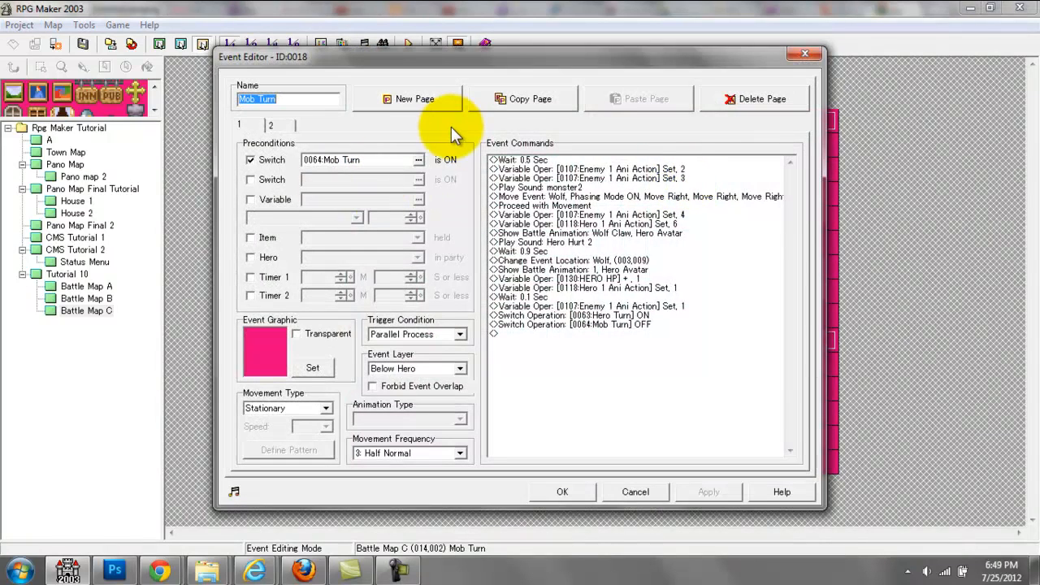
{"action": "left_click_drag", "start_coordinate": [298, 99], "coordinate": [215, 99]}
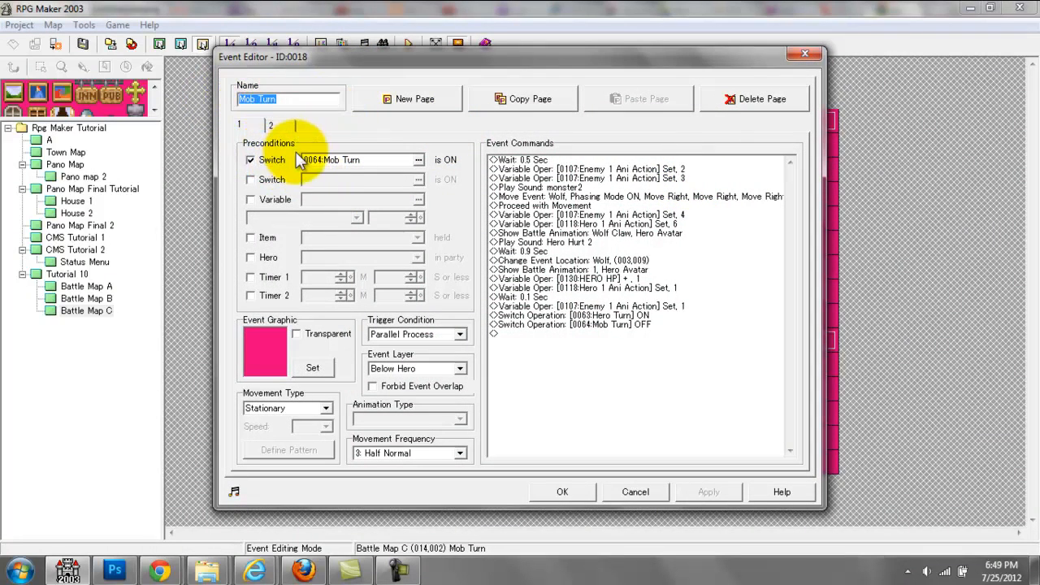
{"action": "left_click", "coordinate": [335, 160]}
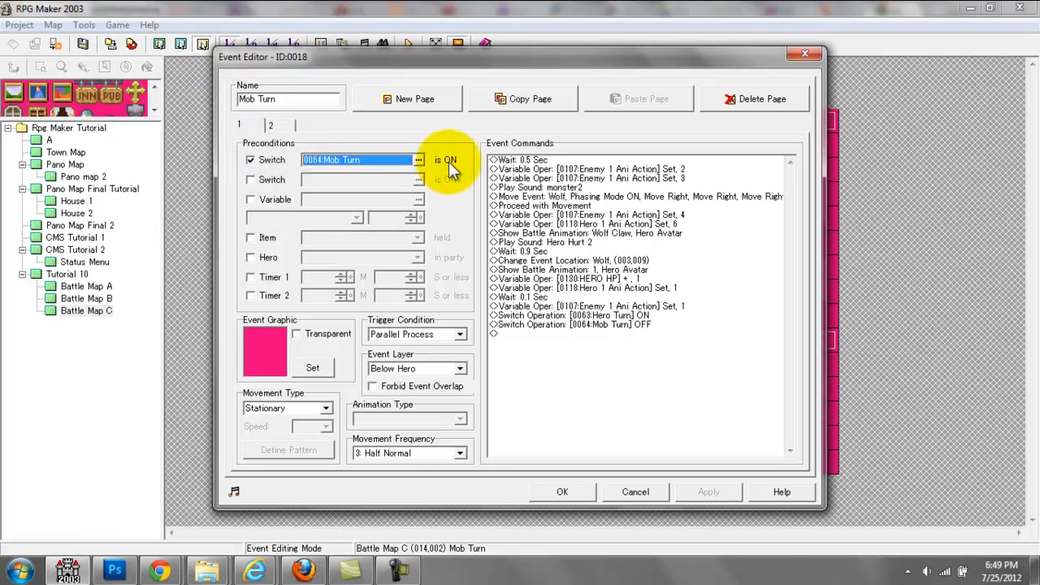
{"action": "left_click", "coordinate": [671, 161]}
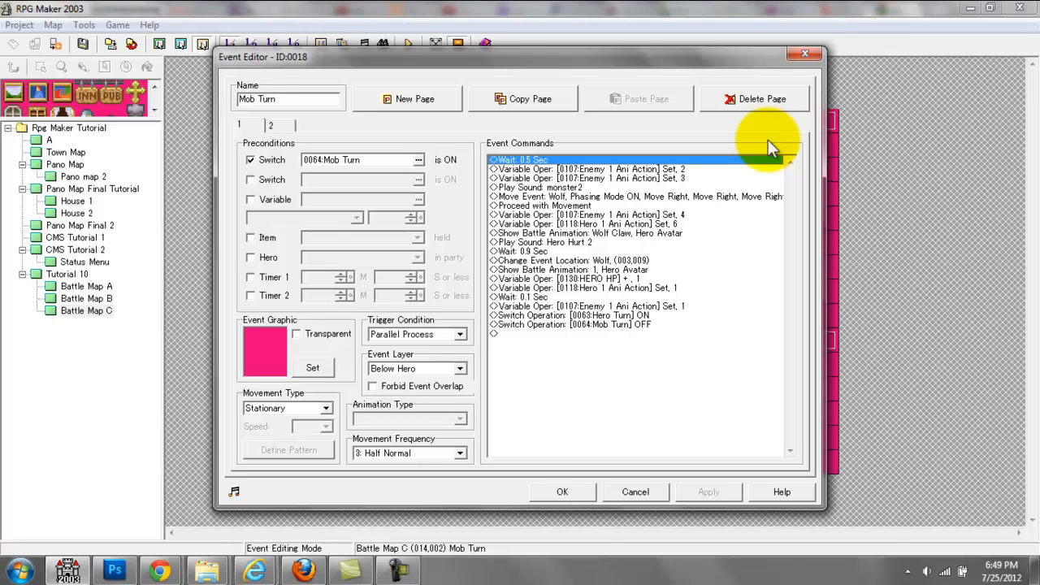
{"action": "key", "text": "Down"}
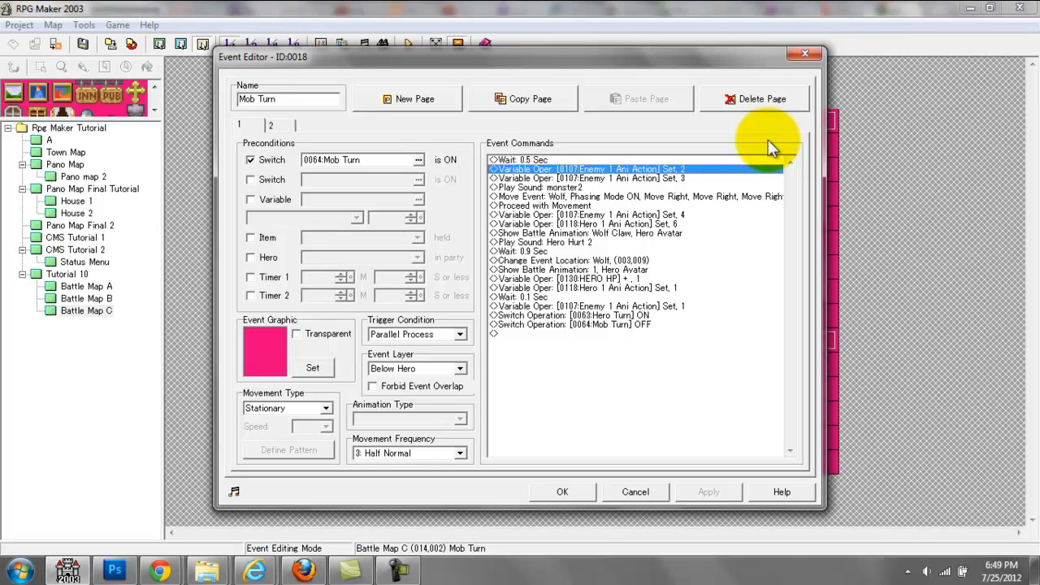
{"action": "key", "text": "Down"}
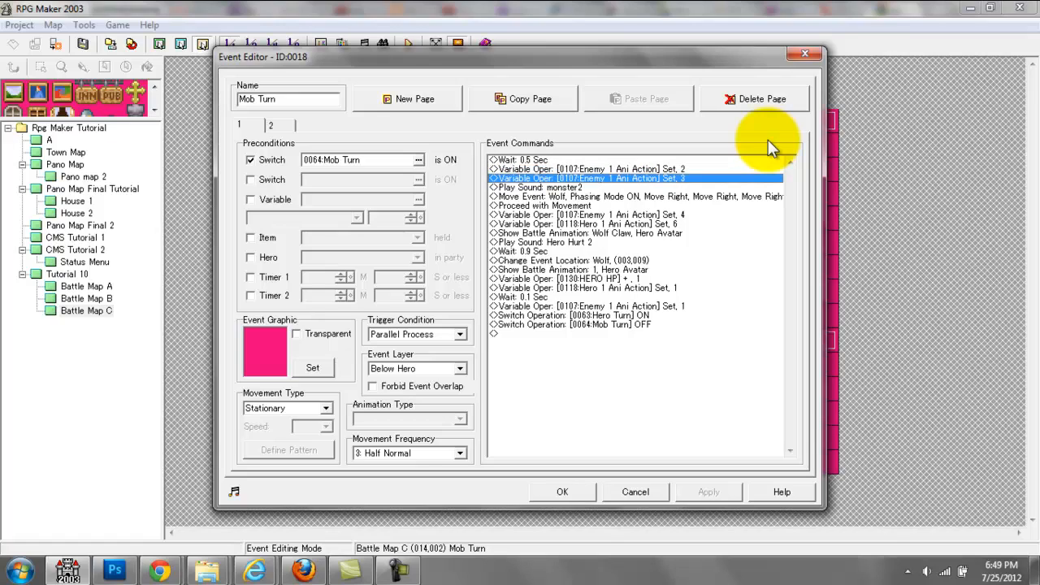
{"action": "left_click", "coordinate": [802, 55]}
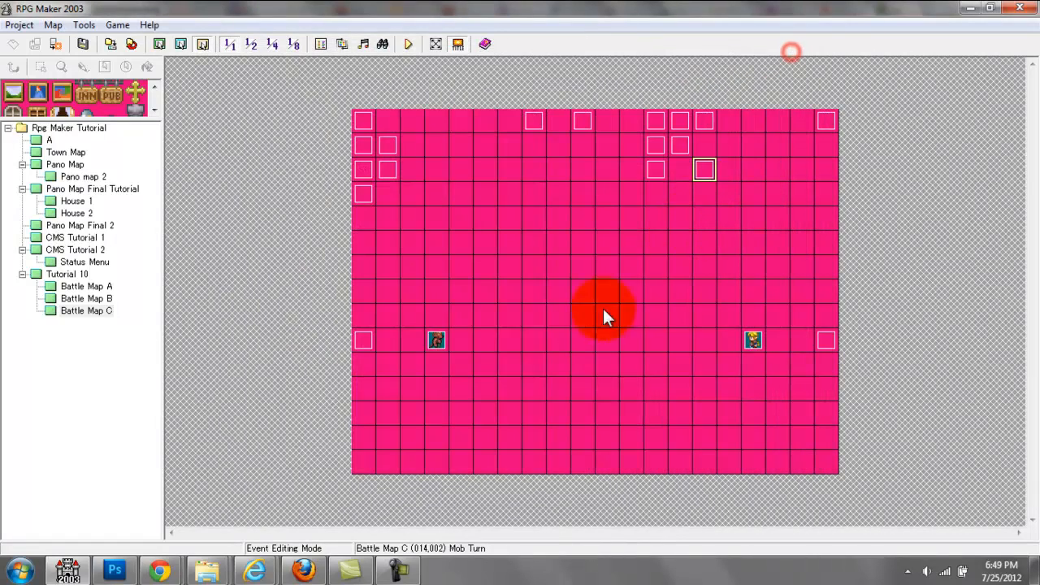
Step: Open the Enemy 1 GFX event and preview the Wolf Pre Attack 1 and 2 images used for Enemy 1 Ani Action 2
{"action": "double_click", "coordinate": [366, 343]}
{"action": "left_click_drag", "start_coordinate": [789, 203], "coordinate": [738, 242]}
{"action": "left_click", "coordinate": [710, 216]}
{"action": "double_click", "coordinate": [710, 215]}
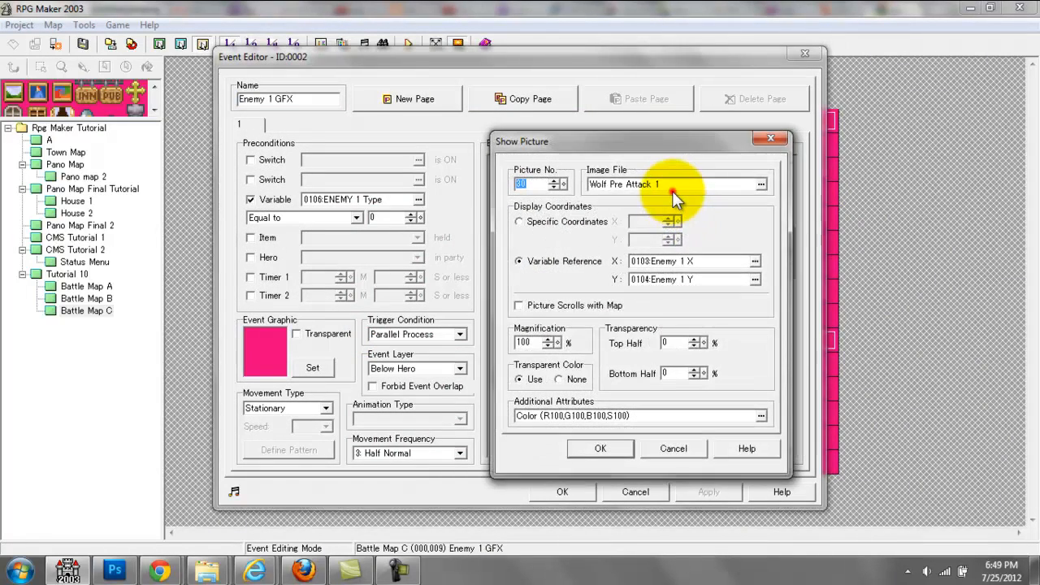
{"action": "left_click", "coordinate": [672, 189]}
{"action": "key", "text": "Down"}
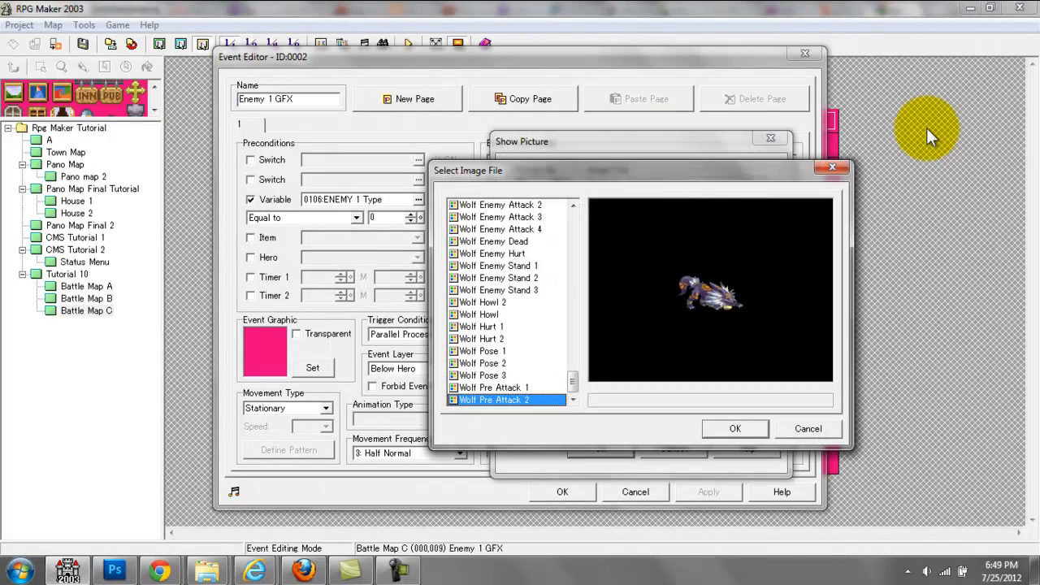
{"action": "key", "text": "Up"}
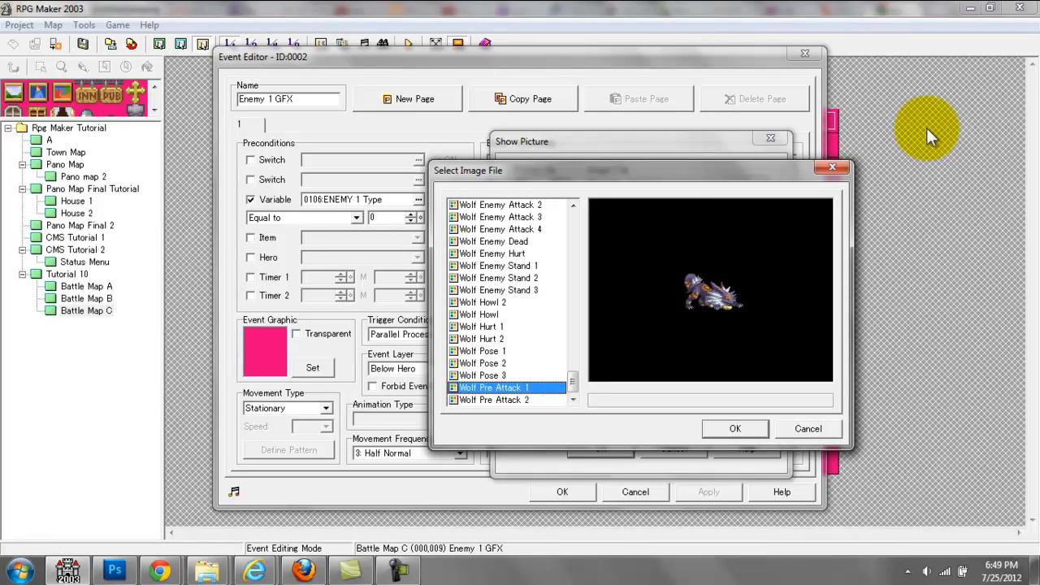
{"action": "key", "text": "Down"}
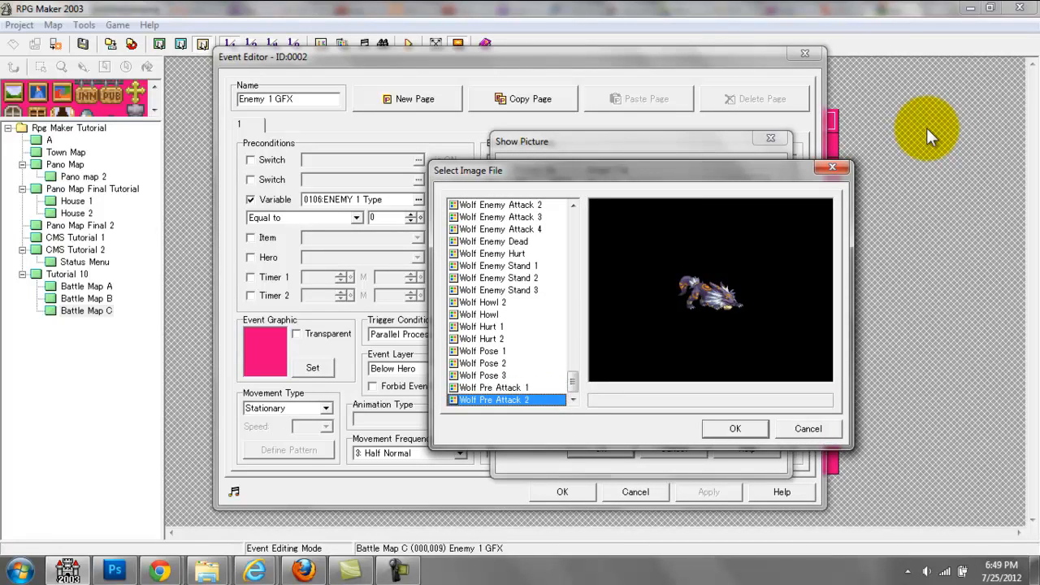
{"action": "left_click", "coordinate": [817, 170]}
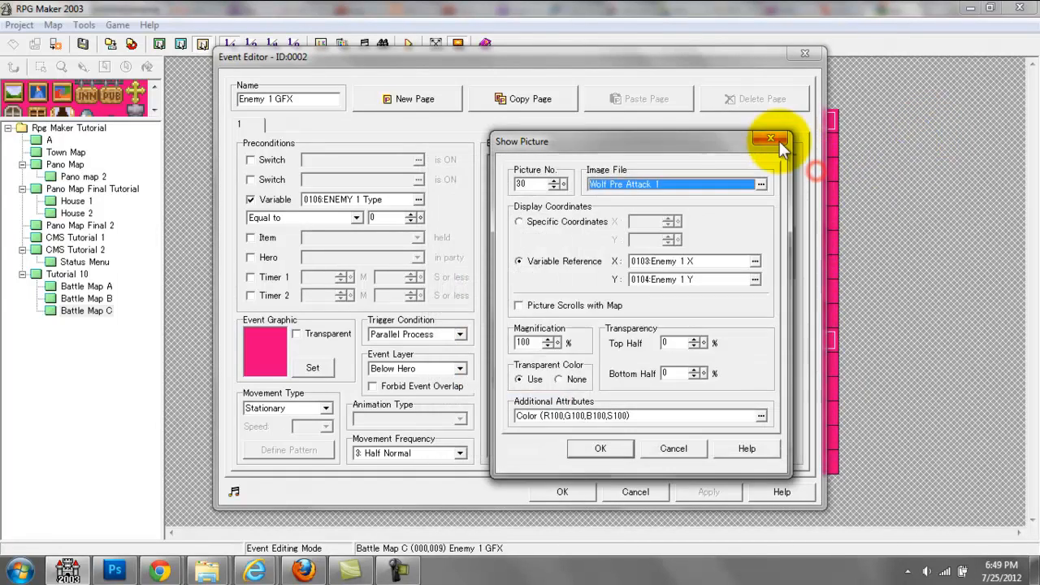
{"action": "left_click", "coordinate": [773, 139]}
Step: Preview the Wolf Charge 1 to 4 images for Enemy 1 Ani Action 3, leaving the picture unchanged, and close Enemy 1 GFX
{"action": "left_click", "coordinate": [735, 388]}
{"action": "double_click", "coordinate": [735, 389]}
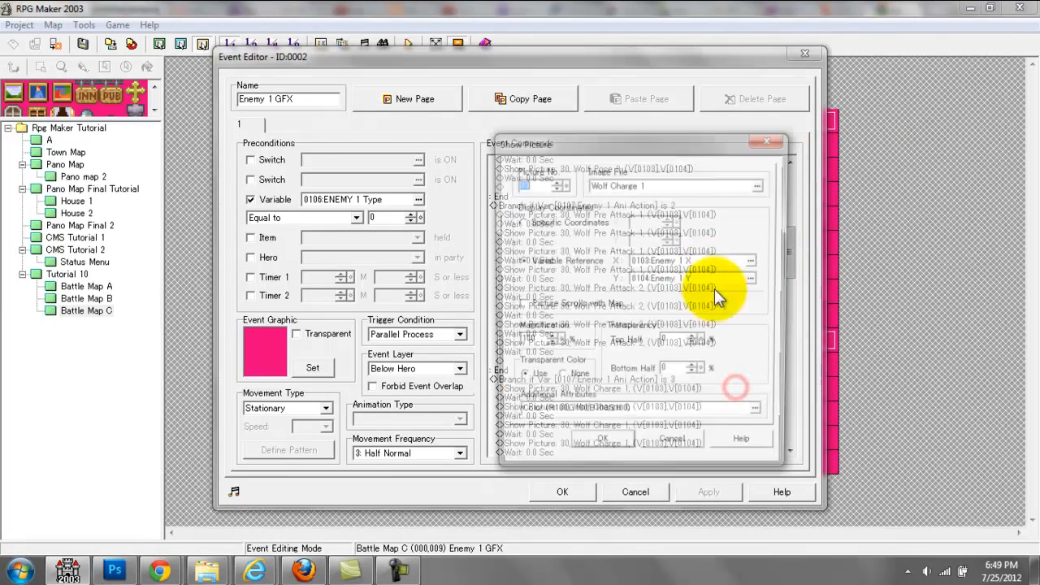
{"action": "left_click", "coordinate": [664, 188]}
{"action": "key", "text": "Down"}
{"action": "key", "text": "Down"}
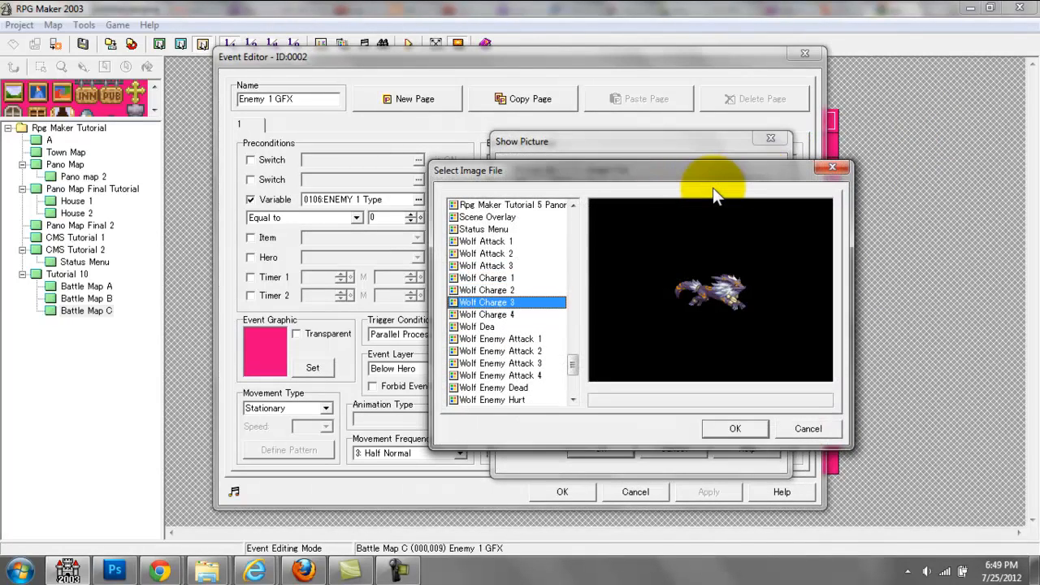
{"action": "key", "text": "Down"}
{"action": "key", "text": "Up"}
{"action": "key", "text": "Up"}
{"action": "key", "text": "Up"}
{"action": "key", "text": "Down"}
{"action": "key", "text": "Down"}
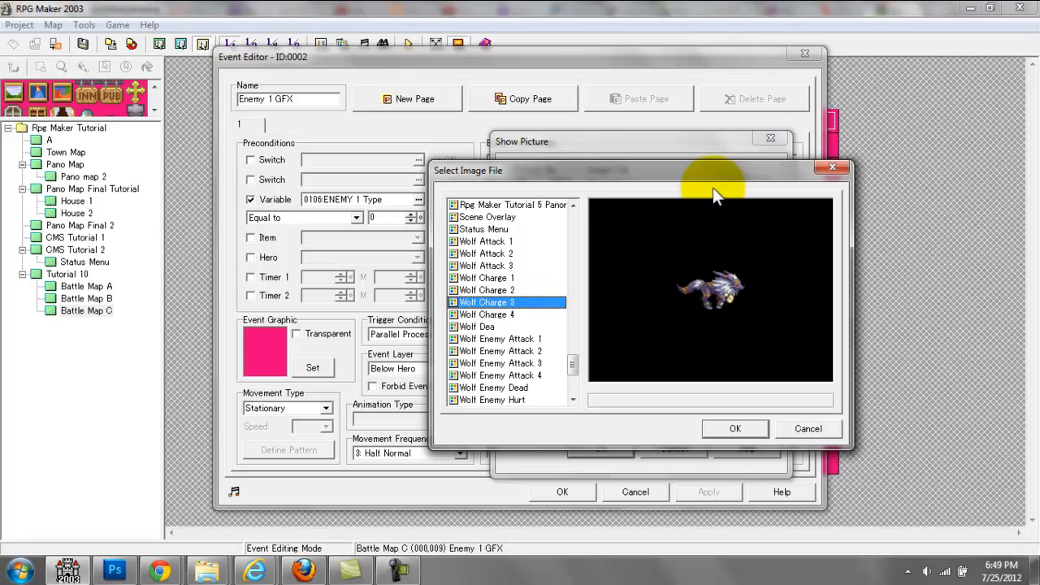
{"action": "key", "text": "Down"}
{"action": "key", "text": "Up"}
{"action": "key", "text": "Up"}
{"action": "key", "text": "Up"}
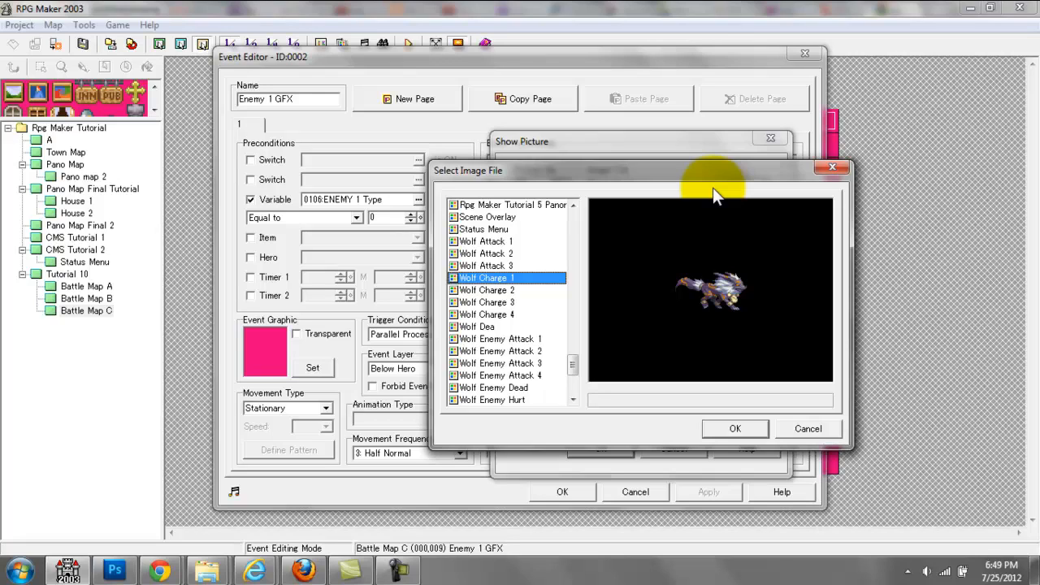
{"action": "key", "text": "Down"}
{"action": "key", "text": "Down"}
{"action": "key", "text": "Down"}
{"action": "key", "text": "Up"}
{"action": "key", "text": "Up"}
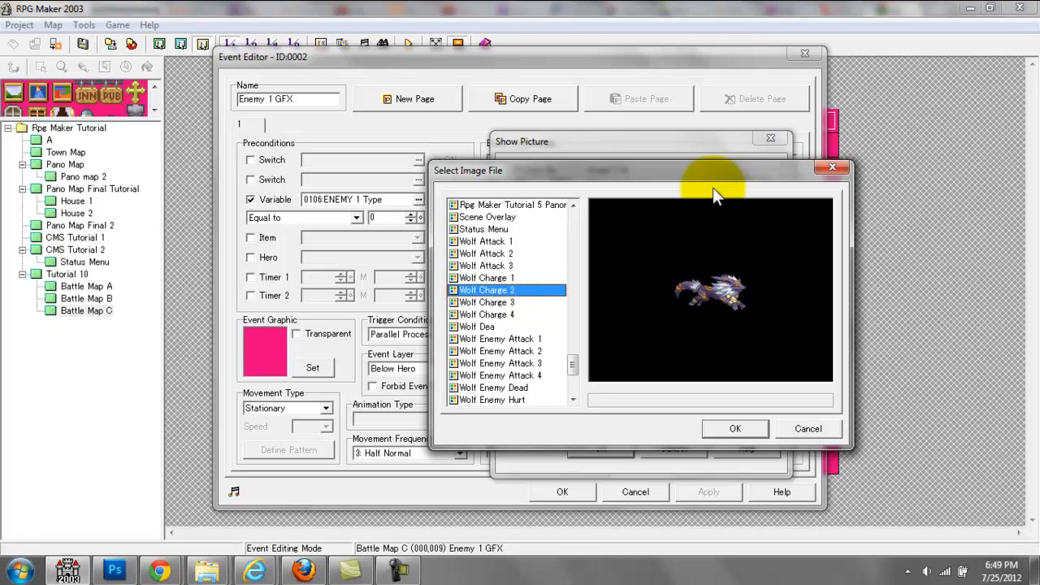
{"action": "key", "text": "Up"}
{"action": "key", "text": "Down"}
{"action": "key", "text": "Down"}
{"action": "key", "text": "Down"}
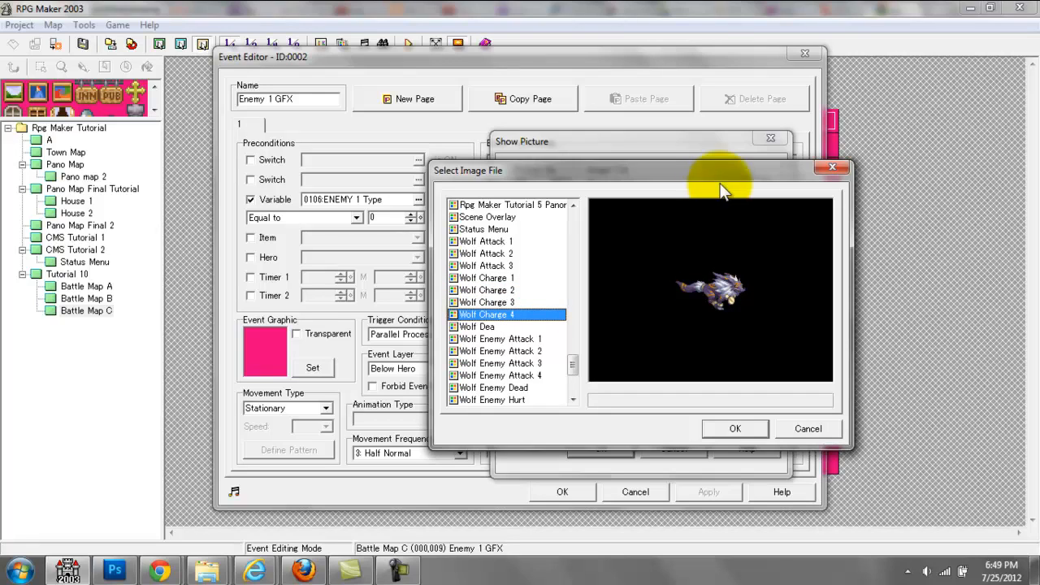
{"action": "left_click", "coordinate": [833, 170]}
{"action": "left_click", "coordinate": [784, 144]}
{"action": "left_click", "coordinate": [794, 54]}
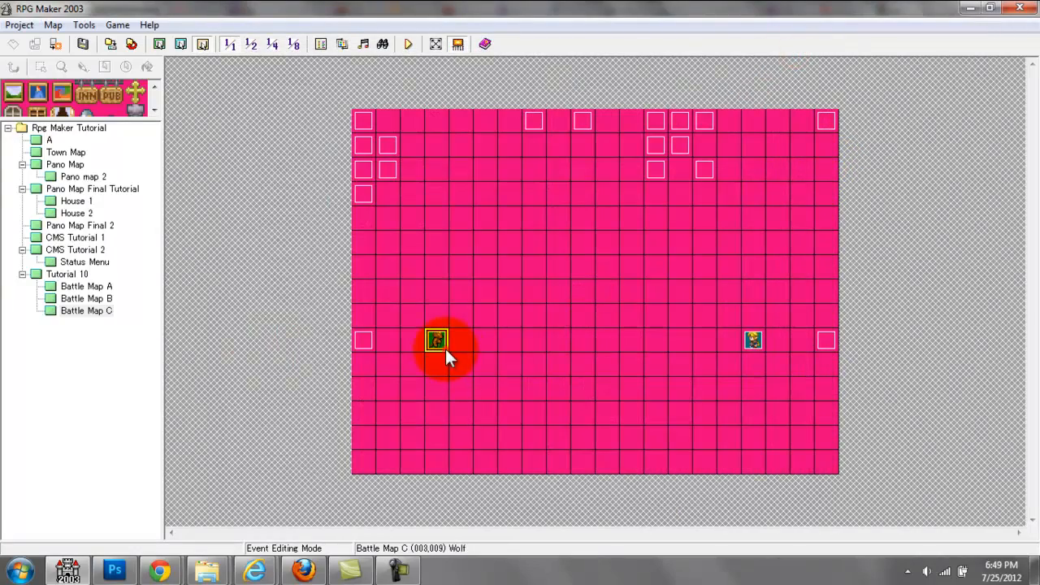
Step: Reopen the Mob Turn event and examine the Wolf's movement pattern in its Move Event command
{"action": "double_click", "coordinate": [699, 166]}
{"action": "left_click", "coordinate": [607, 188]}
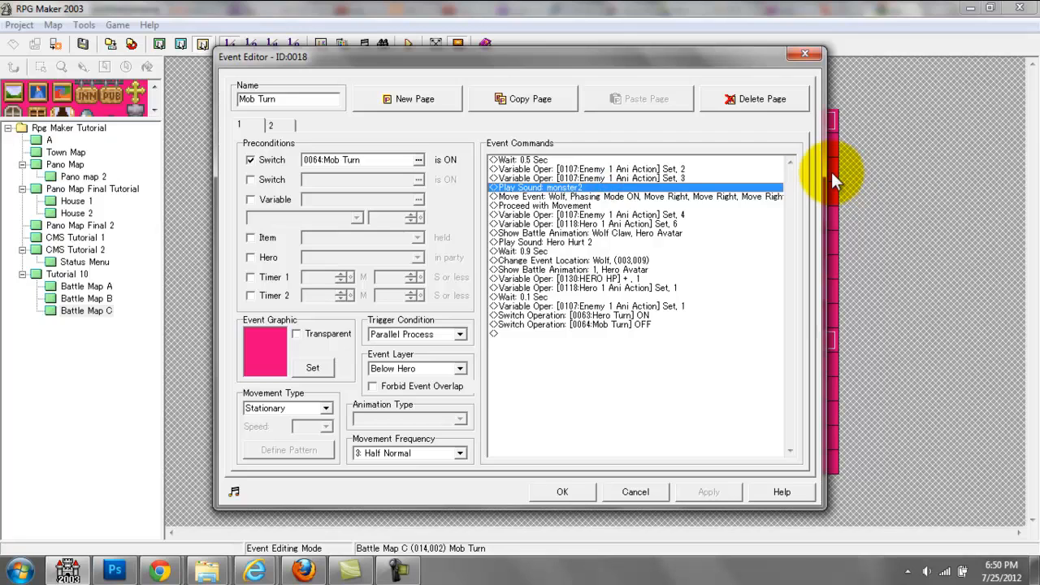
{"action": "key", "text": "Down"}
{"action": "key", "text": "Return"}
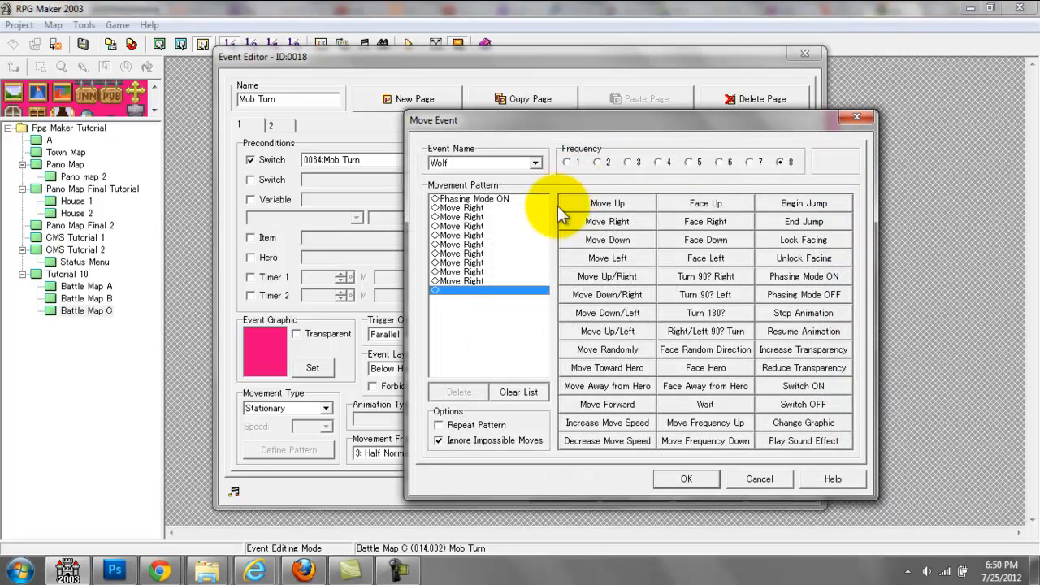
{"action": "left_click", "coordinate": [522, 200]}
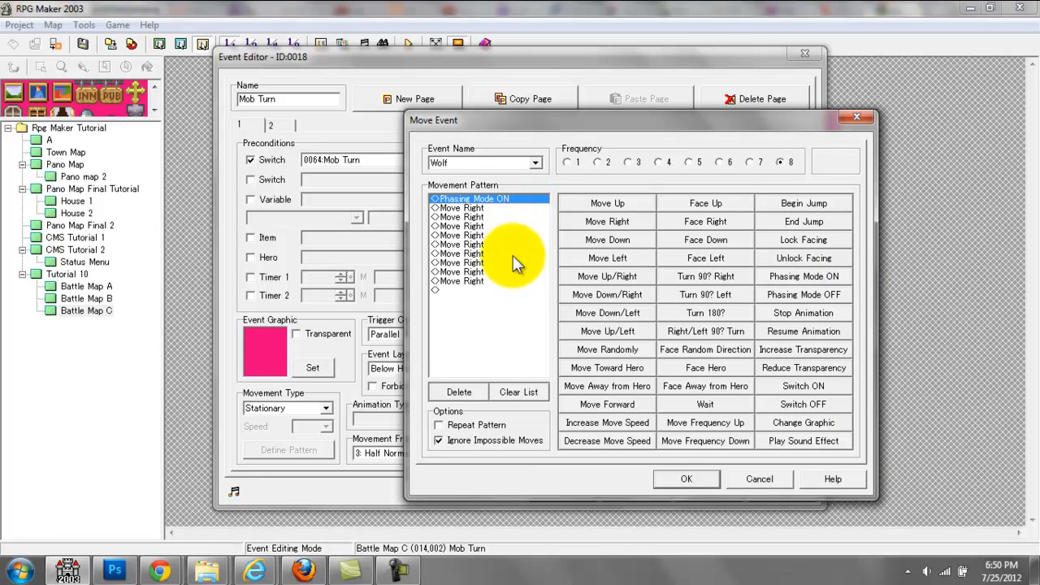
{"action": "left_click", "coordinate": [505, 281]}
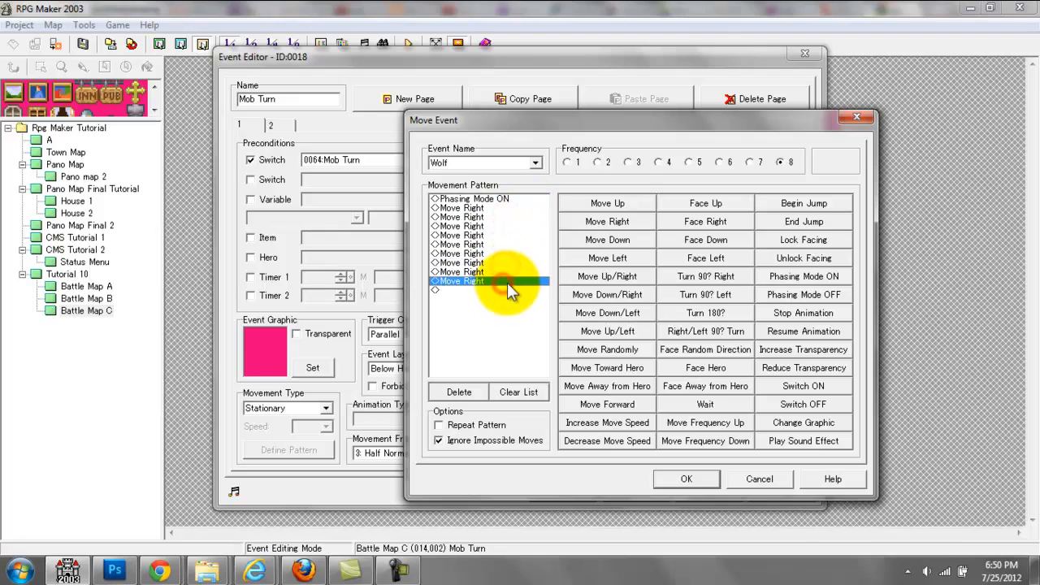
{"action": "left_click", "coordinate": [504, 208]}
{"action": "left_click", "coordinate": [507, 226]}
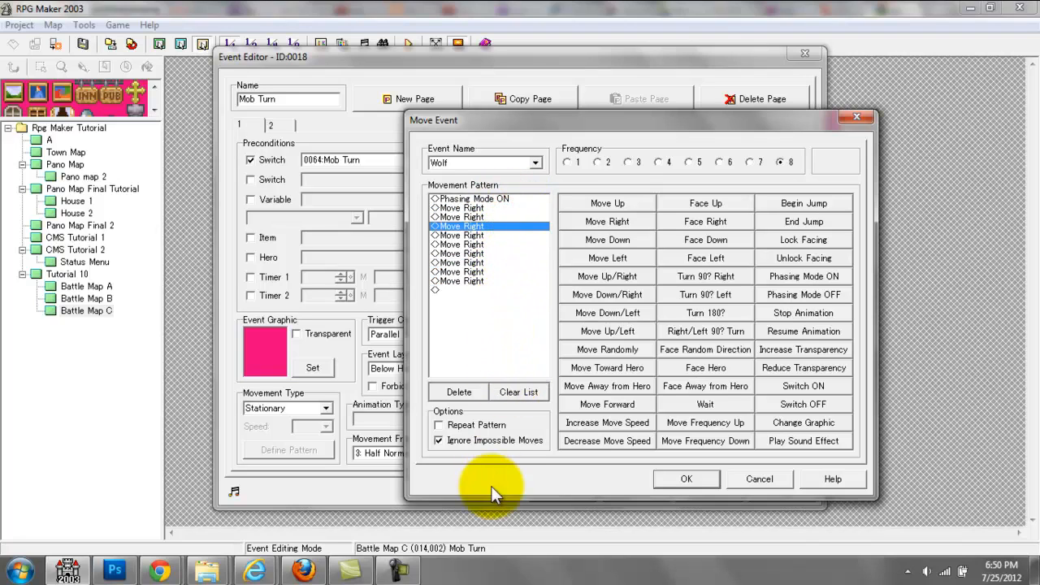
{"action": "left_click", "coordinate": [697, 481]}
Step: Examine Mob Turn's Proceed with Movement and Enemy 1 Ani Action Set 4 commands, and close the event
{"action": "left_click", "coordinate": [671, 206]}
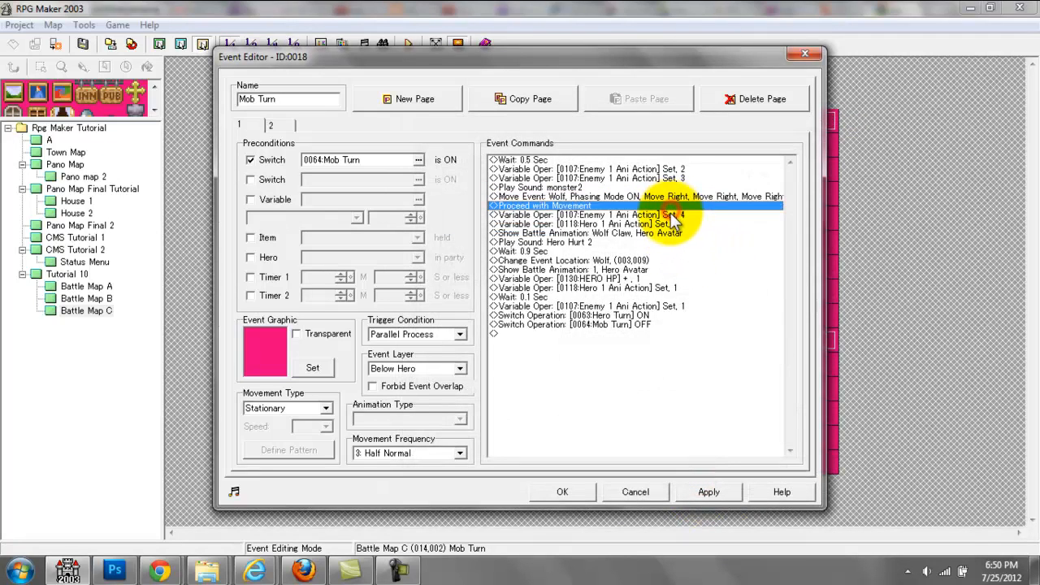
{"action": "left_click", "coordinate": [671, 215]}
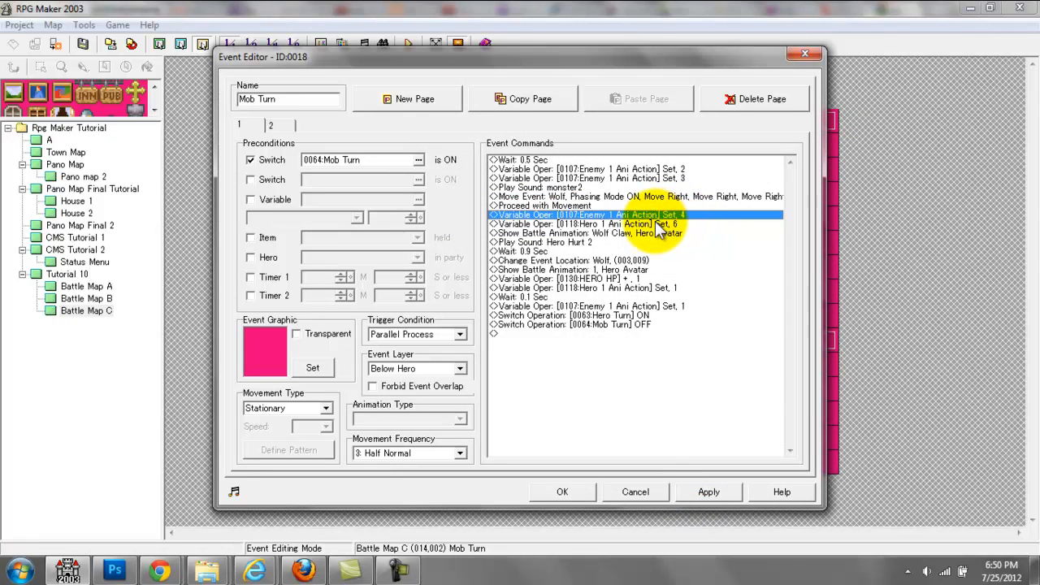
{"action": "left_click", "coordinate": [563, 492]}
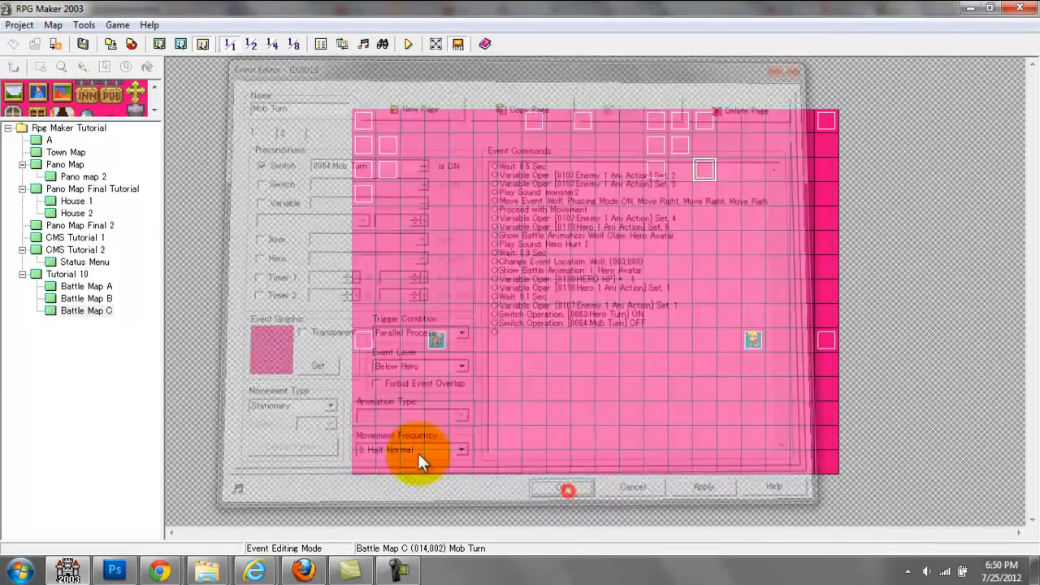
Step: Open the Enemy 1 GFX event and view the image selection of the first Wolf Attack 1 picture under Enemy 1 Ani Action 4
{"action": "double_click", "coordinate": [360, 341]}
{"action": "left_click_drag", "start_coordinate": [796, 196], "coordinate": [789, 346]}
{"action": "left_click", "coordinate": [670, 261]}
{"action": "double_click", "coordinate": [668, 268]}
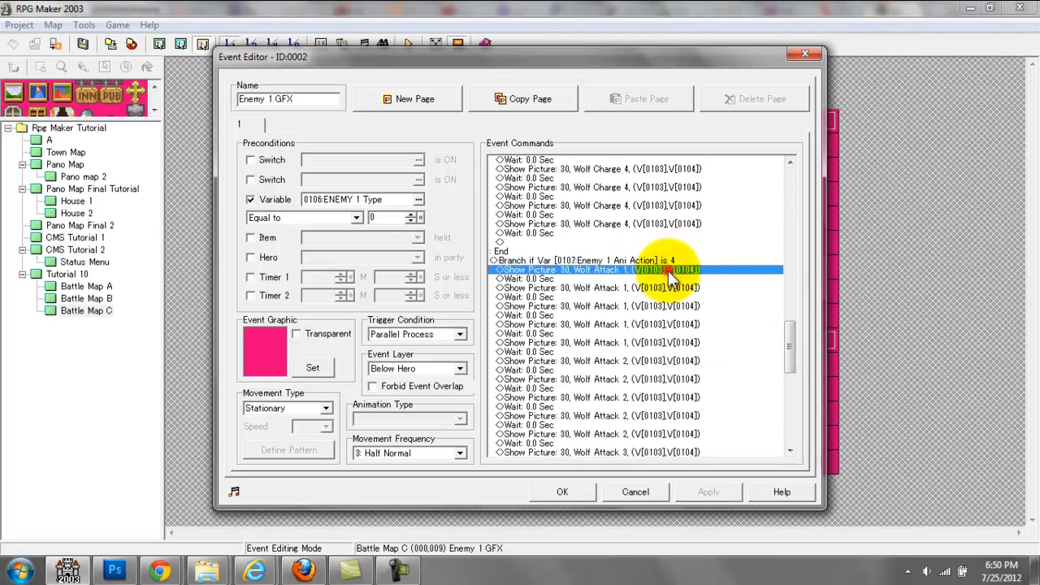
{"action": "left_click", "coordinate": [644, 188]}
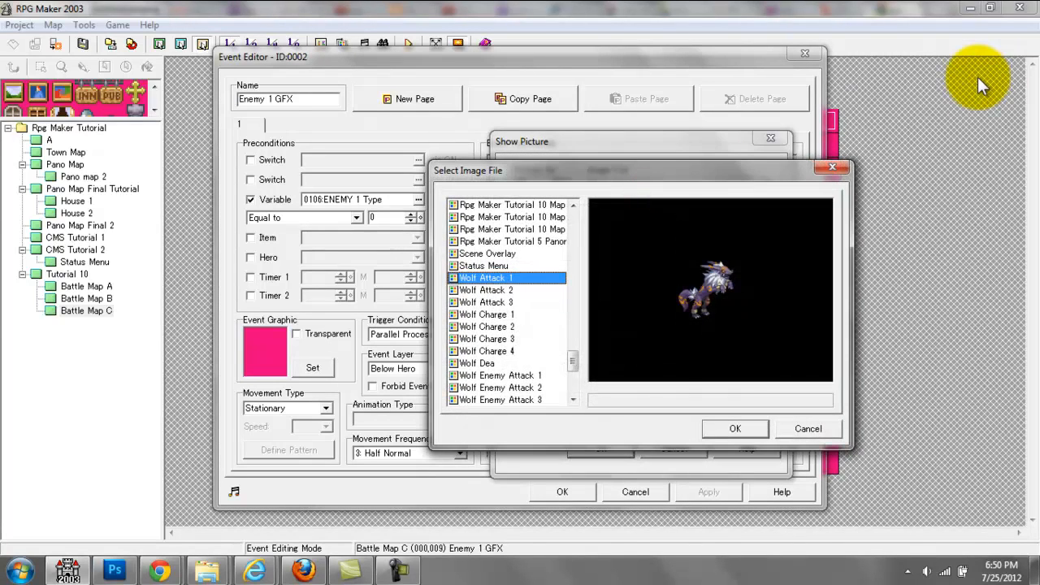
Step: Preview the Wolf Attack 1 to 3 images in sequence, leave the picture unchanged and close Enemy 1 GFX
{"action": "key", "text": "Down"}
{"action": "key", "text": "Down"}
{"action": "key", "text": "Up"}
{"action": "key", "text": "Up"}
{"action": "key", "text": "Down"}
{"action": "key", "text": "Down"}
{"action": "key", "text": "Down"}
{"action": "key", "text": "Up"}
{"action": "key", "text": "Up"}
{"action": "key", "text": "Up"}
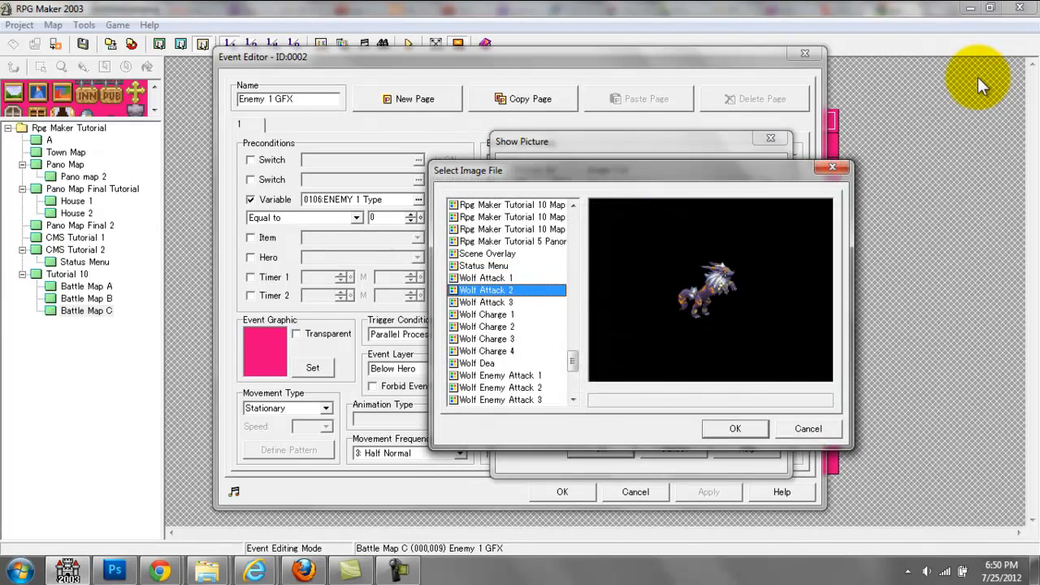
{"action": "key", "text": "Down"}
{"action": "key", "text": "Down"}
{"action": "key", "text": "Down"}
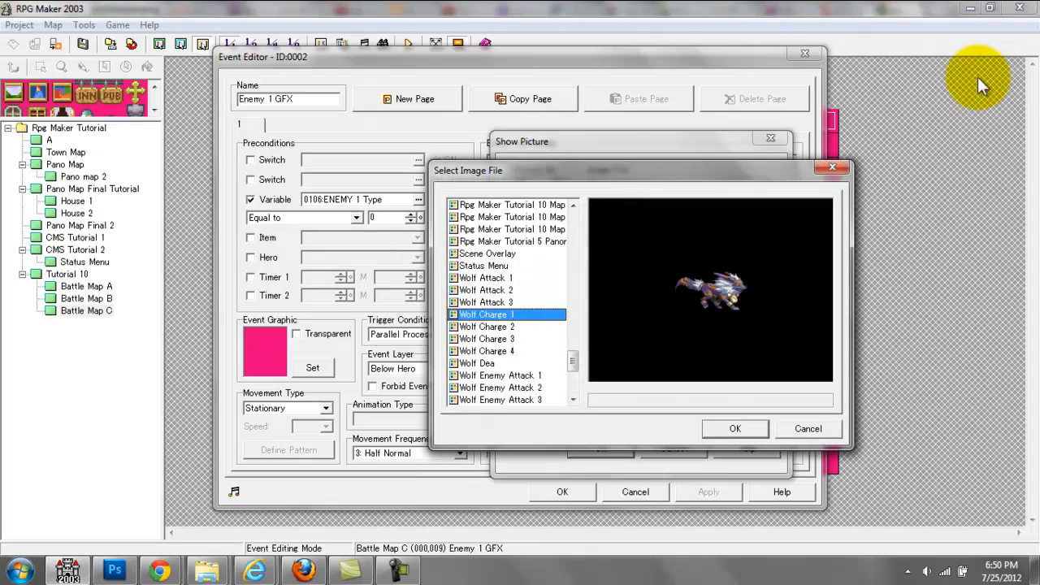
{"action": "left_click", "coordinate": [832, 167]}
{"action": "left_click", "coordinate": [779, 138]}
{"action": "left_click", "coordinate": [807, 62]}
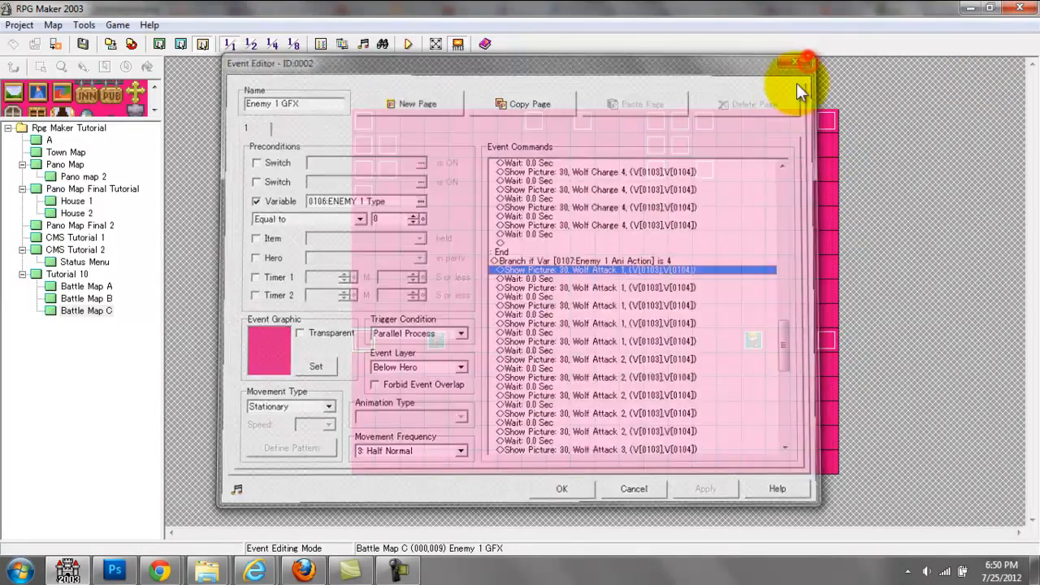
Step: Reopen Mob Turn and examine its Hero 1 Ani Action Set 6, Wolf Claw battle animation and Hero Hurt 2 sound commands
{"action": "double_click", "coordinate": [712, 162]}
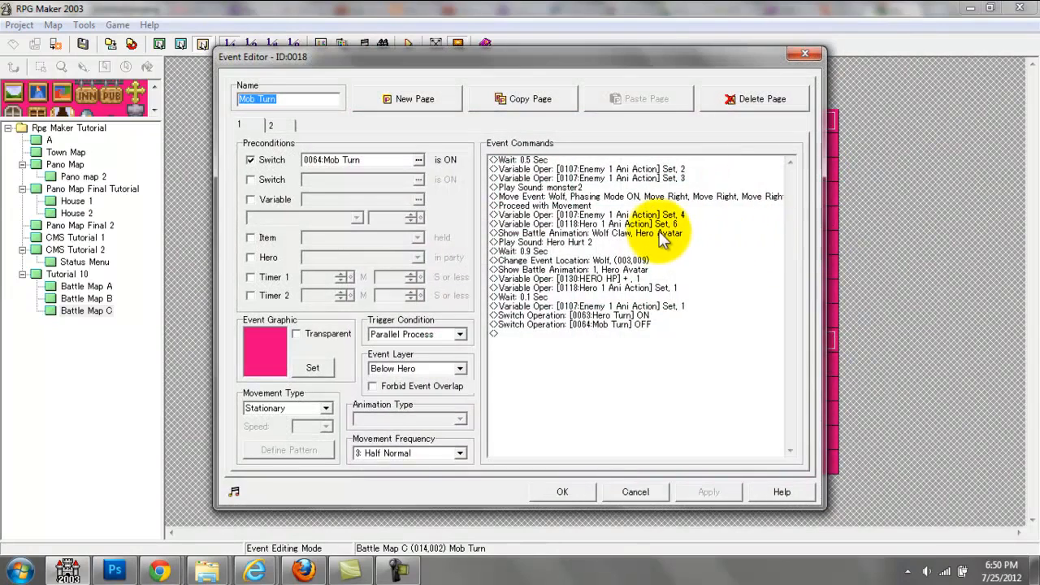
{"action": "left_click", "coordinate": [658, 224]}
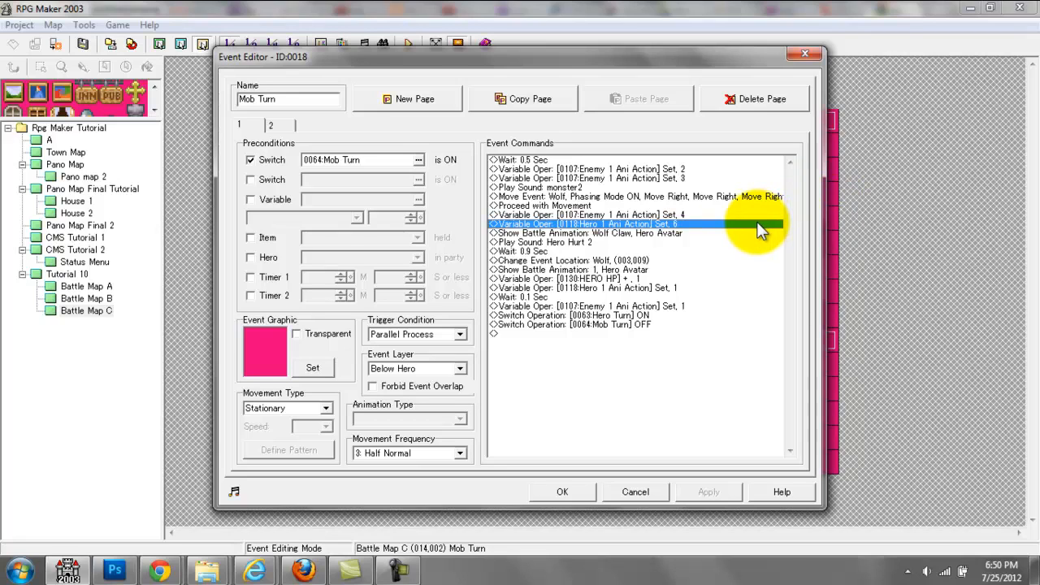
{"action": "left_click", "coordinate": [698, 234]}
{"action": "key", "text": "space"}
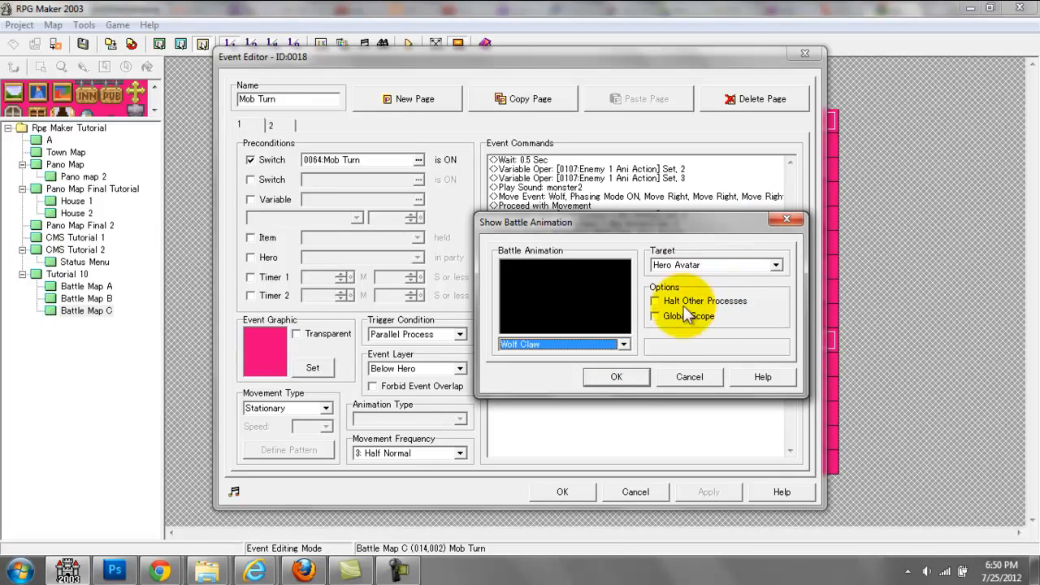
{"action": "left_click", "coordinate": [619, 377]}
{"action": "left_click", "coordinate": [616, 242]}
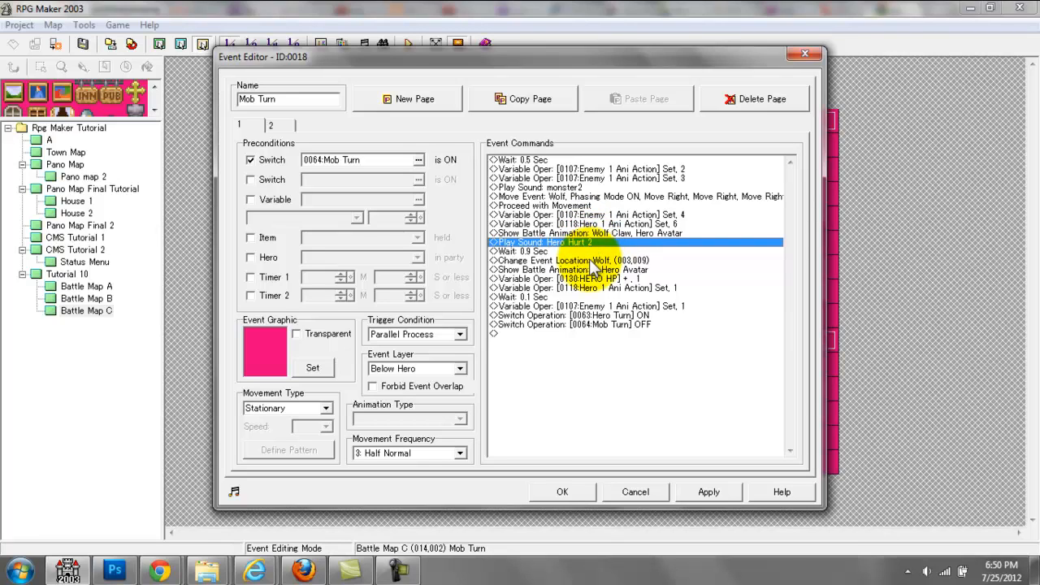
Step: Try a new variable operation with a random number operand between 0 and 2, and discard it
{"action": "double_click", "coordinate": [588, 251]}
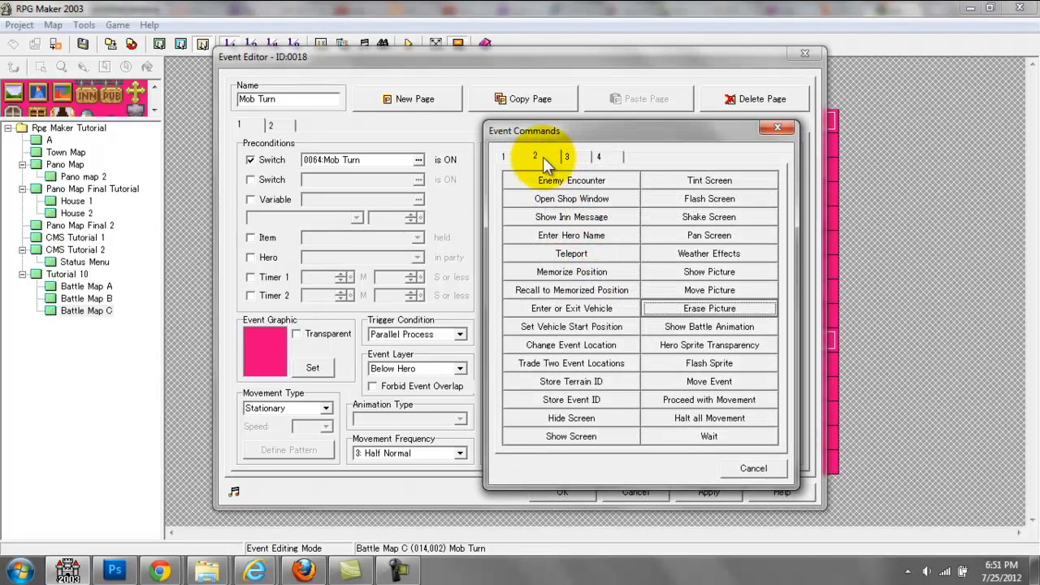
{"action": "left_click", "coordinate": [500, 158]}
{"action": "double_click", "coordinate": [575, 290]}
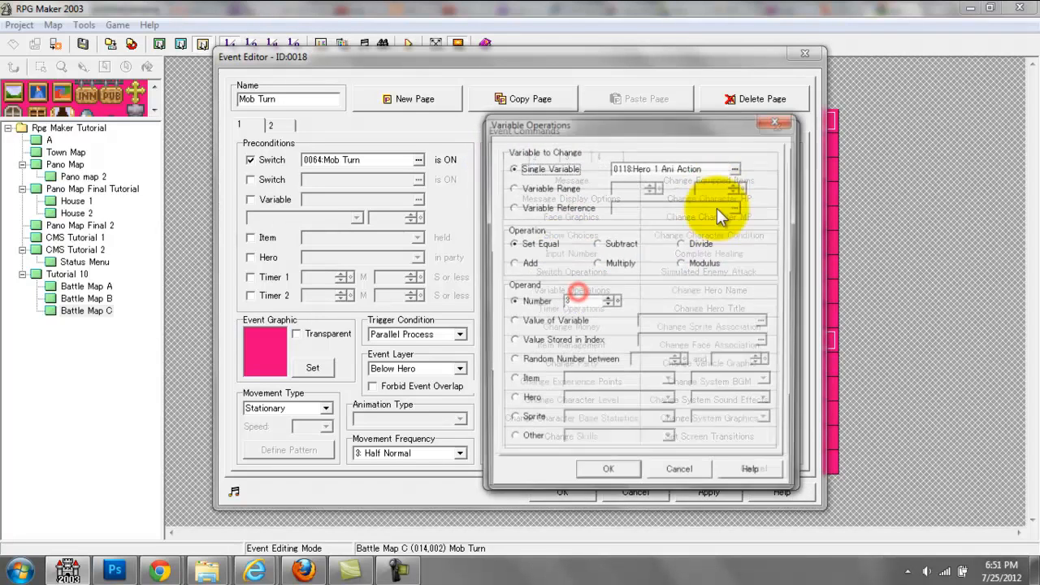
{"action": "left_click", "coordinate": [570, 365]}
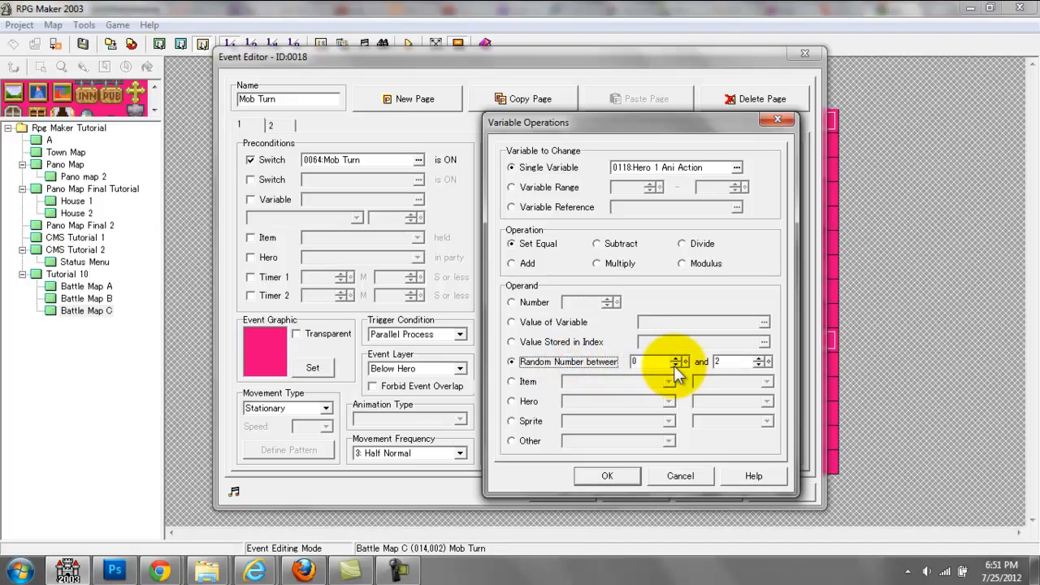
{"action": "left_click", "coordinate": [646, 363]}
{"action": "left_click", "coordinate": [726, 364]}
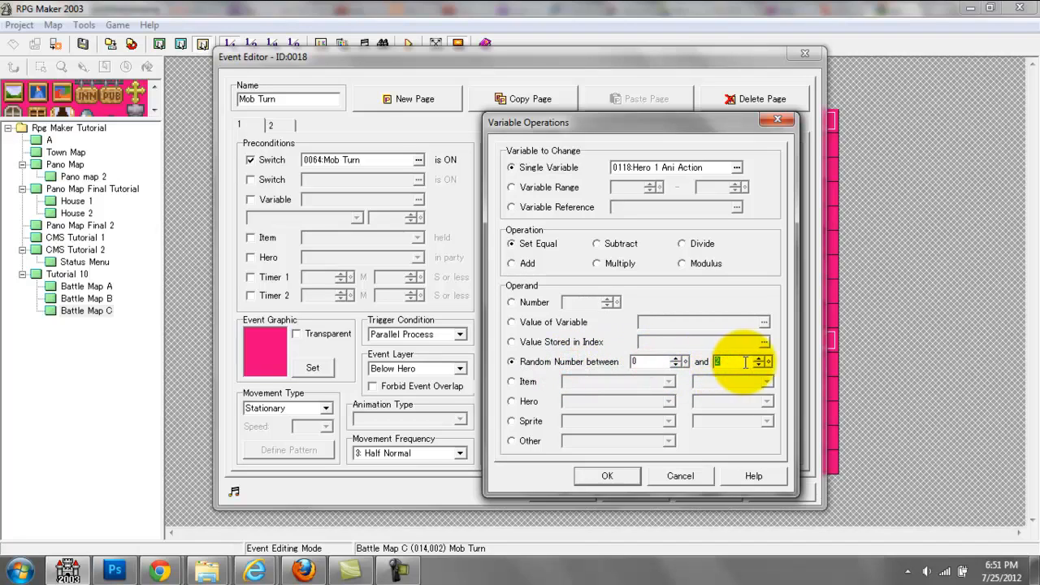
{"action": "left_click", "coordinate": [781, 118]}
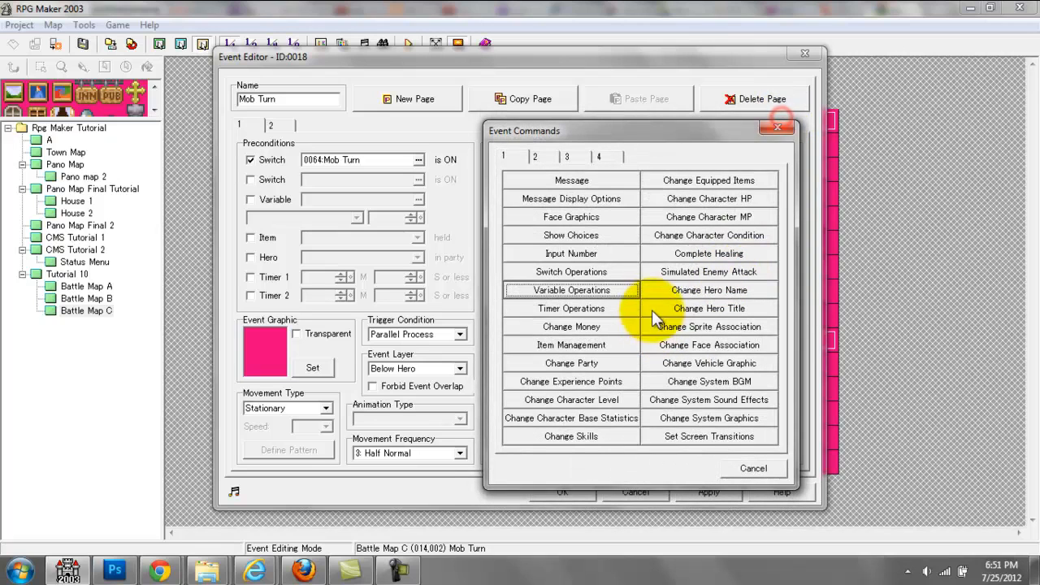
{"action": "left_click", "coordinate": [776, 125]}
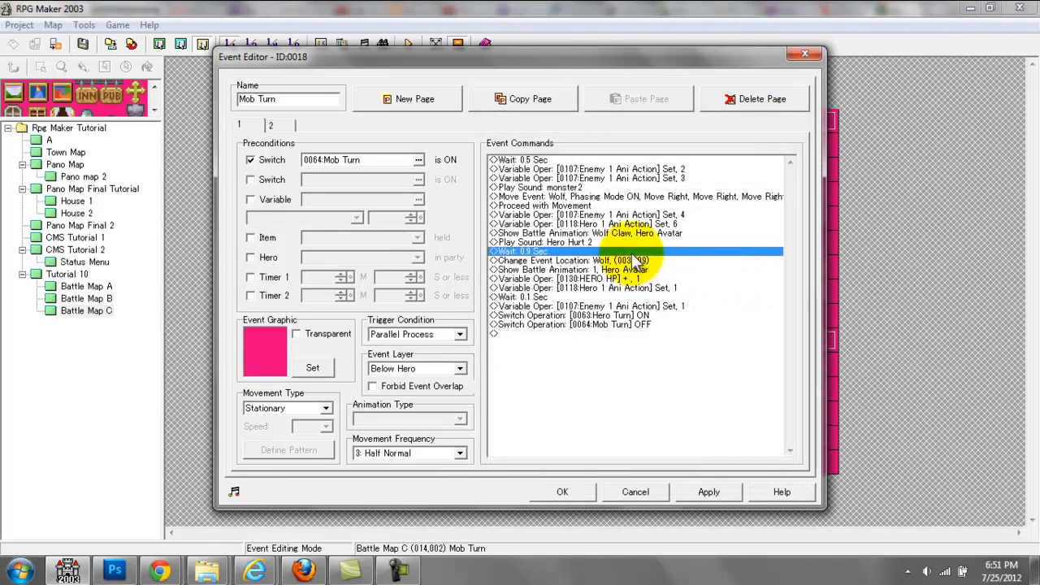
Step: Examine Mob Turn's 0.9-second wait, Wolf Change Event Location and Move Event commands, and close the event
{"action": "left_click", "coordinate": [622, 243]}
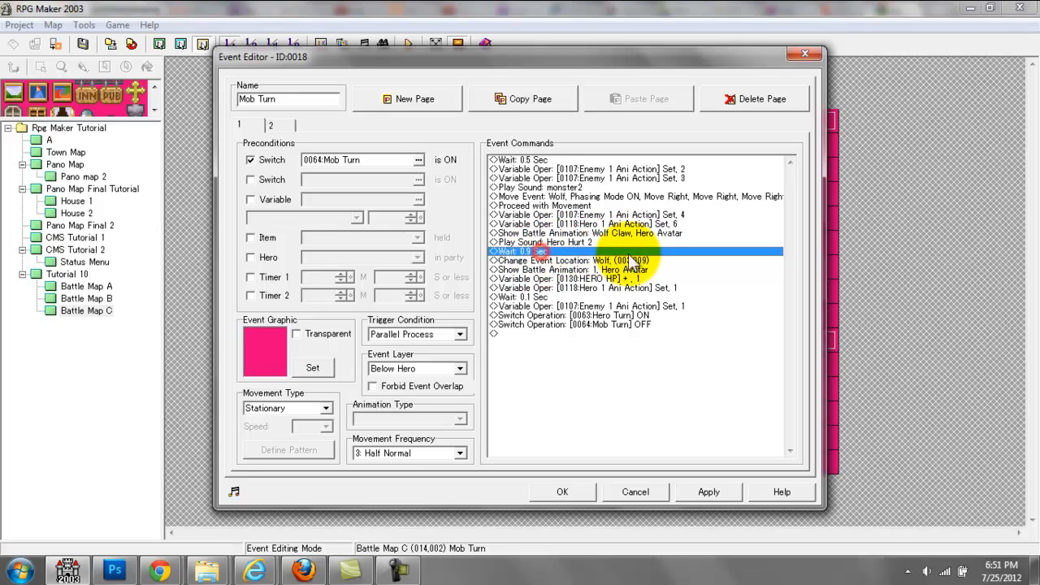
{"action": "left_click", "coordinate": [578, 258]}
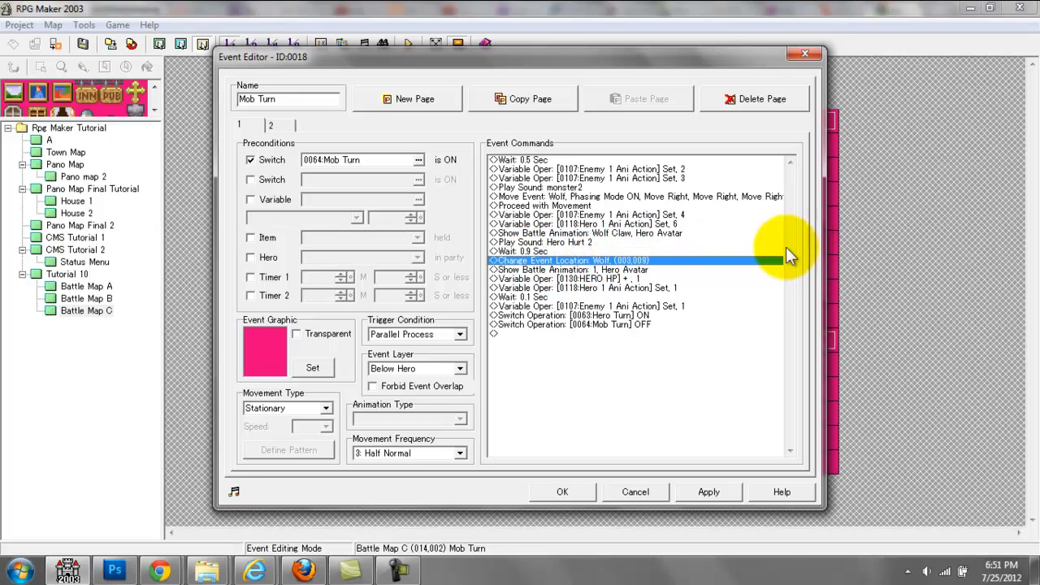
{"action": "left_click", "coordinate": [697, 196]}
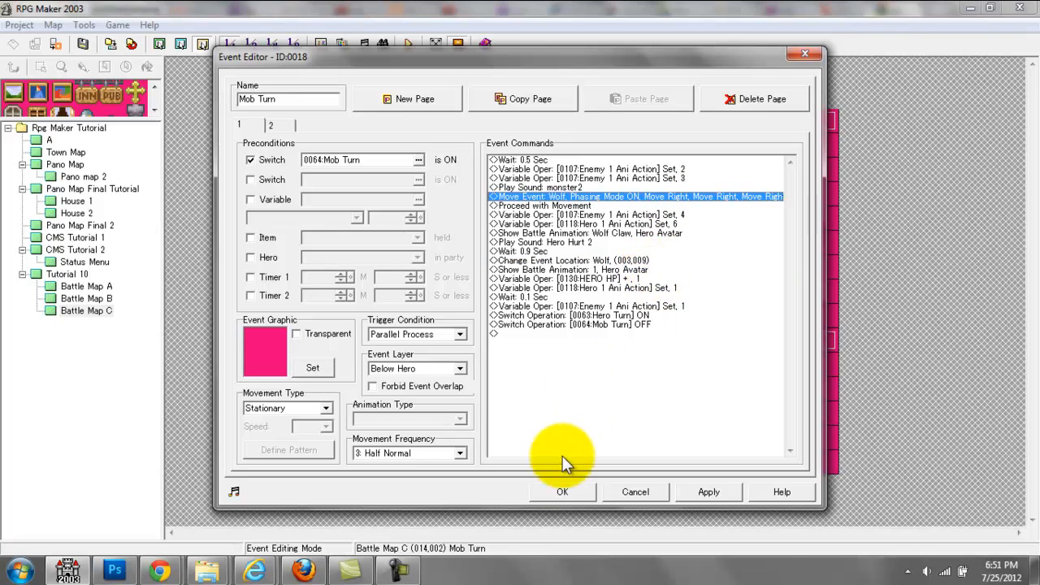
{"action": "left_click", "coordinate": [553, 487]}
Step: Trace the Wolf's path across Battle Map C from its starting tile to the hero and back
{"action": "left_click", "coordinate": [438, 341]}
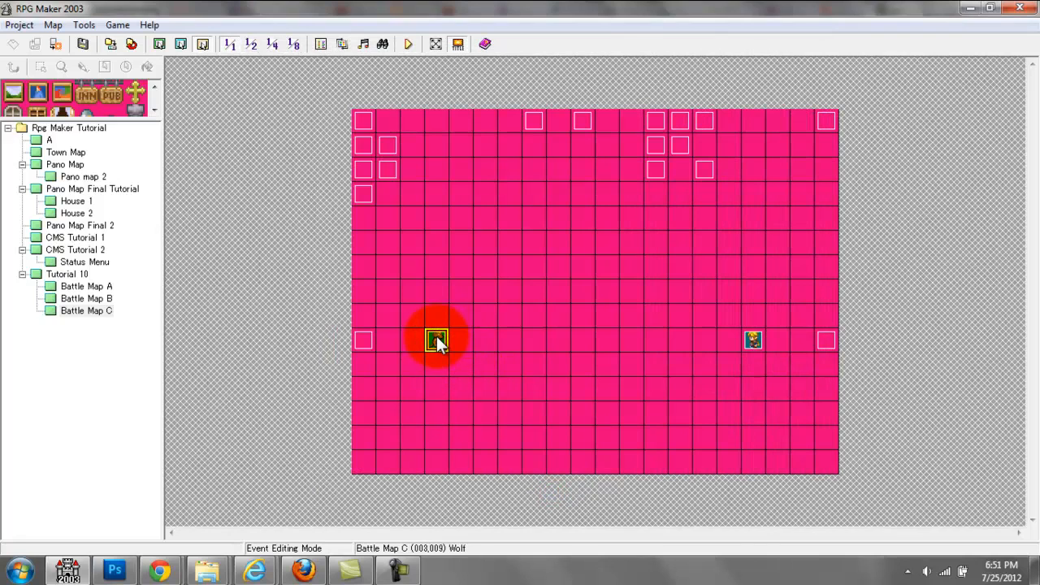
{"action": "left_click", "coordinate": [508, 338]}
{"action": "left_click", "coordinate": [583, 336]}
{"action": "left_click", "coordinate": [634, 336]}
{"action": "left_click", "coordinate": [672, 335]}
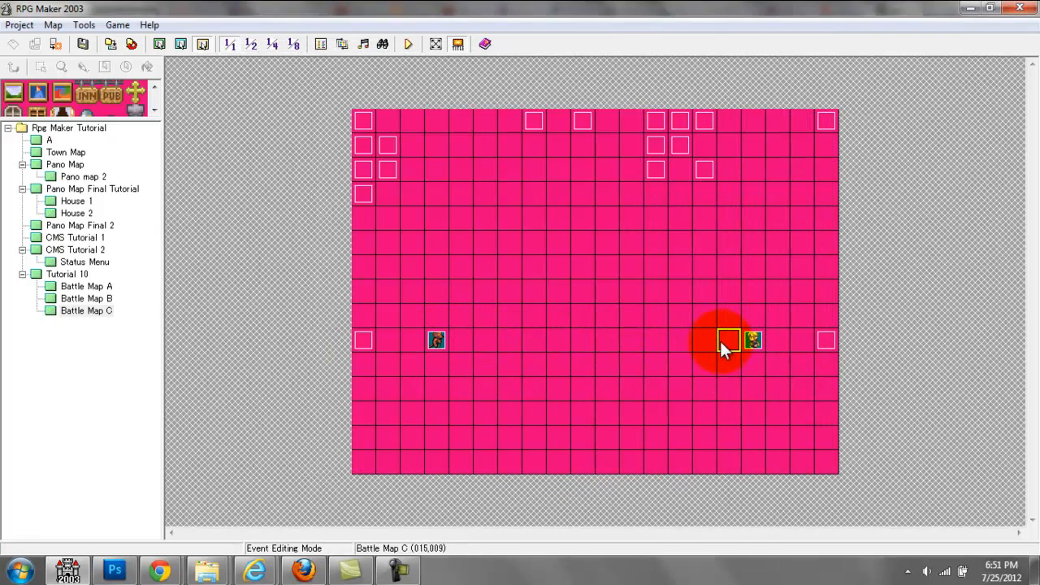
{"action": "mouse_move", "coordinate": [722, 339]}
{"action": "left_mouse_down"}
{"action": "mouse_move", "coordinate": [460, 339]}
{"action": "mouse_move", "coordinate": [467, 327]}
{"action": "left_mouse_up"}
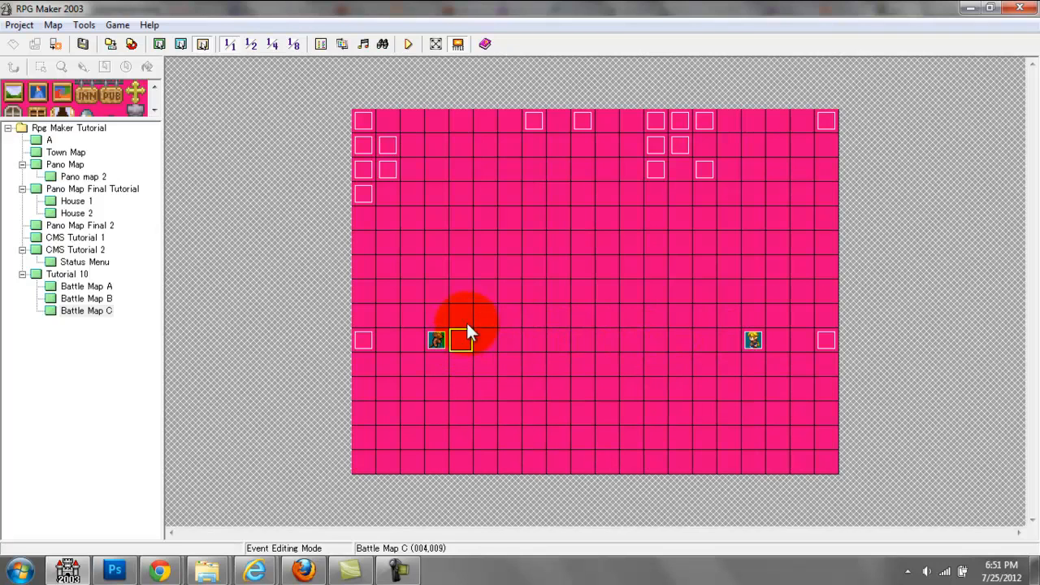
Step: Reopen Mob Turn and find the Change Event Location command among the available event commands without adding it
{"action": "double_click", "coordinate": [705, 169]}
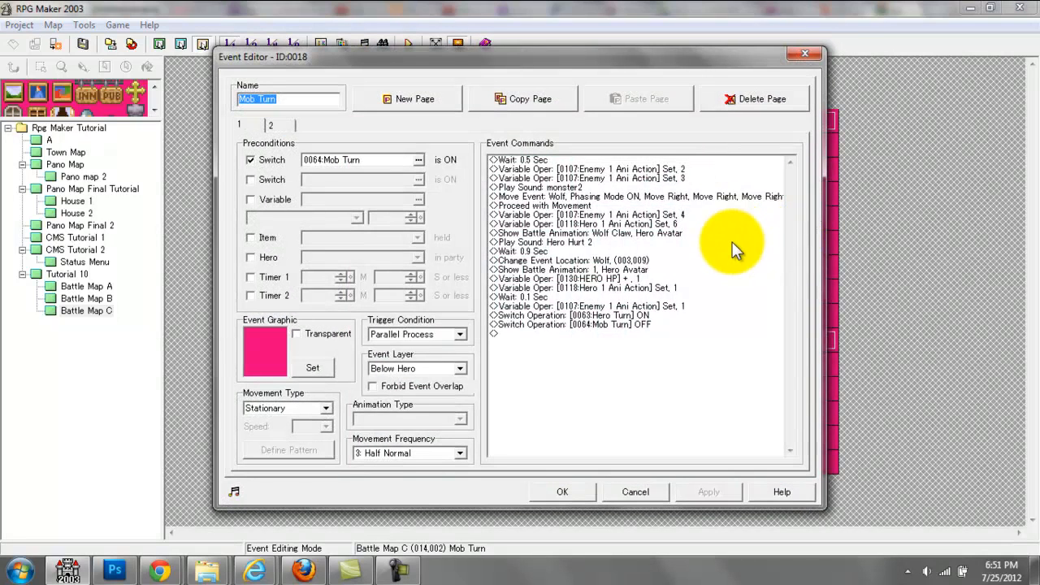
{"action": "left_click", "coordinate": [583, 261]}
{"action": "key", "text": "Insert"}
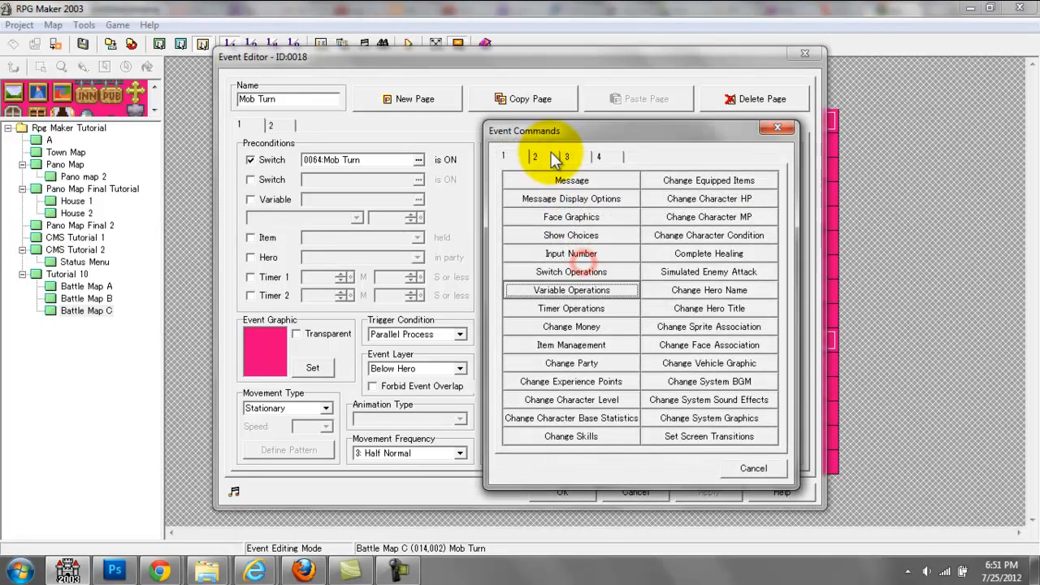
{"action": "left_click", "coordinate": [571, 157]}
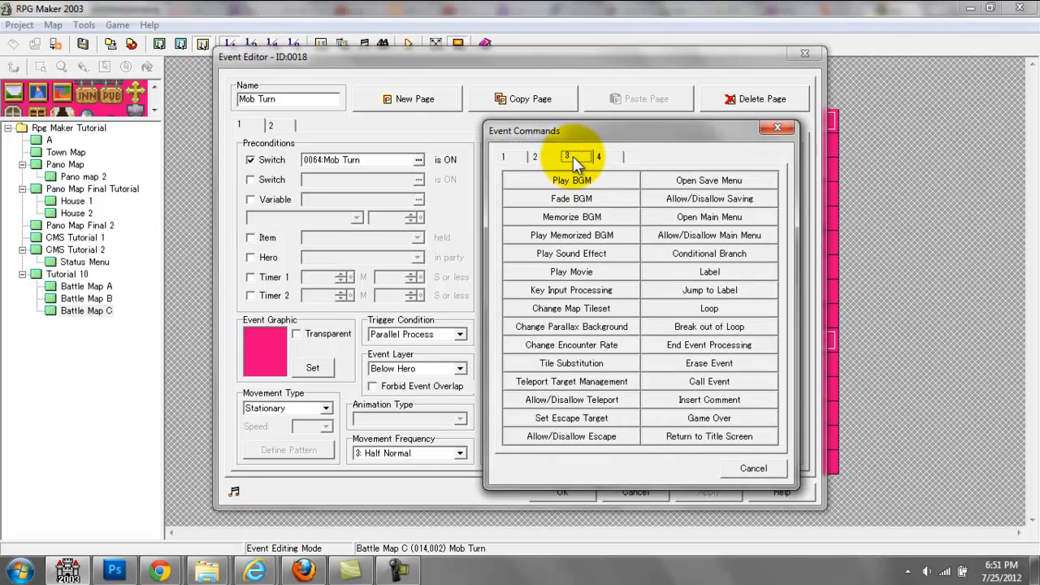
{"action": "left_click", "coordinate": [535, 157]}
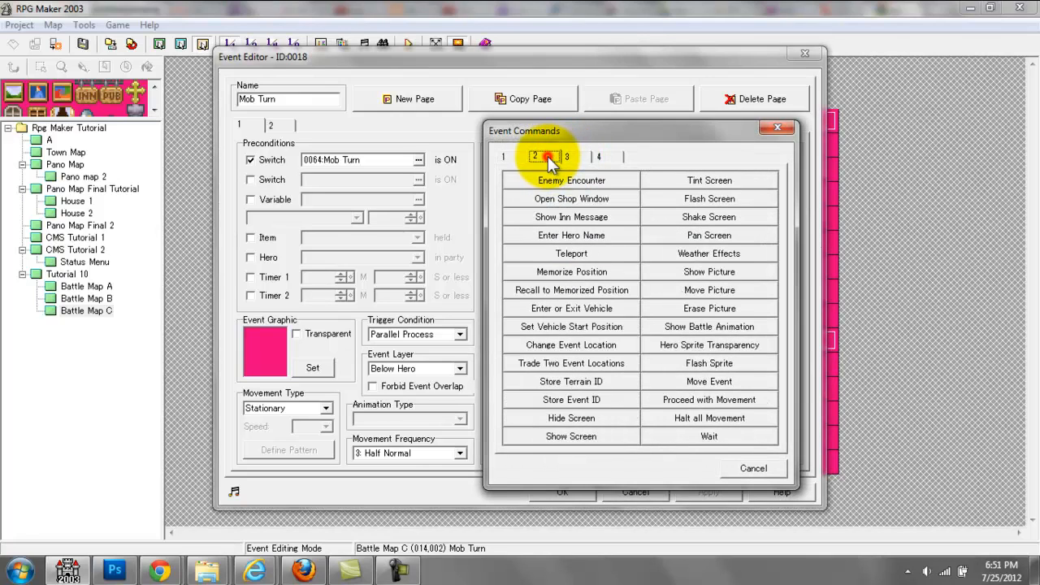
{"action": "left_click", "coordinate": [559, 346]}
{"action": "left_click", "coordinate": [746, 187]}
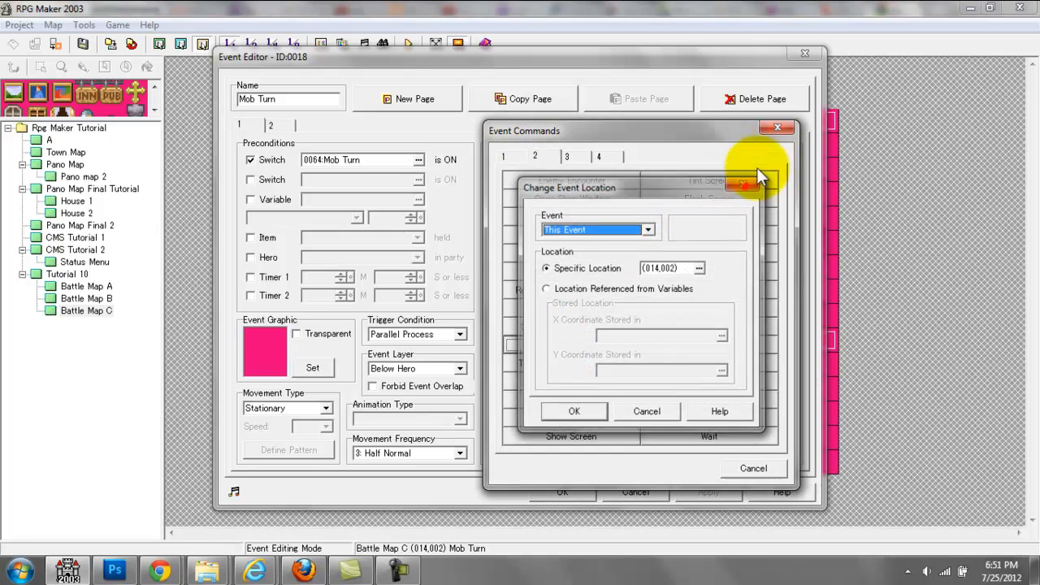
{"action": "left_click", "coordinate": [781, 126]}
Step: Examine the Wolf's existing Change Event Location command and its target tile on Battle Map C, keeping the settings
{"action": "double_click", "coordinate": [584, 260]}
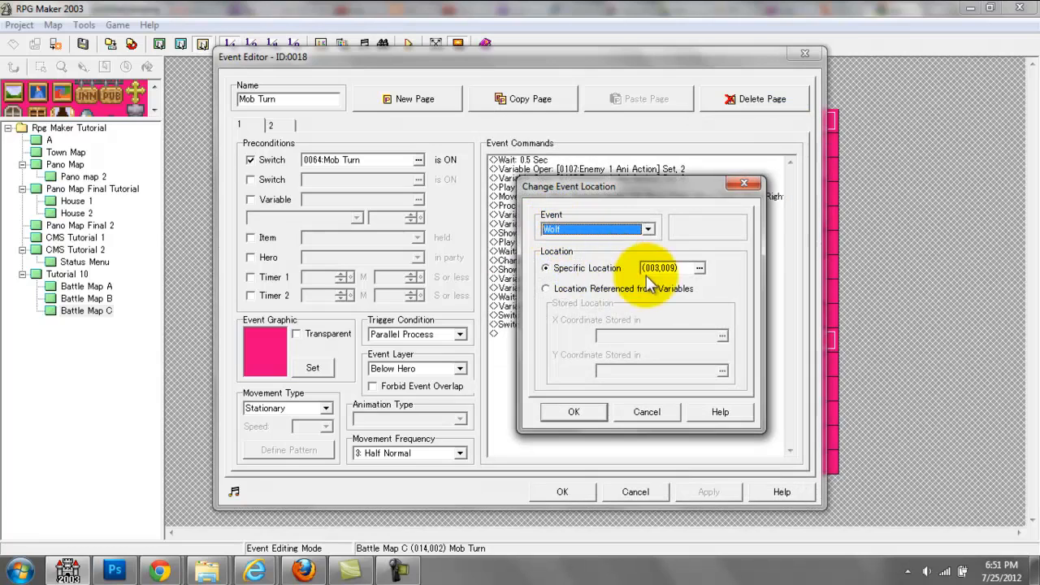
{"action": "left_click", "coordinate": [699, 268]}
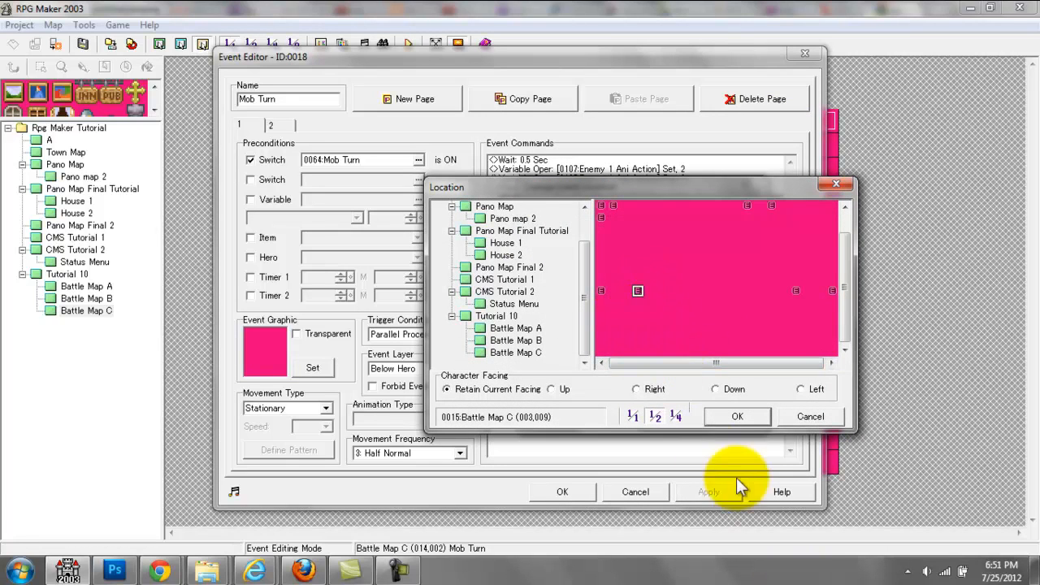
{"action": "left_click", "coordinate": [727, 417]}
{"action": "left_click", "coordinate": [574, 412]}
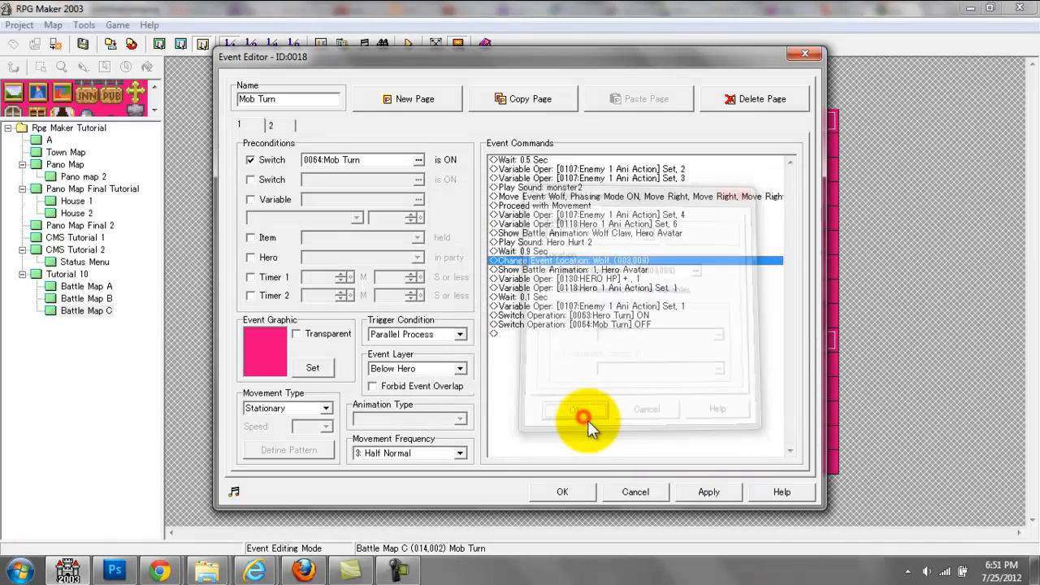
Step: Examine the Show Battle Animation command that plays animation 1 on Hero Avatar, keeping its settings
{"action": "left_click", "coordinate": [584, 271]}
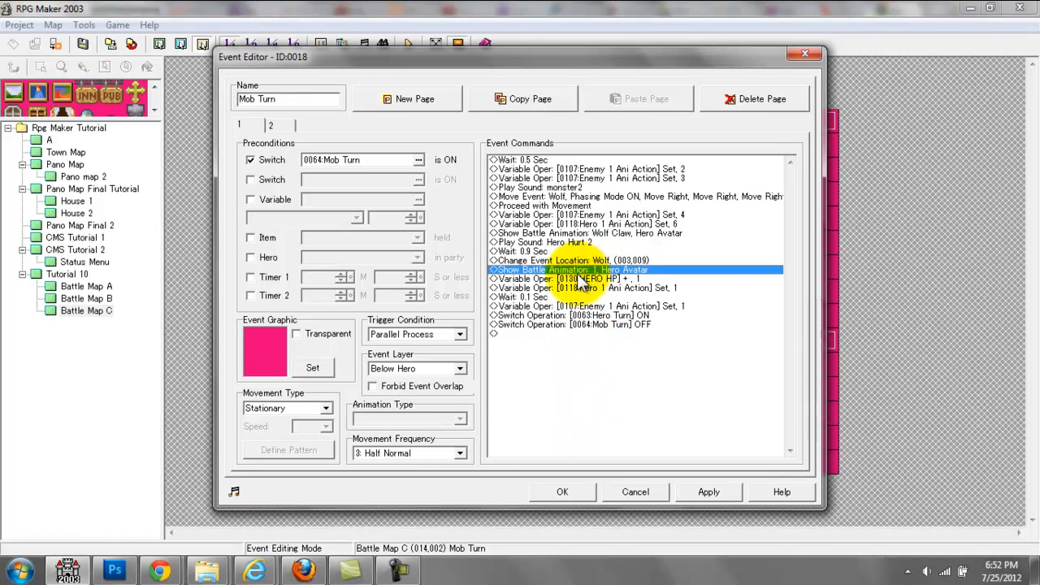
{"action": "double_click", "coordinate": [584, 272]}
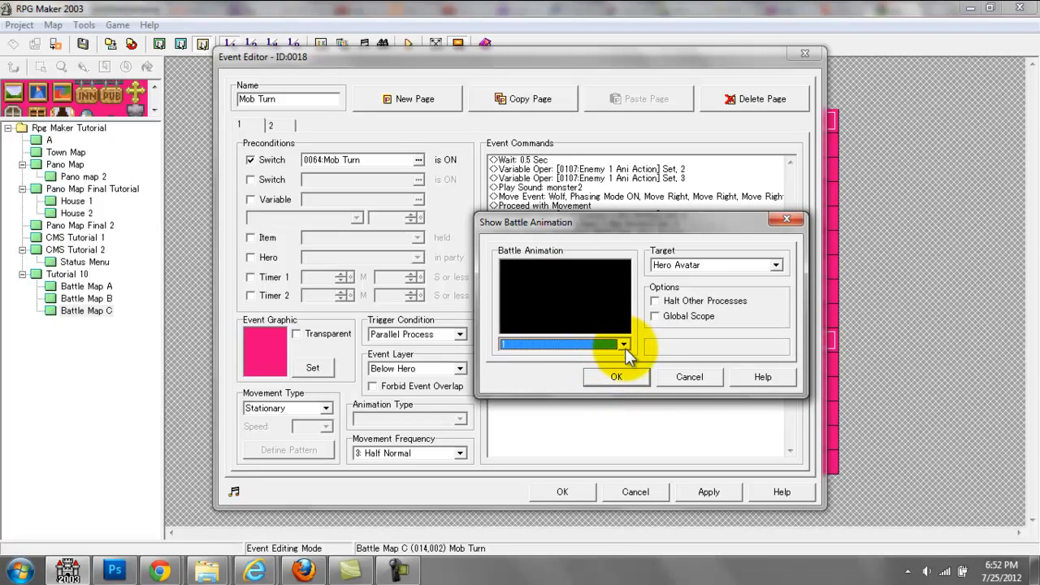
{"action": "left_click", "coordinate": [617, 376]}
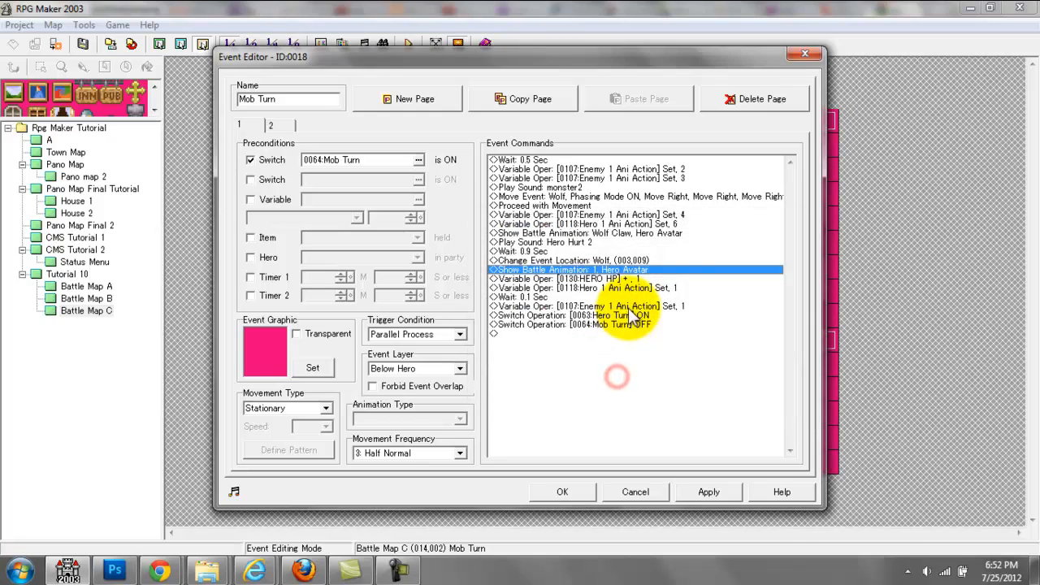
Step: Examine Mob Turn's closing commands, from the HERO HP variable change through the Hero Turn and Mob Turn switches, then close the event
{"action": "left_click", "coordinate": [594, 278]}
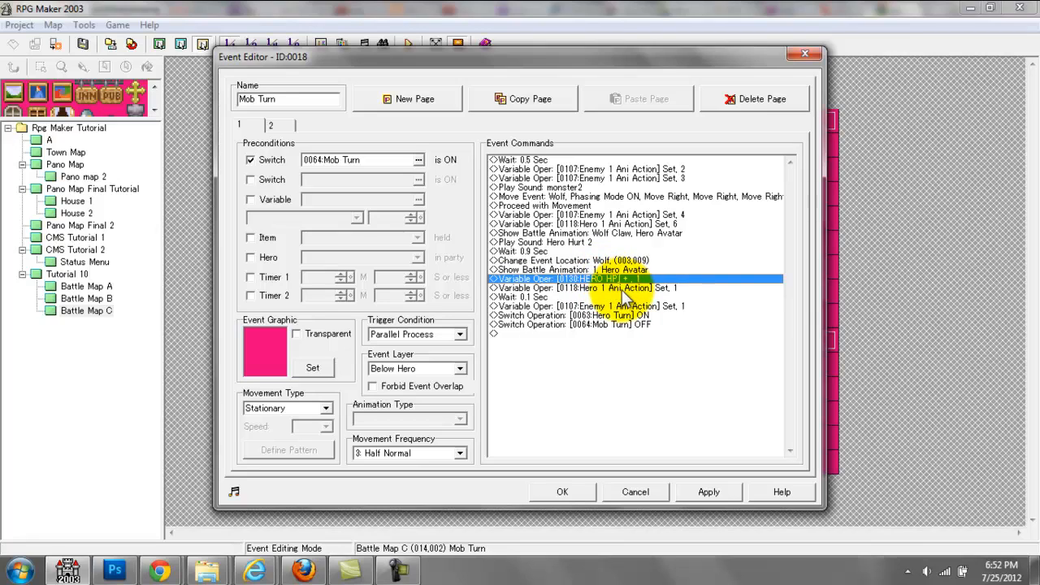
{"action": "left_click", "coordinate": [615, 288]}
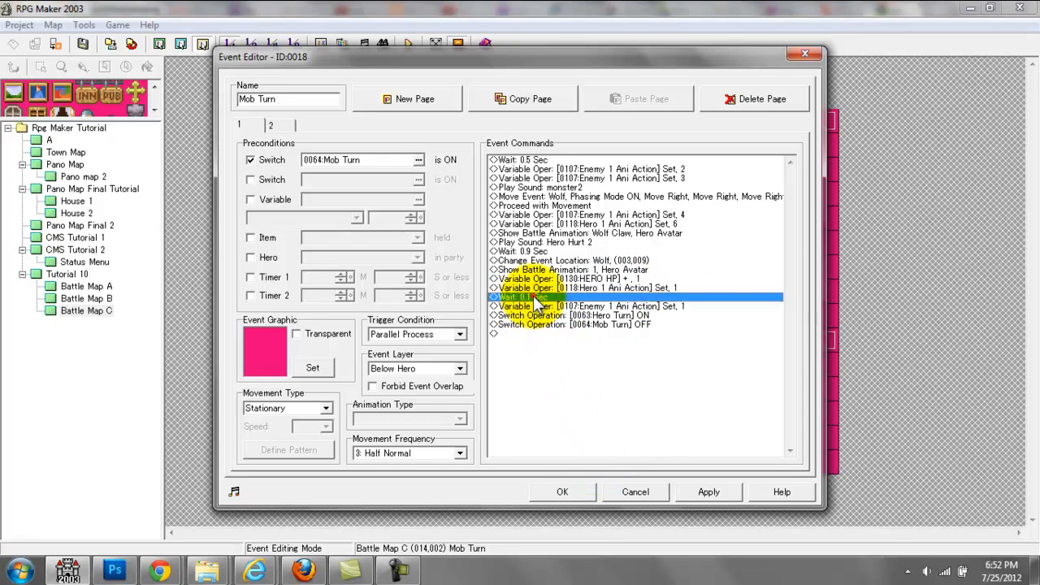
{"action": "left_click", "coordinate": [554, 306]}
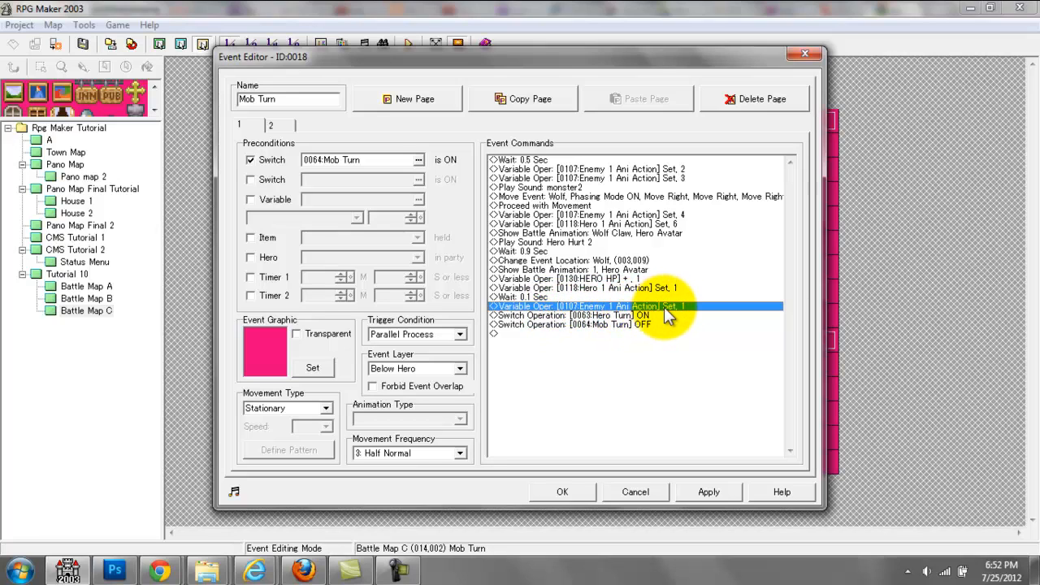
{"action": "left_click", "coordinate": [601, 316]}
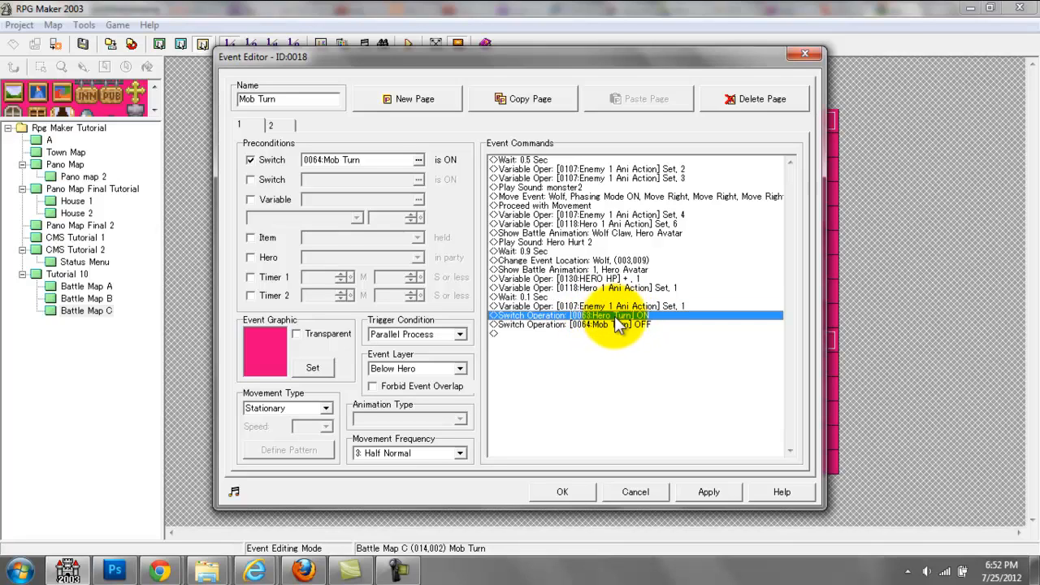
{"action": "left_click", "coordinate": [617, 326]}
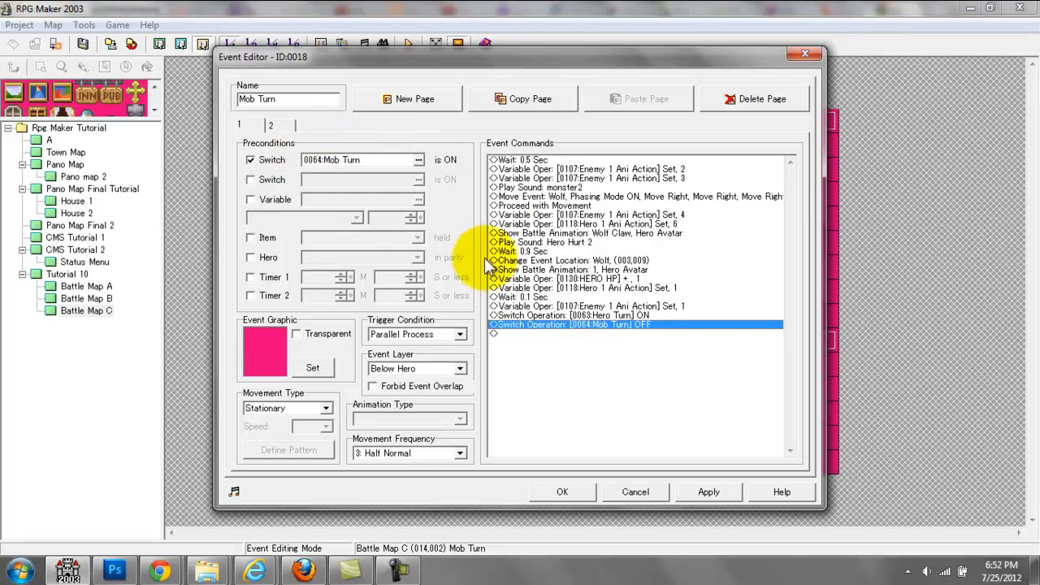
{"action": "left_click", "coordinate": [271, 126]}
{"action": "left_click", "coordinate": [804, 54]}
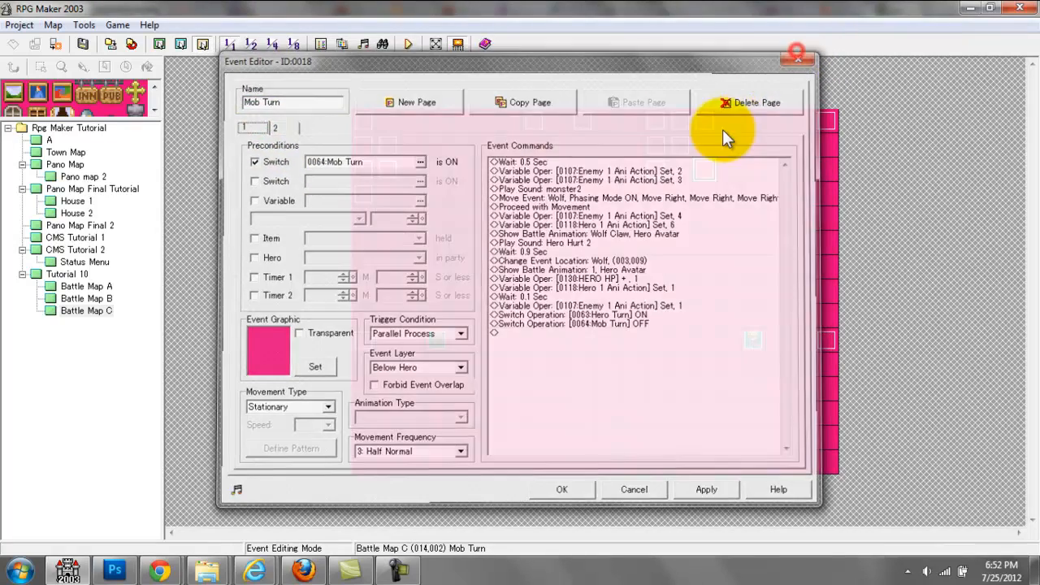
Step: Check the Hero Turn switch and Battle Menu Selection preconditions on the first page of the Menu Choices event
{"action": "left_click", "coordinate": [705, 122]}
{"action": "double_click", "coordinate": [705, 122]}
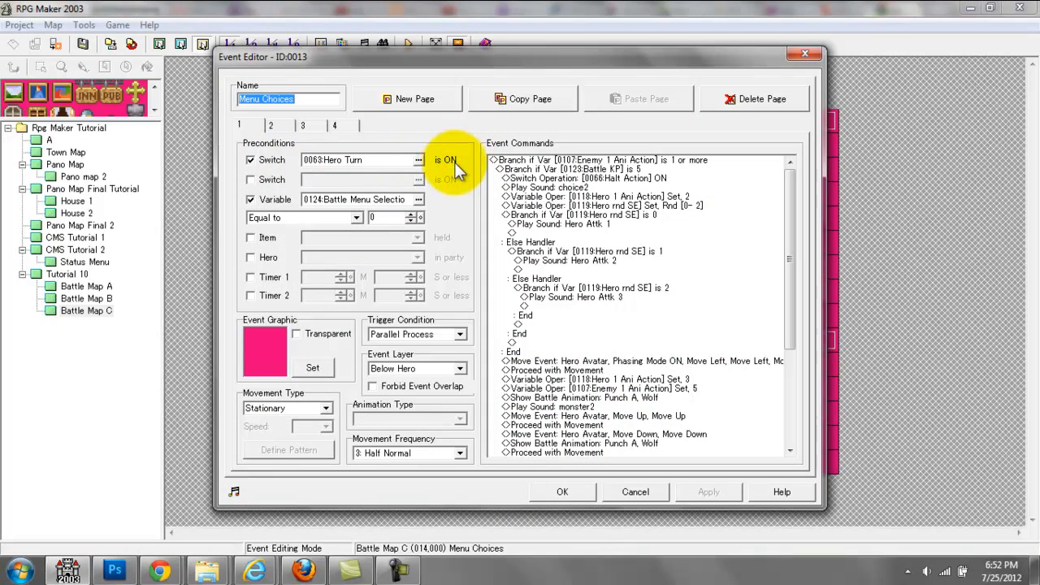
{"action": "left_click_drag", "start_coordinate": [790, 192], "coordinate": [691, 149]}
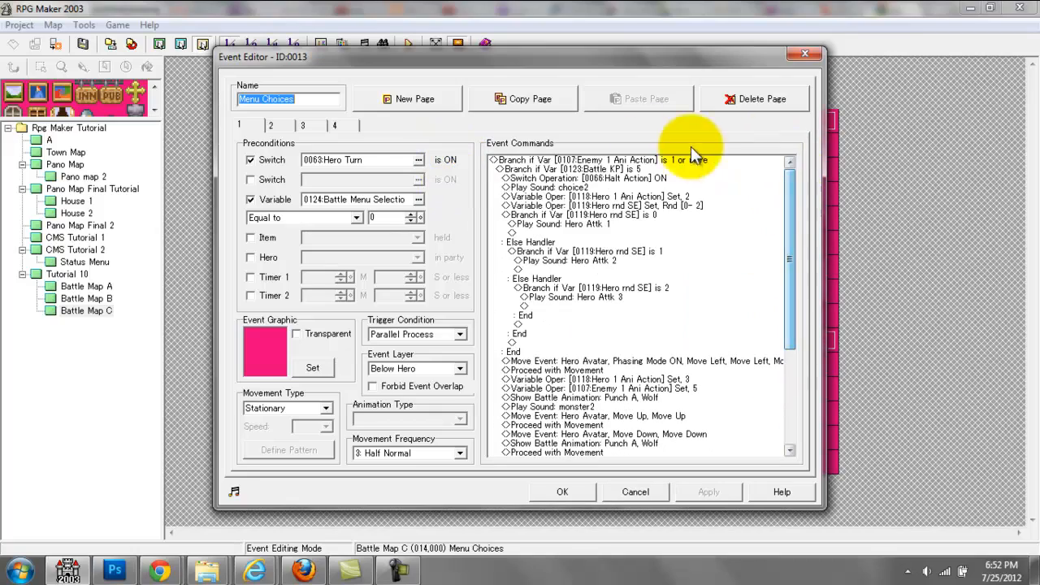
{"action": "left_click", "coordinate": [796, 52]}
Step: Review the Battle KP event's key input branches that change the Battle Menu Selection variable, keeping its settings
{"action": "double_click", "coordinate": [655, 122]}
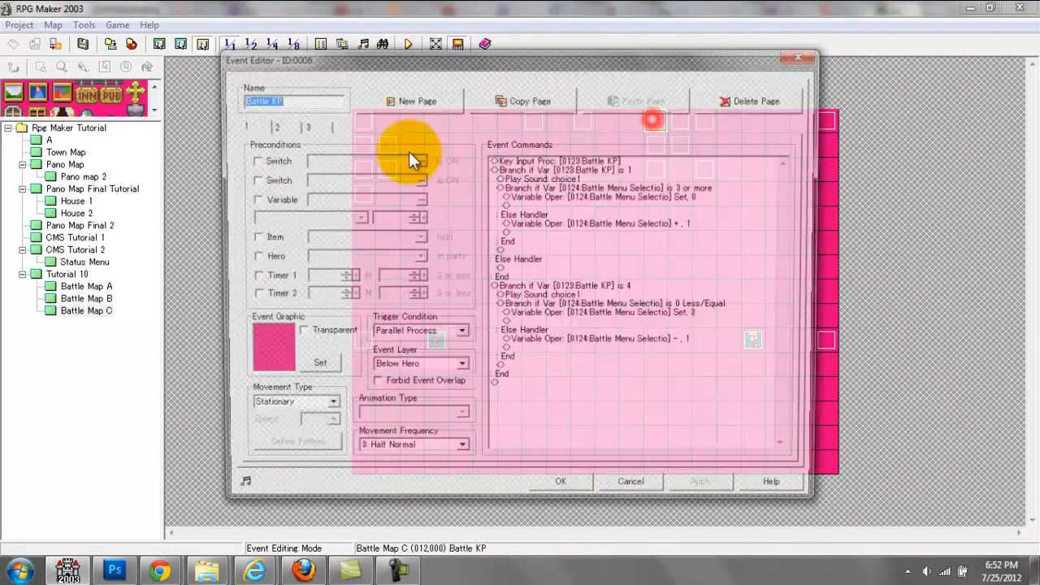
{"action": "left_click", "coordinate": [611, 257]}
{"action": "left_click", "coordinate": [611, 343]}
{"action": "left_click", "coordinate": [560, 490]}
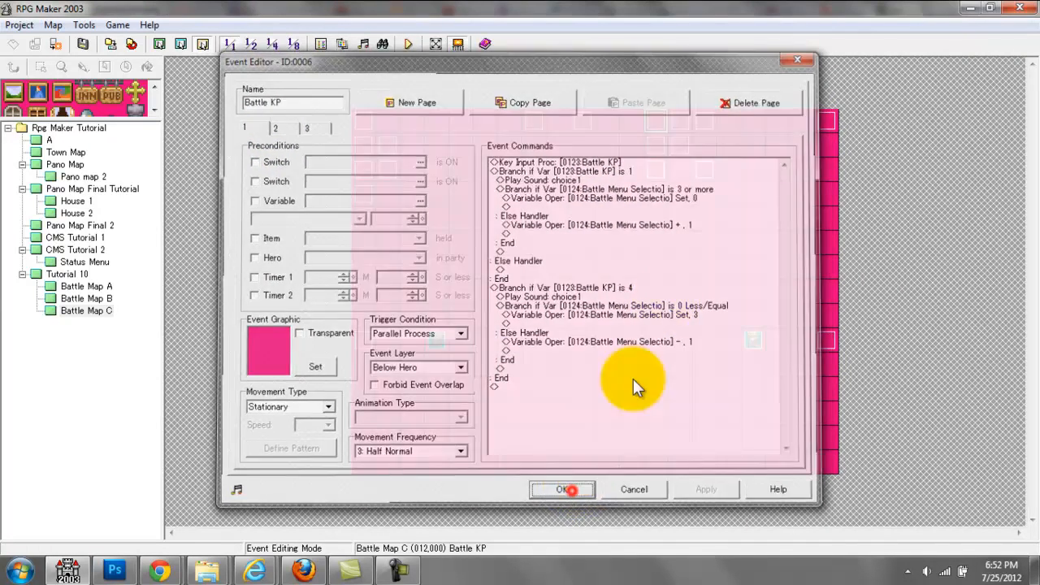
Step: Reopen Menu Choices and examine the first page's Enemy 1 Ani Action, Battle KP and random hero attack sound branches
{"action": "left_click", "coordinate": [703, 122]}
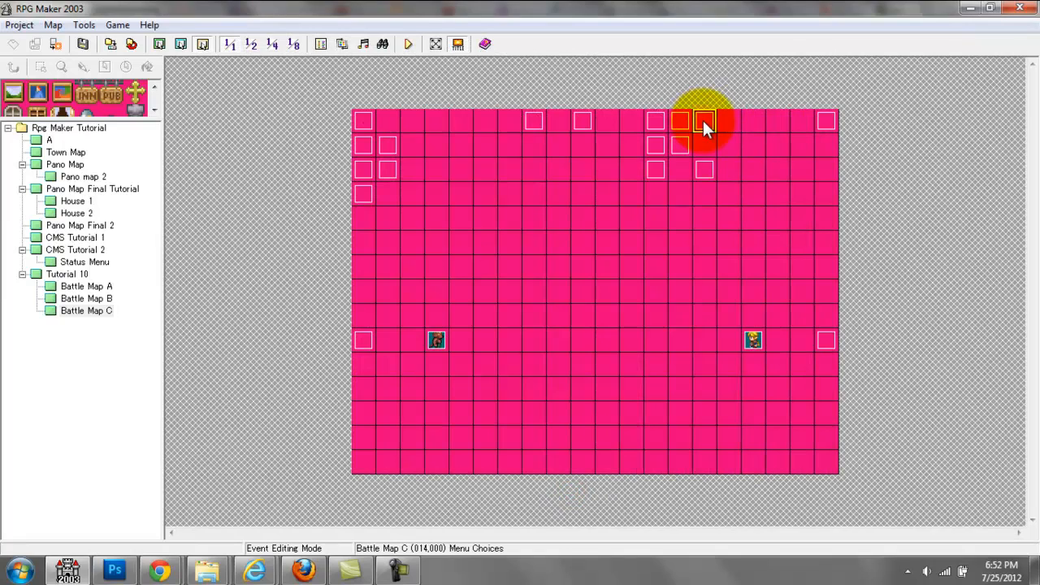
{"action": "double_click", "coordinate": [704, 121]}
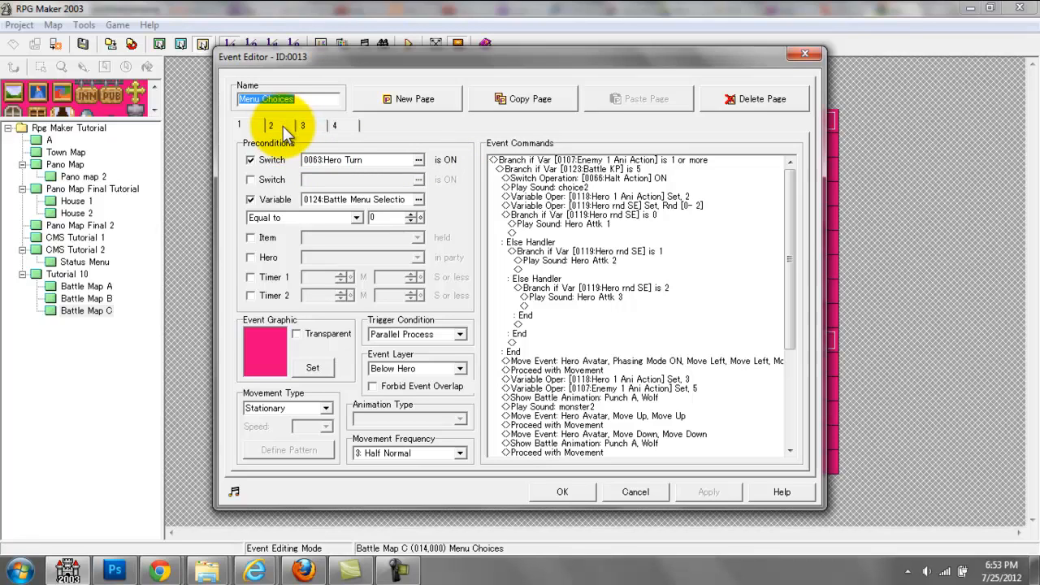
{"action": "left_click", "coordinate": [639, 160]}
{"action": "left_click", "coordinate": [642, 226]}
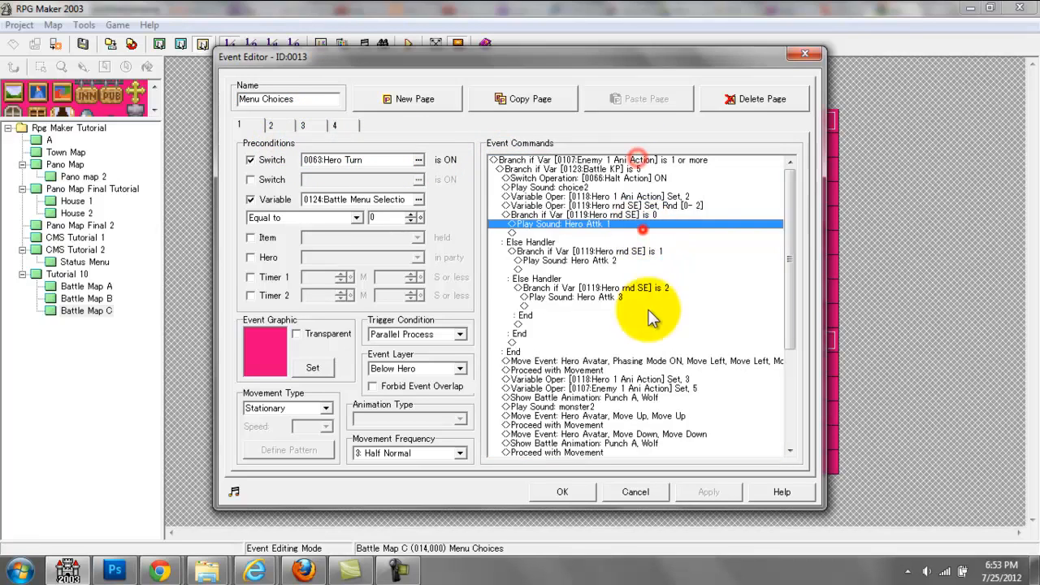